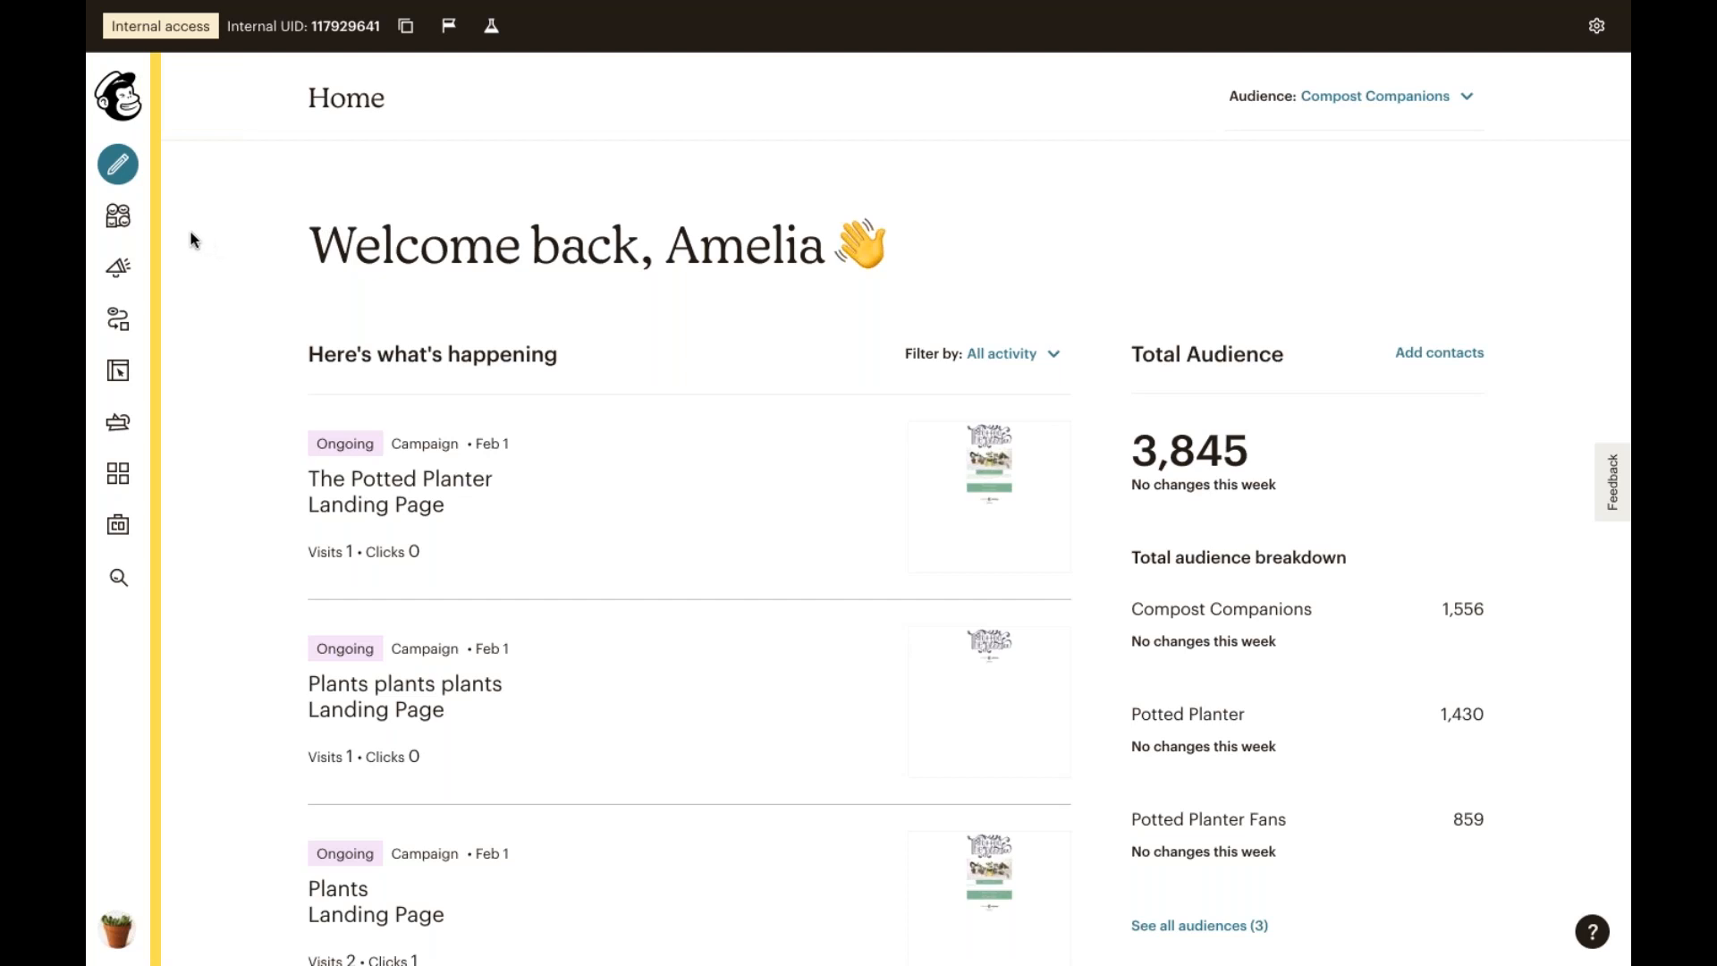
Step: Open the audience's Segments page and start creating a new segment
{"action": "left_click", "coordinate": [123, 217]}
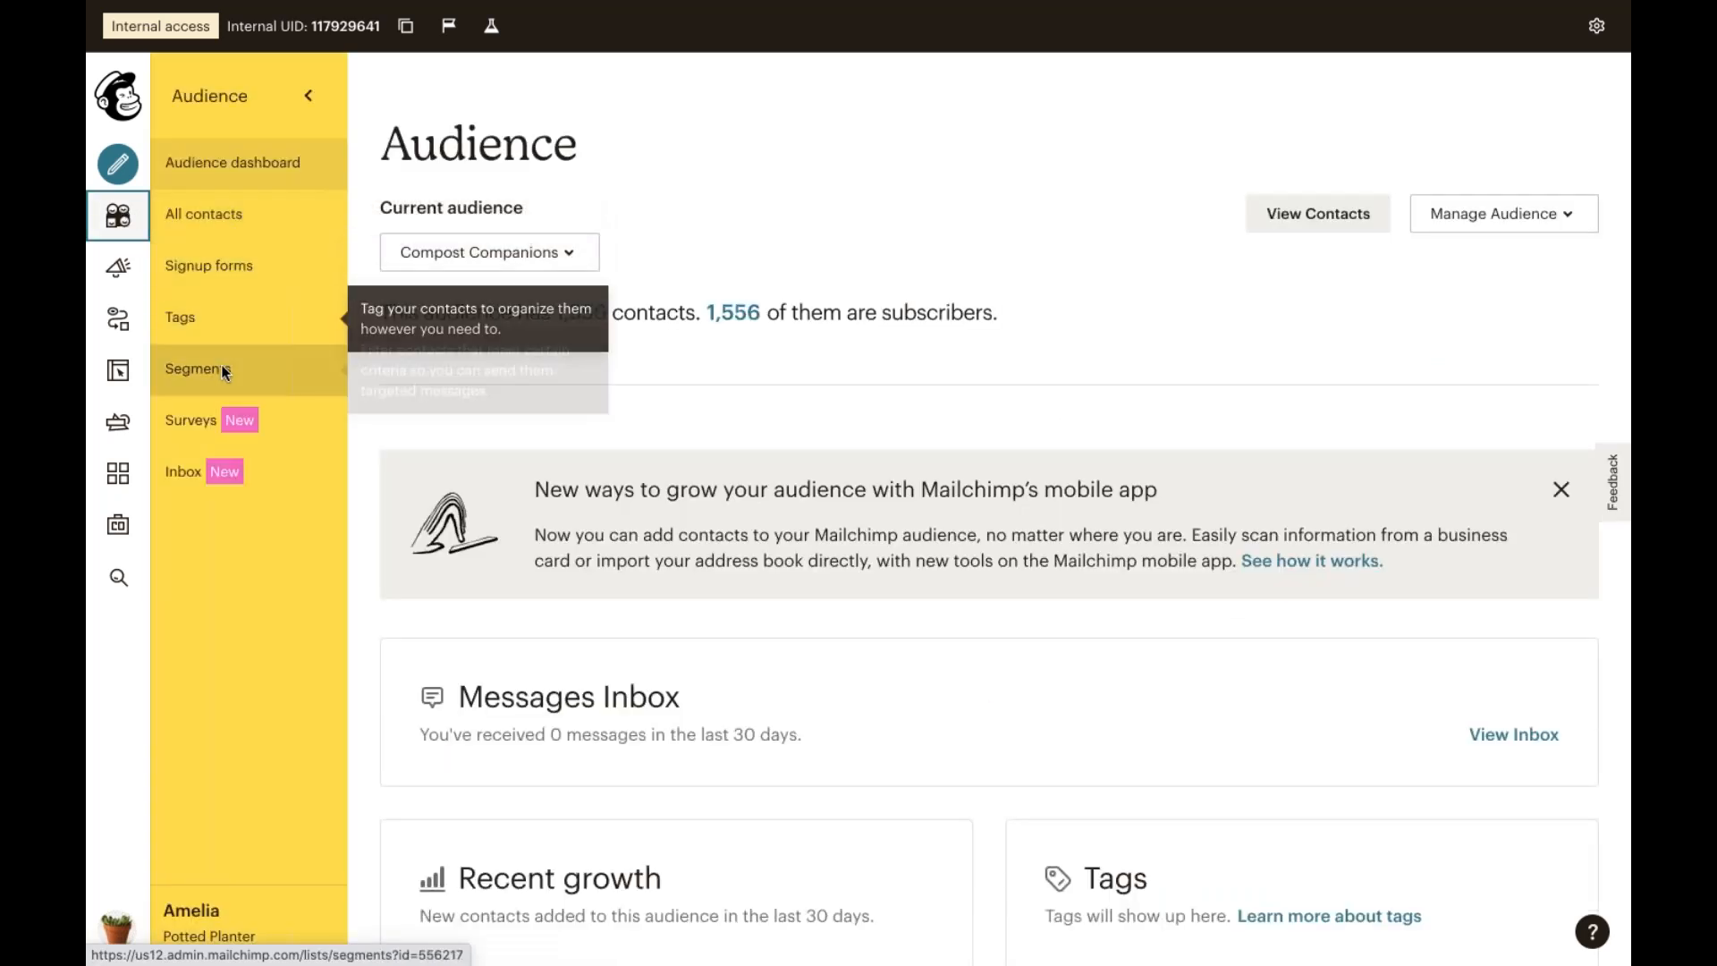
{"action": "left_click", "coordinate": [220, 367]}
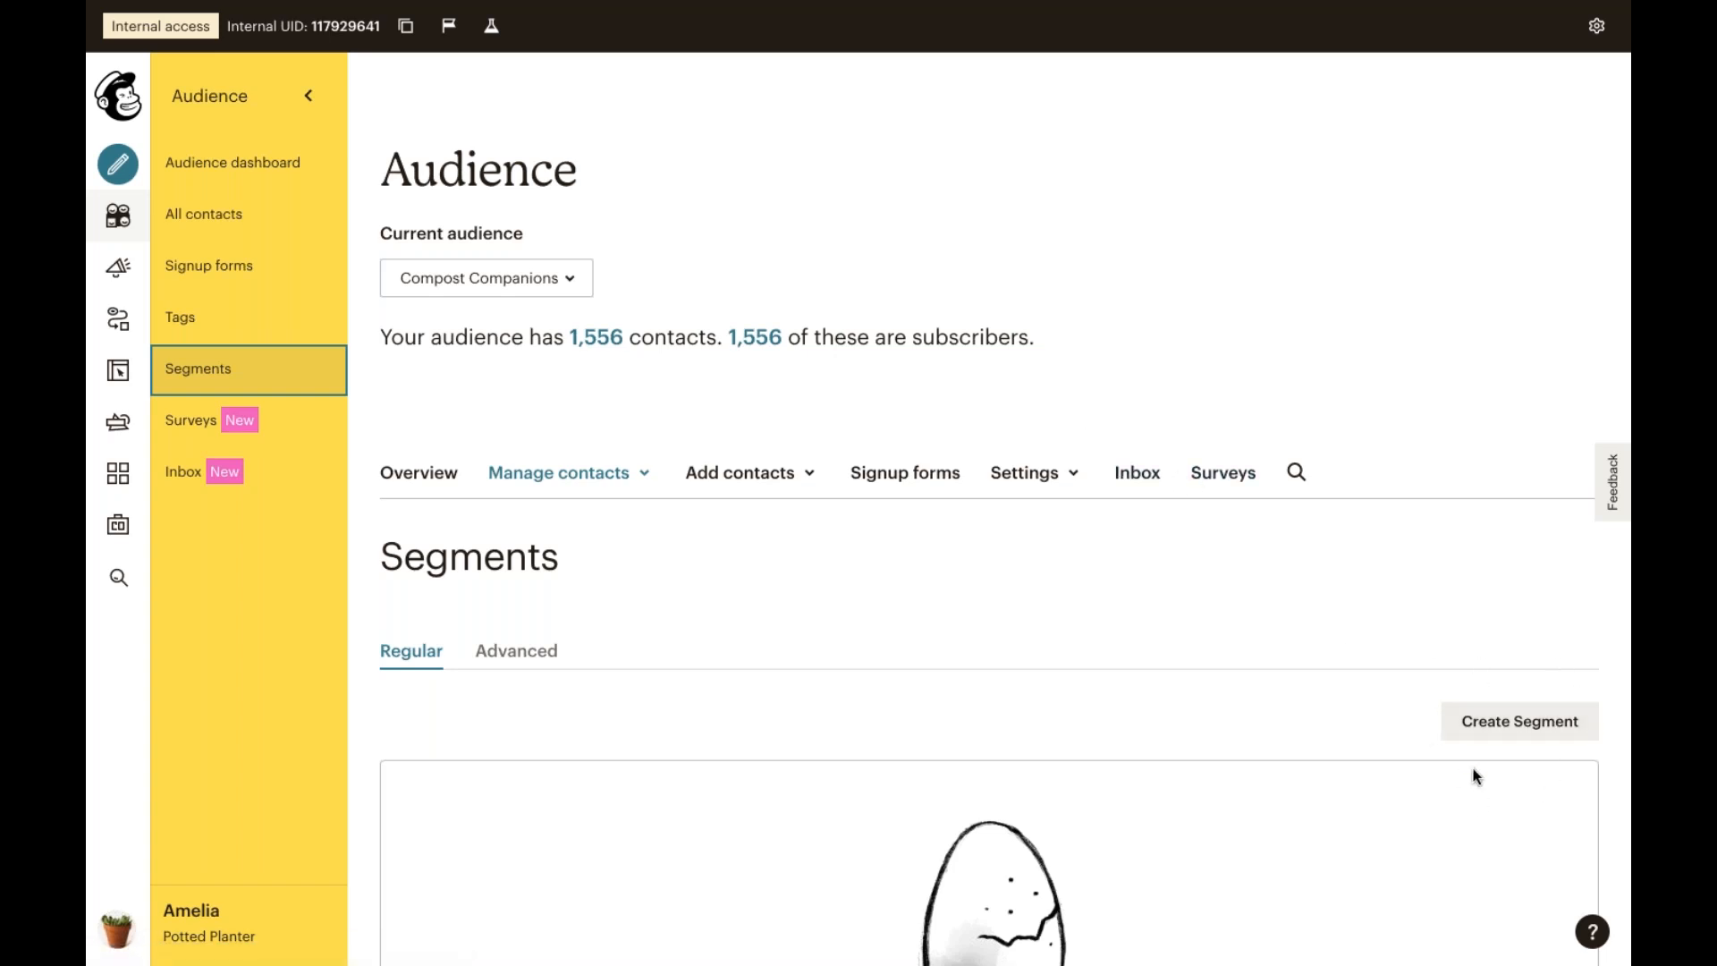
{"action": "left_click", "coordinate": [1474, 726]}
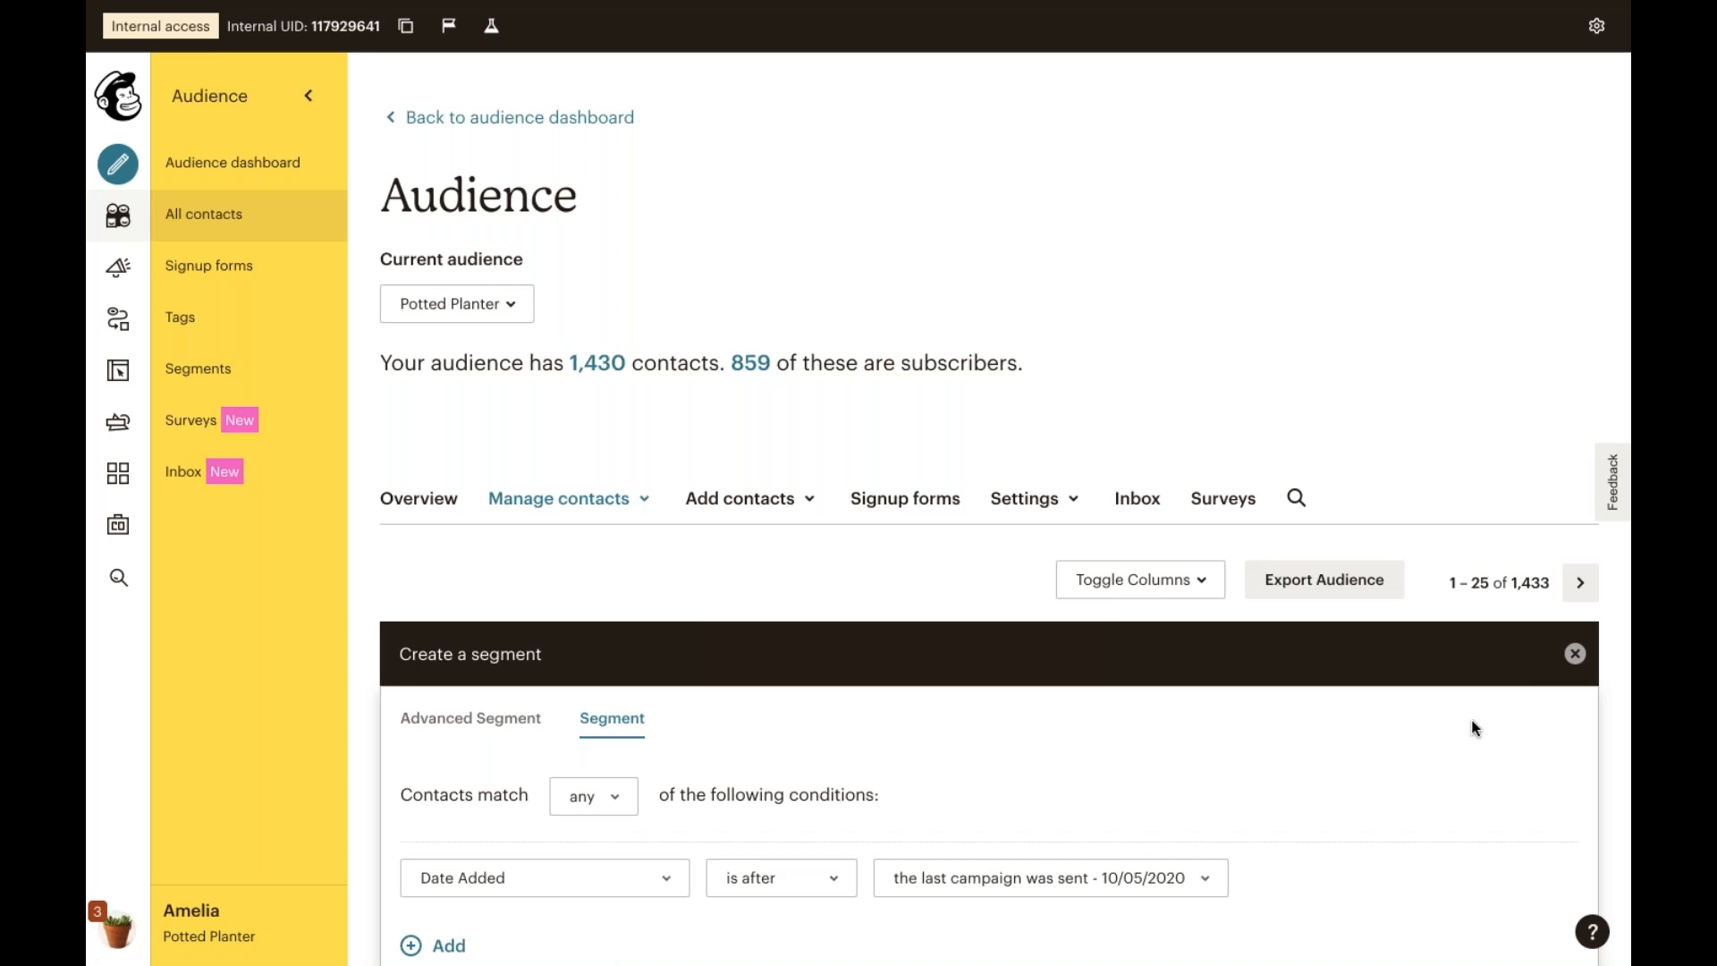
{"action": "scroll", "coordinate": [1475, 728], "scroll_direction": "down", "scroll_amount": 1}
{"action": "scroll", "coordinate": [1476, 728], "scroll_direction": "down", "scroll_amount": 3}
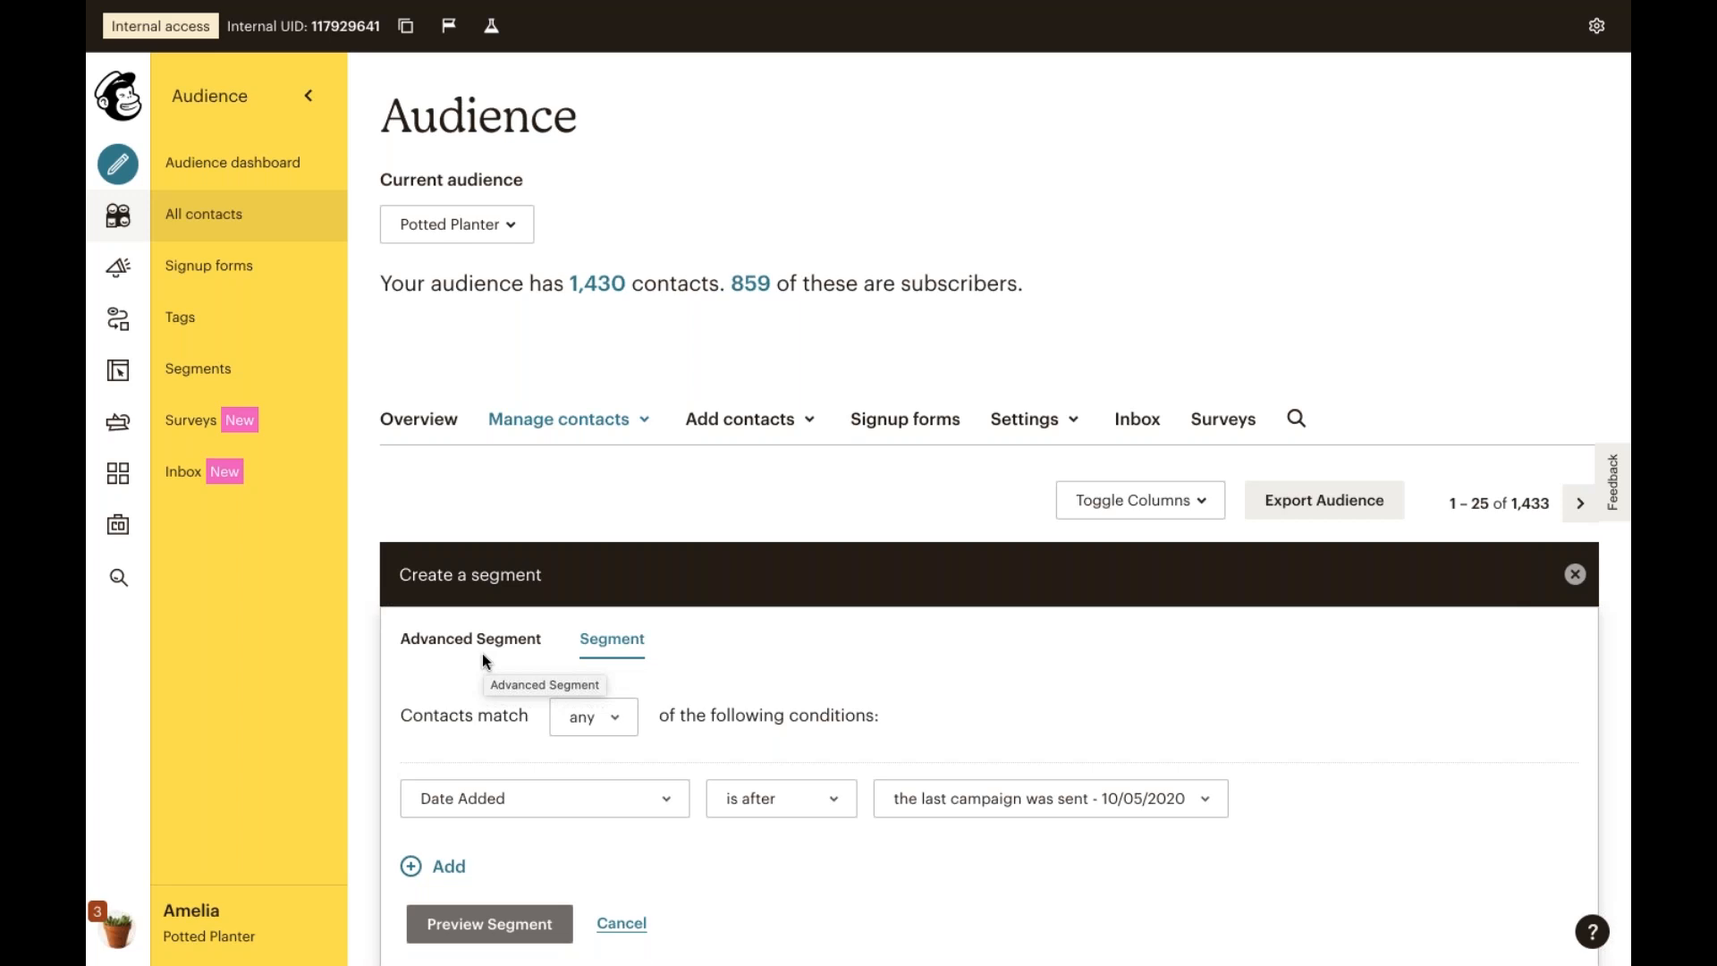
{"action": "scroll", "coordinate": [787, 617], "scroll_direction": "down", "scroll_amount": 1}
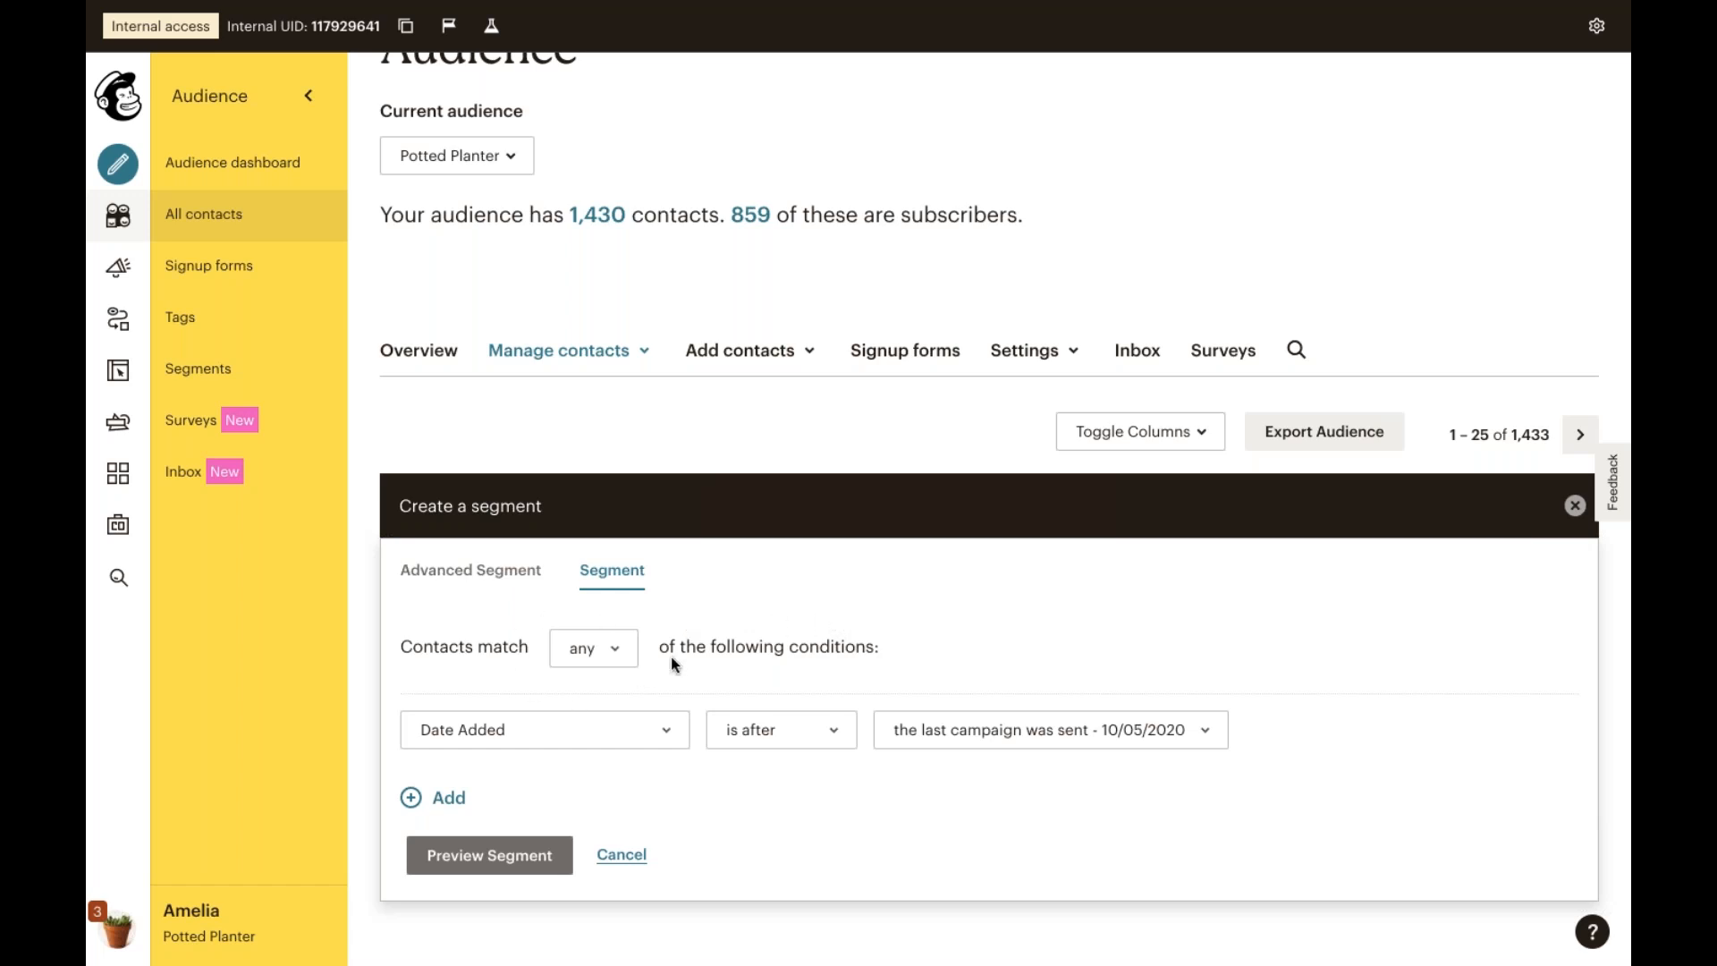
Step: Set the segment so that contacts must match all of the following conditions
{"action": "left_click", "coordinate": [617, 651]}
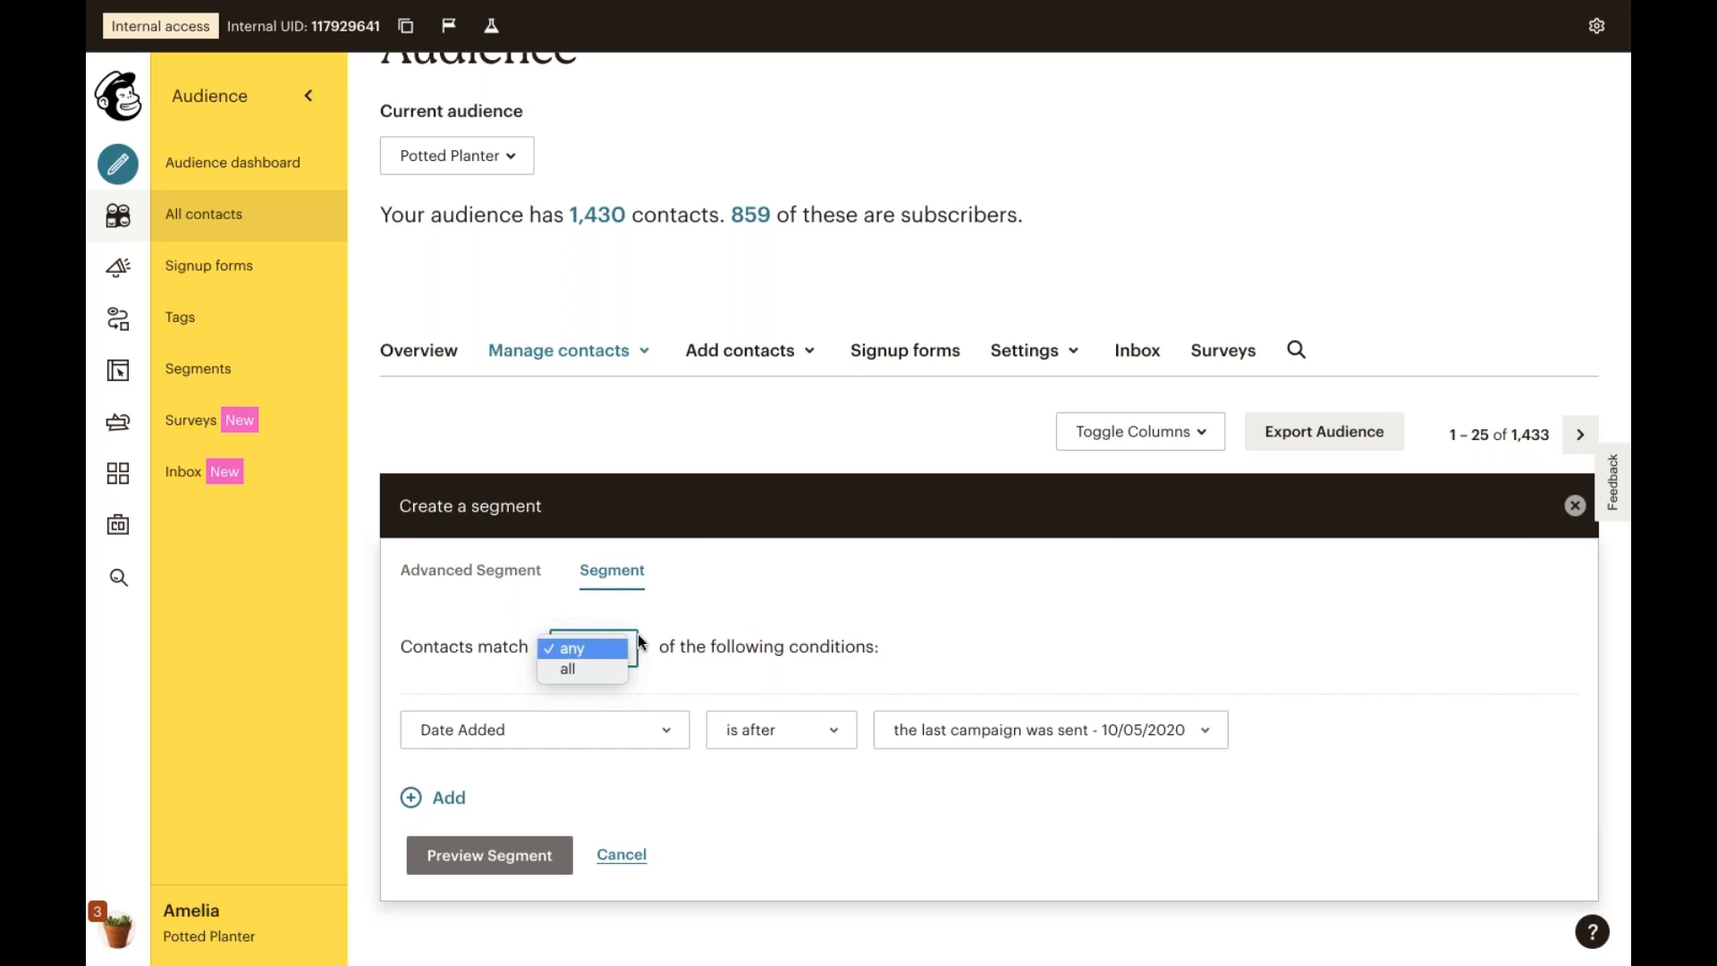
{"action": "left_click", "coordinate": [799, 619]}
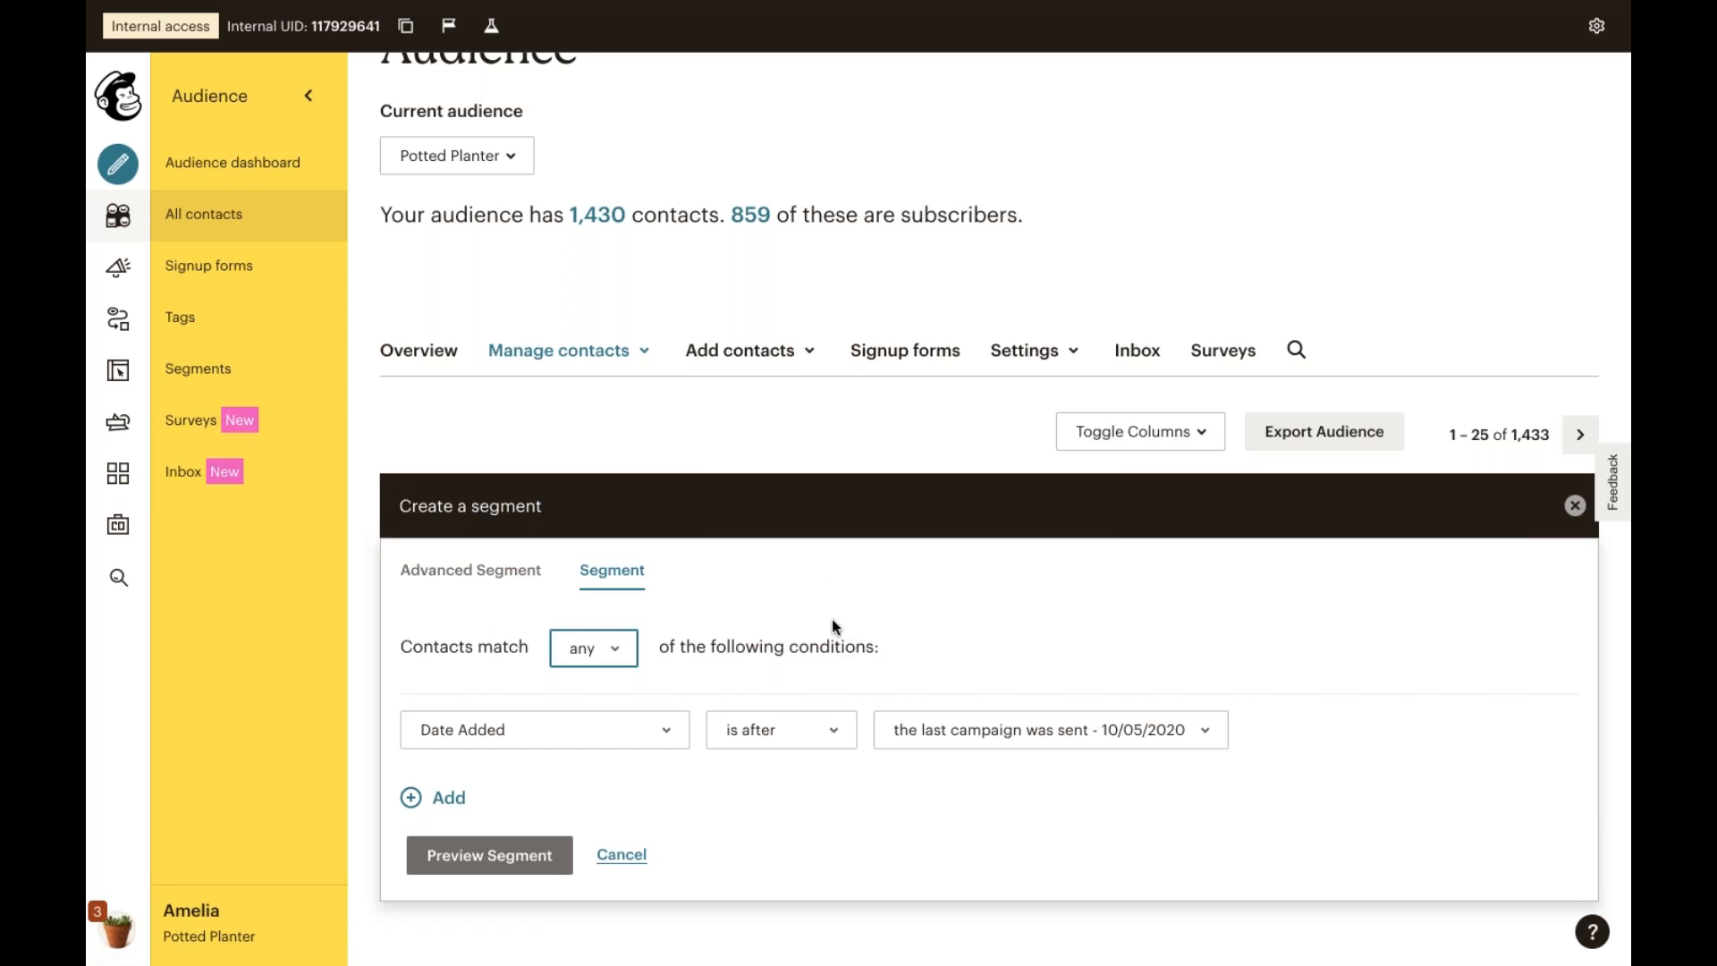
{"action": "left_click", "coordinate": [626, 646]}
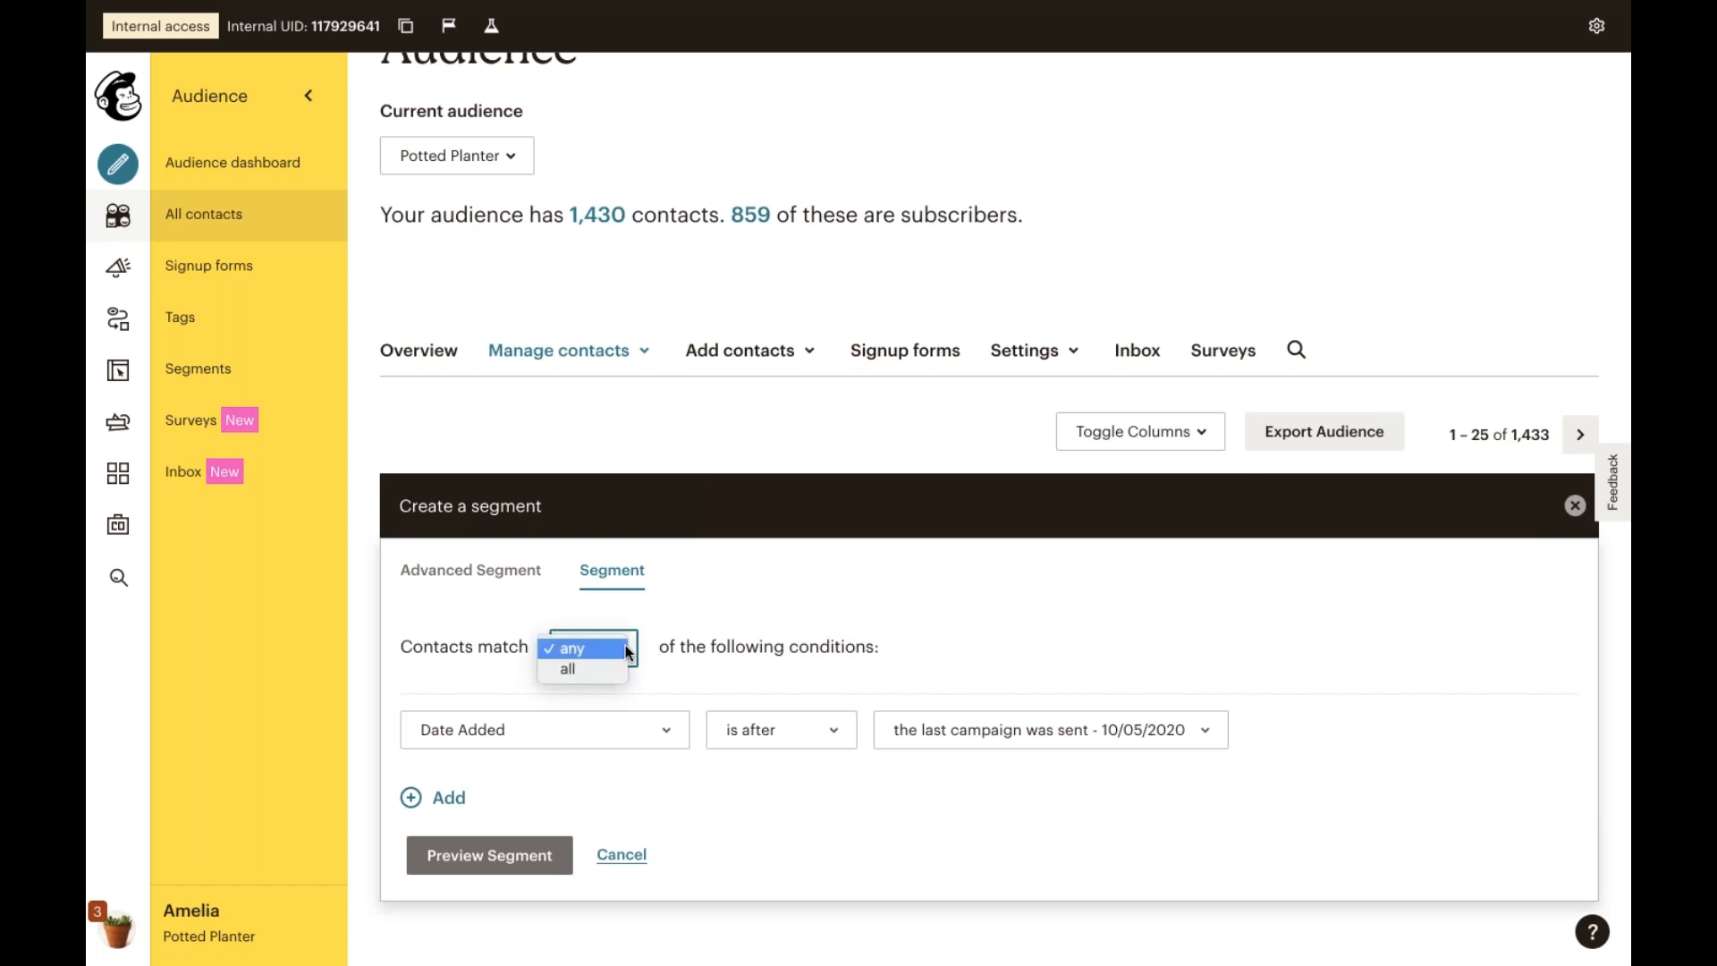
{"action": "left_click", "coordinate": [617, 668]}
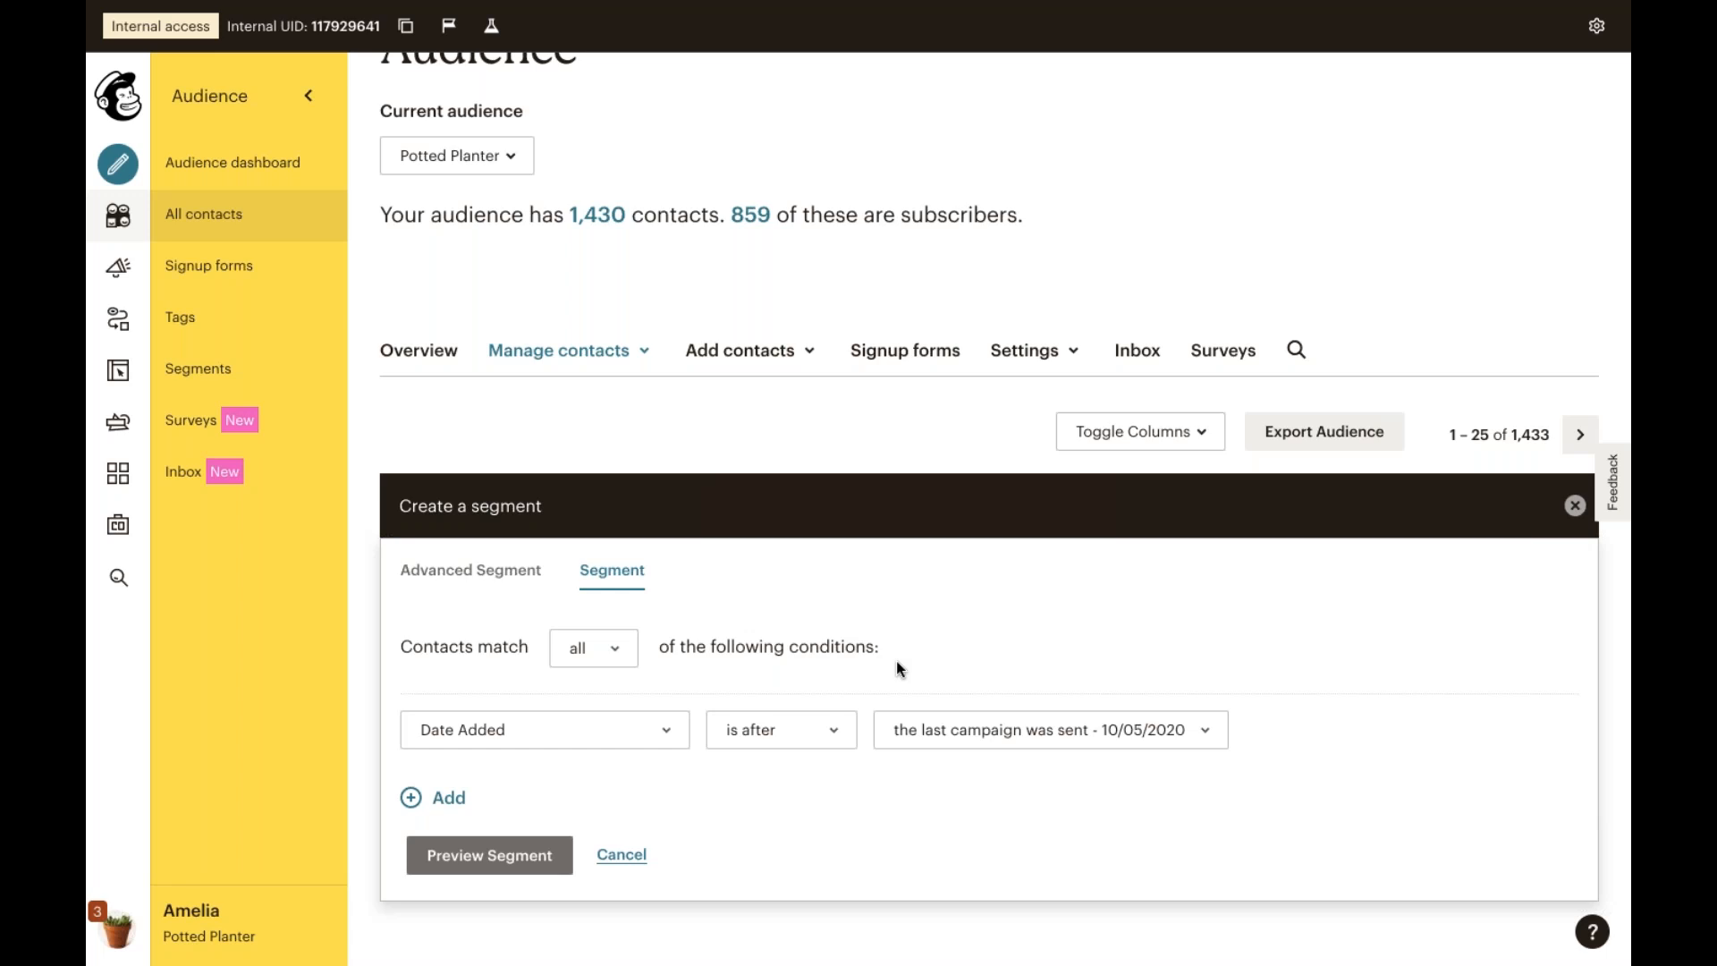
Step: Define the first segment condition as Orders (Total #) is 1
{"action": "left_click", "coordinate": [666, 720]}
{"action": "scroll", "coordinate": [653, 755], "scroll_direction": "down", "scroll_amount": 10}
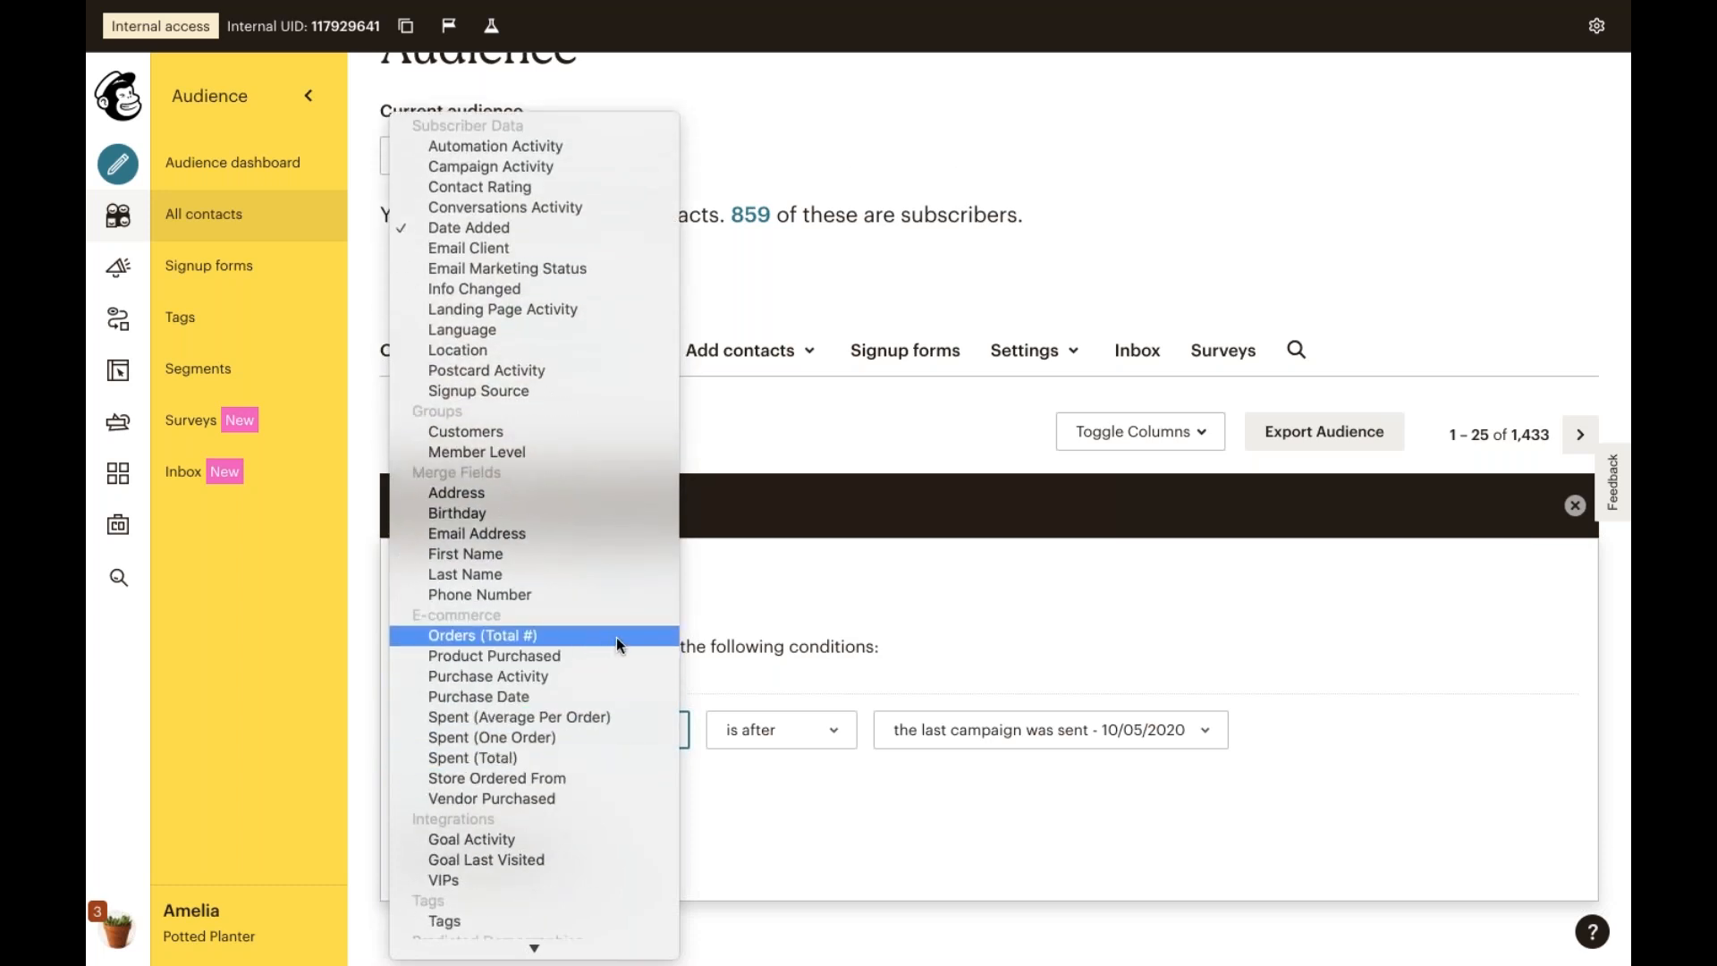
{"action": "left_click", "coordinate": [590, 635]}
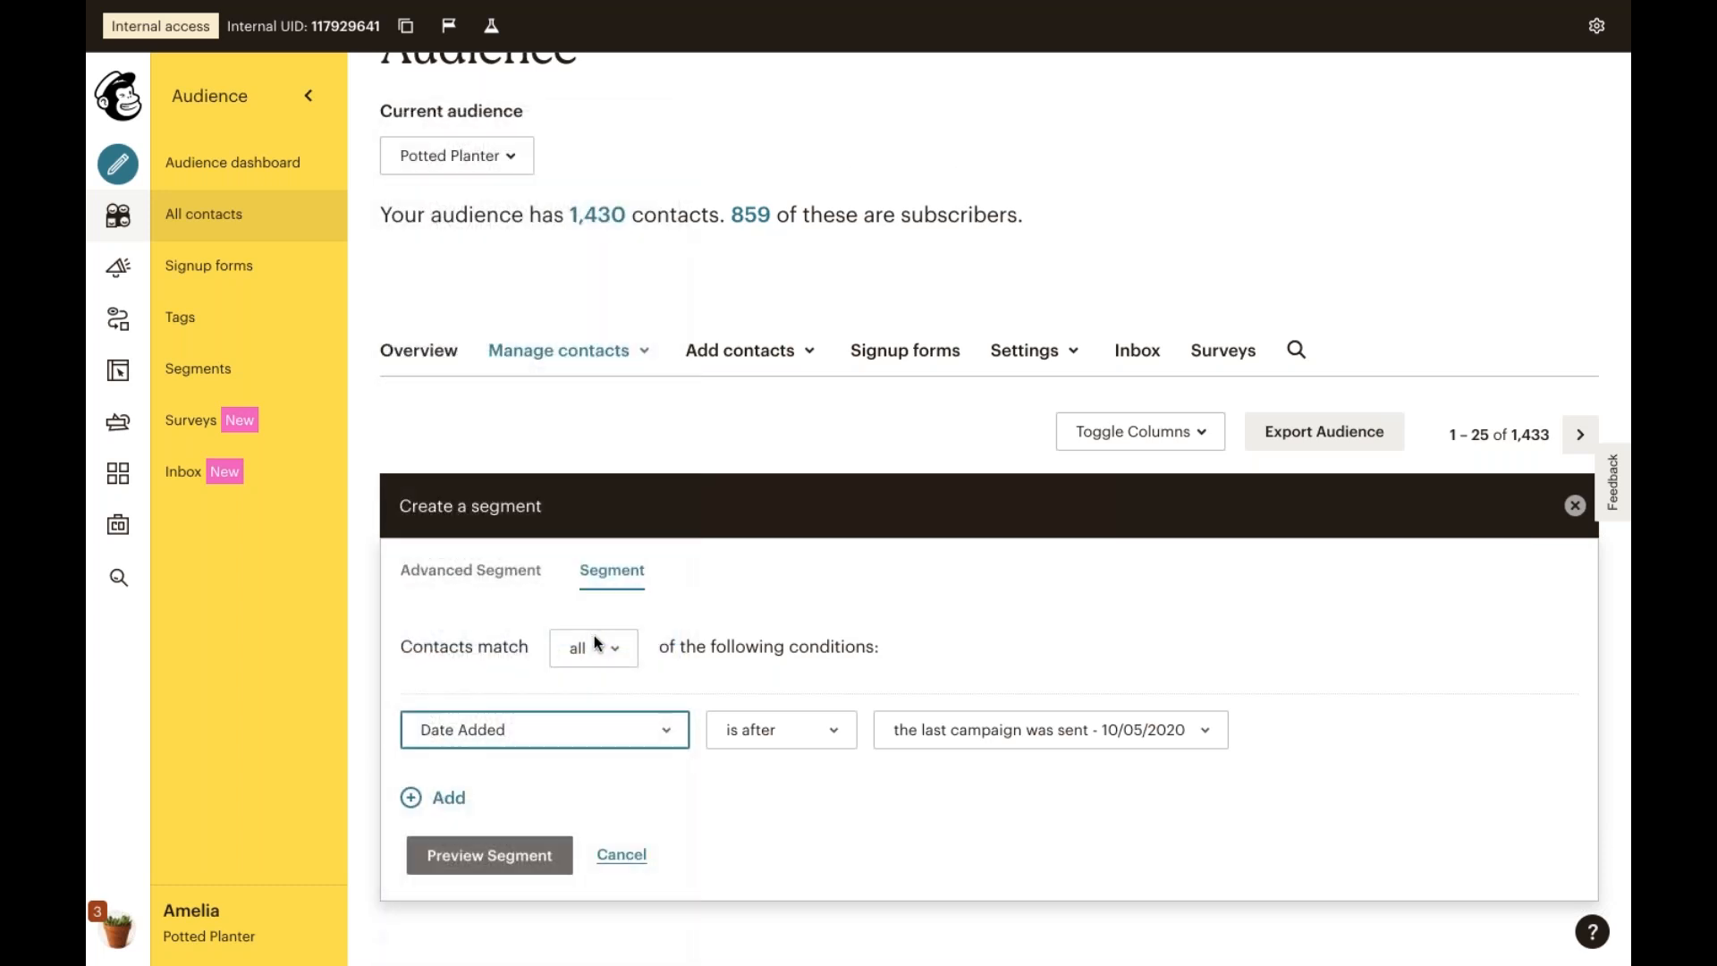
{"action": "left_click", "coordinate": [769, 721]}
{"action": "left_click", "coordinate": [745, 727]}
{"action": "left_click", "coordinate": [932, 725]}
{"action": "type", "text": "1"}
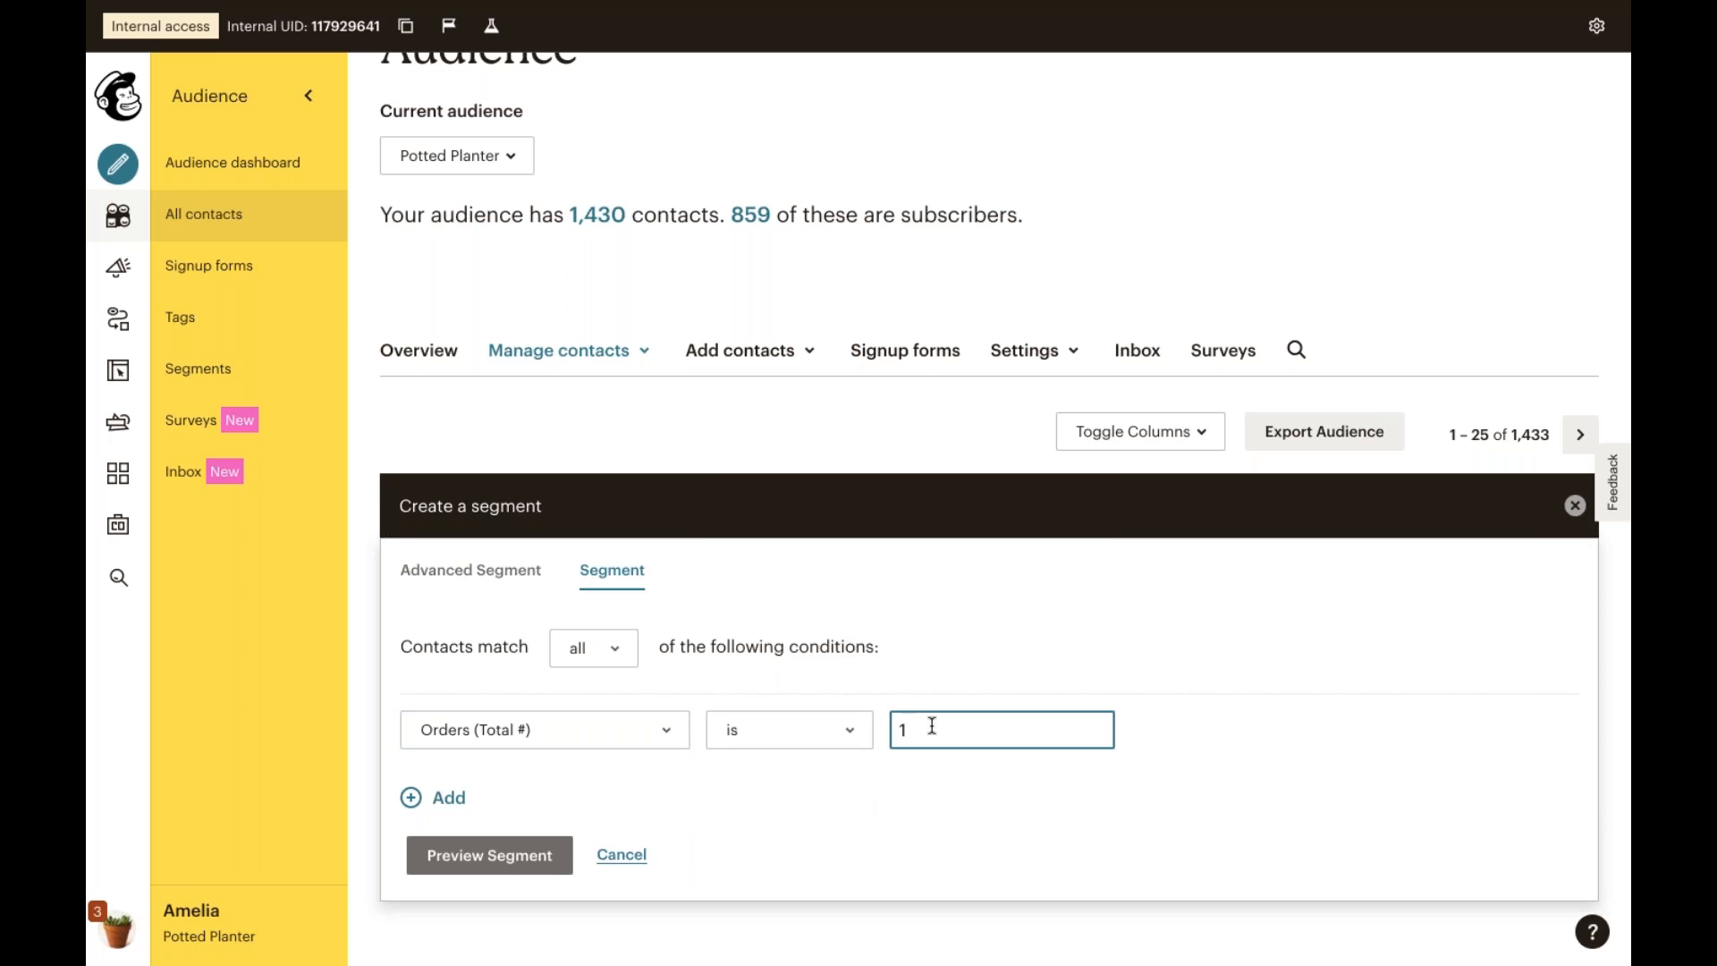
{"action": "left_click", "coordinate": [1012, 786]}
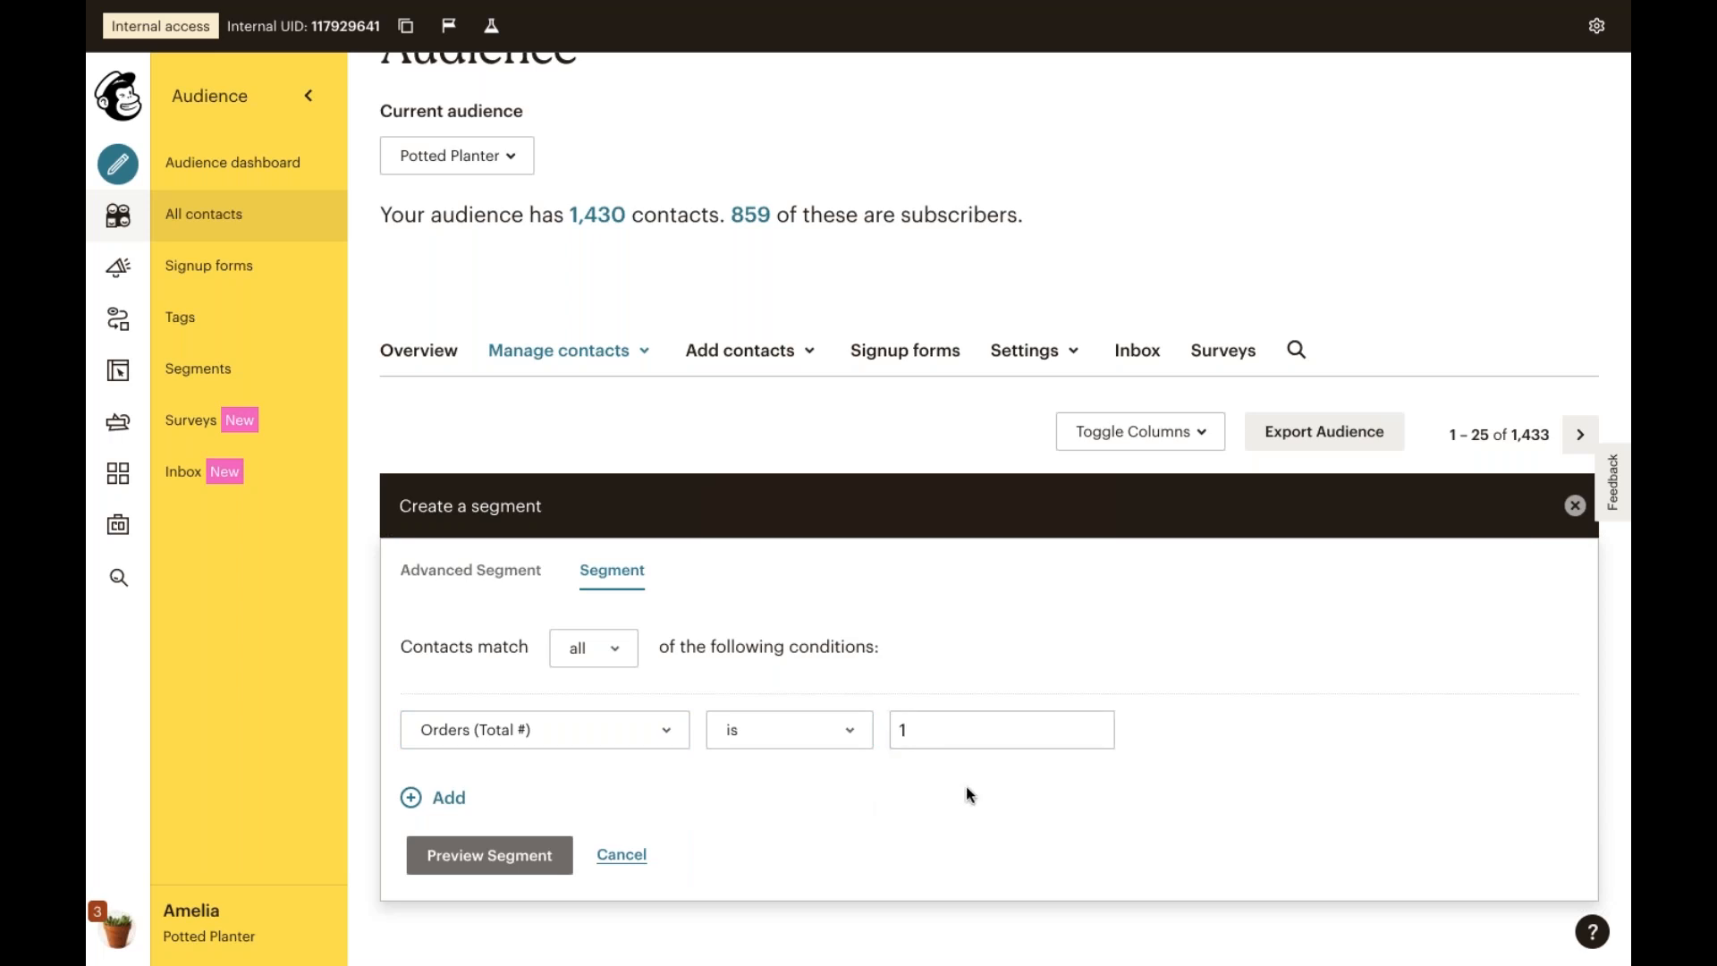
Step: Add a second segment condition that checks whether the Purchase Date is before a point in time
{"action": "left_click", "coordinate": [449, 798]}
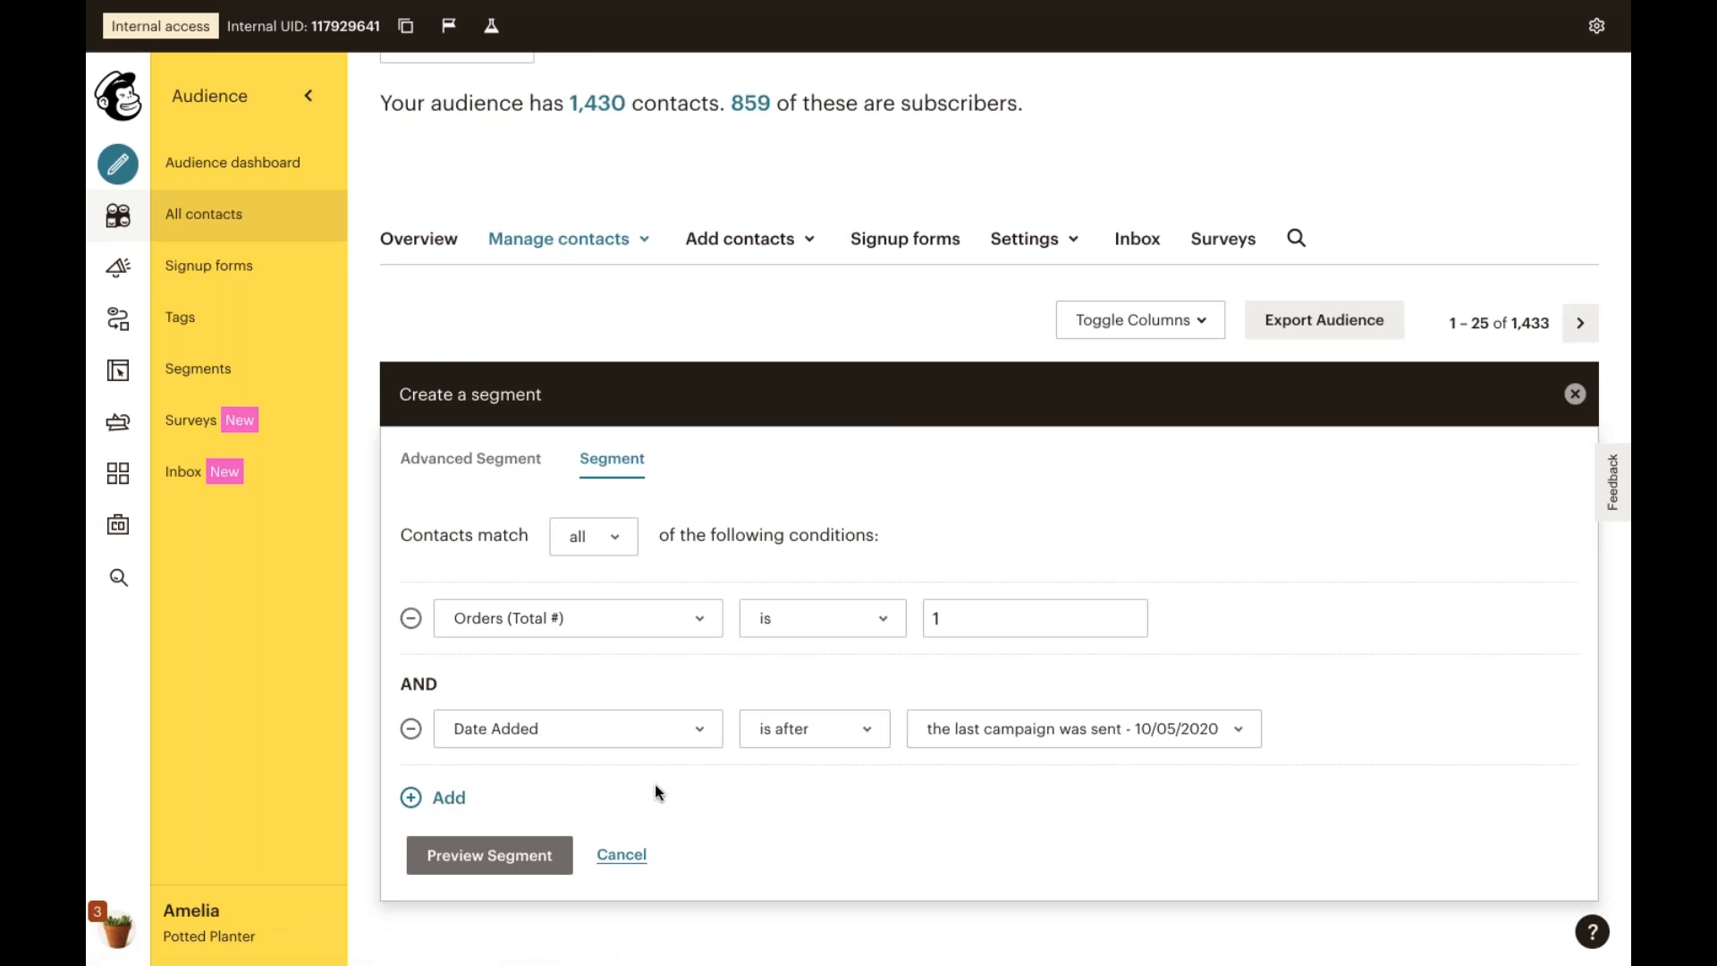
{"action": "left_click", "coordinate": [665, 735]}
{"action": "scroll", "coordinate": [644, 781], "scroll_direction": "down", "scroll_amount": 5}
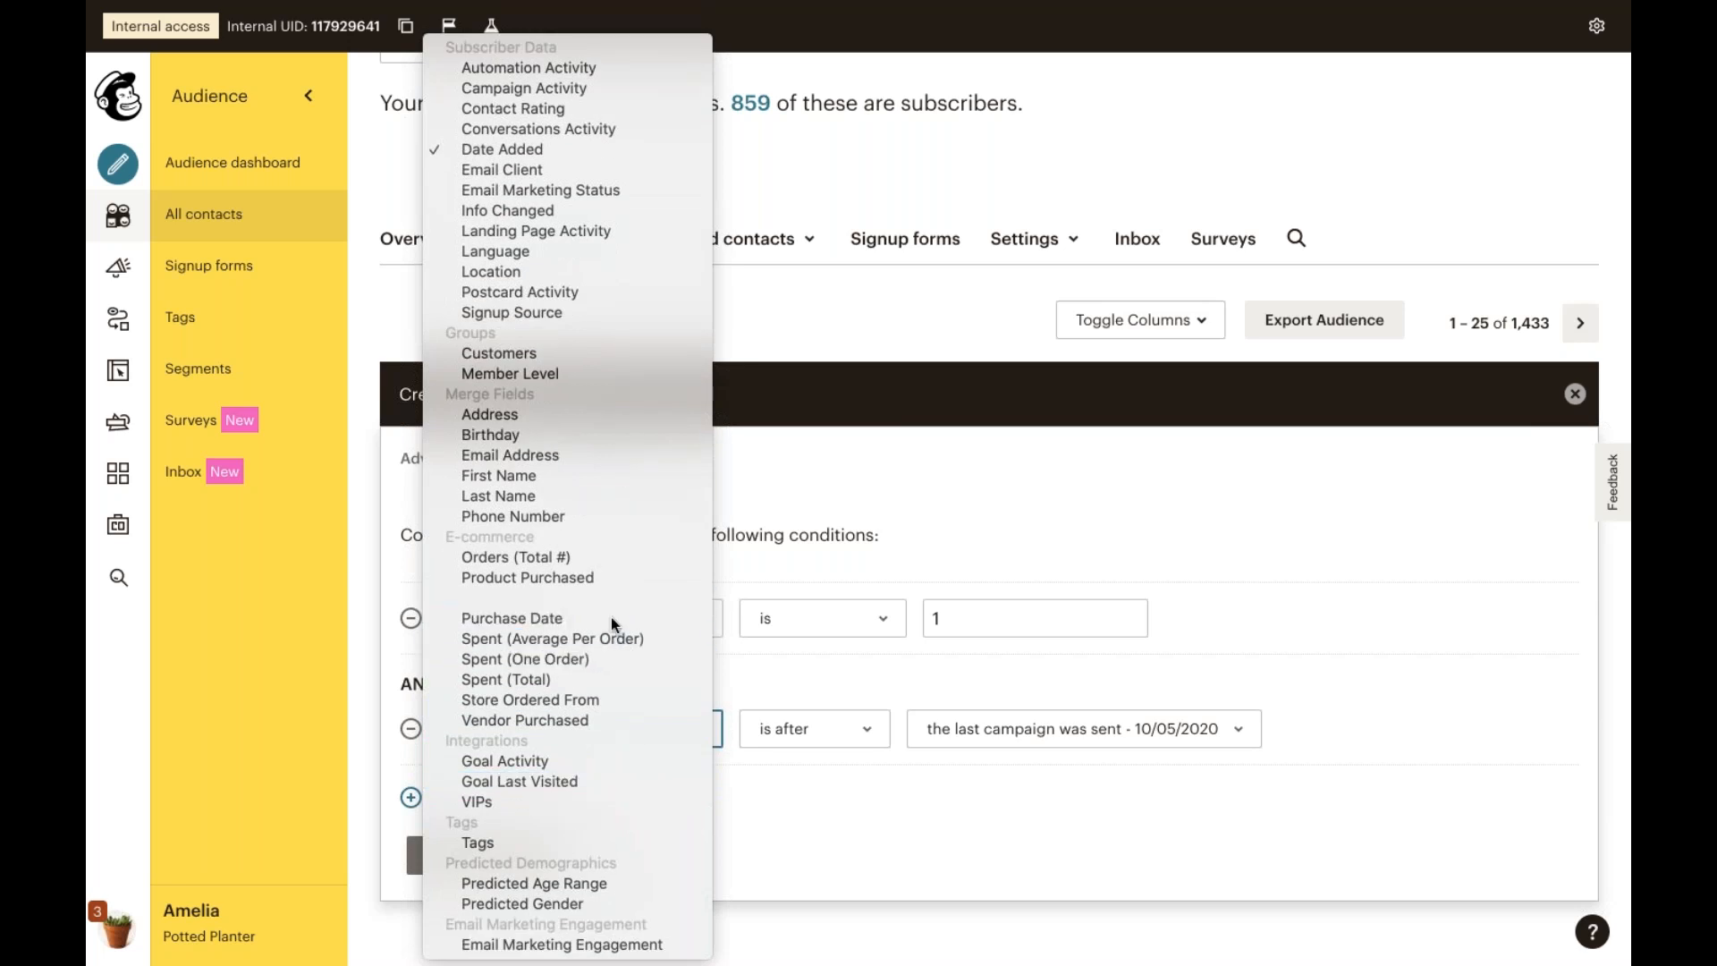
{"action": "left_click", "coordinate": [604, 617]}
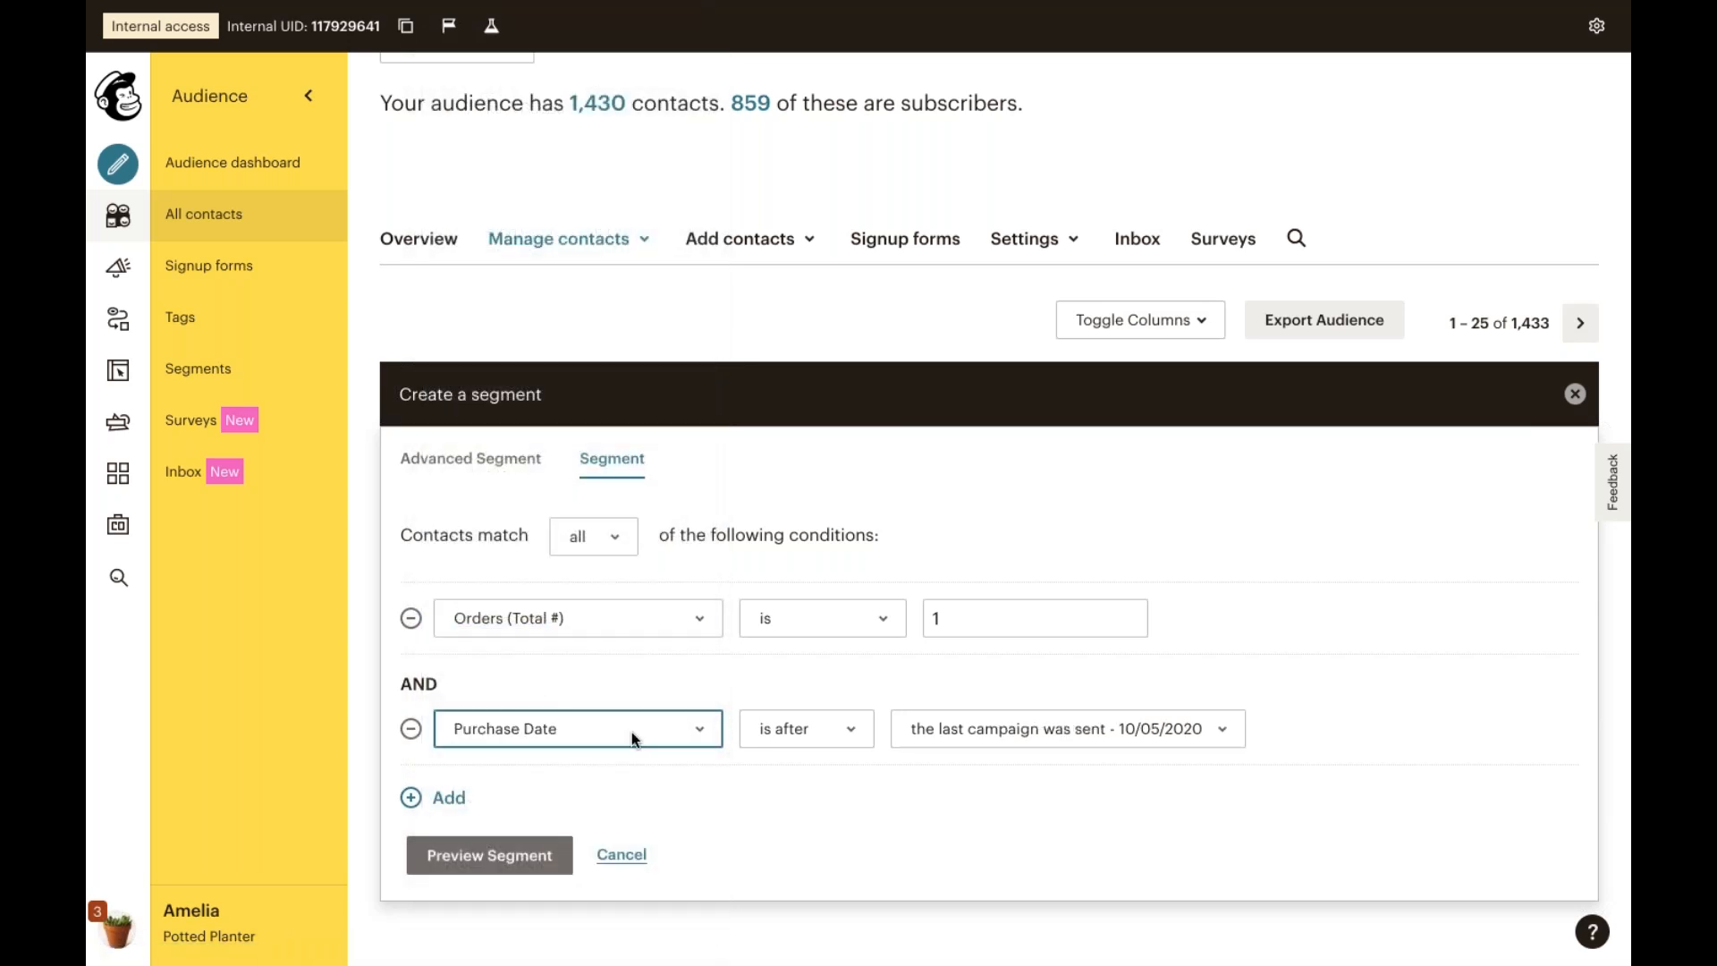
{"action": "left_click", "coordinate": [786, 734]}
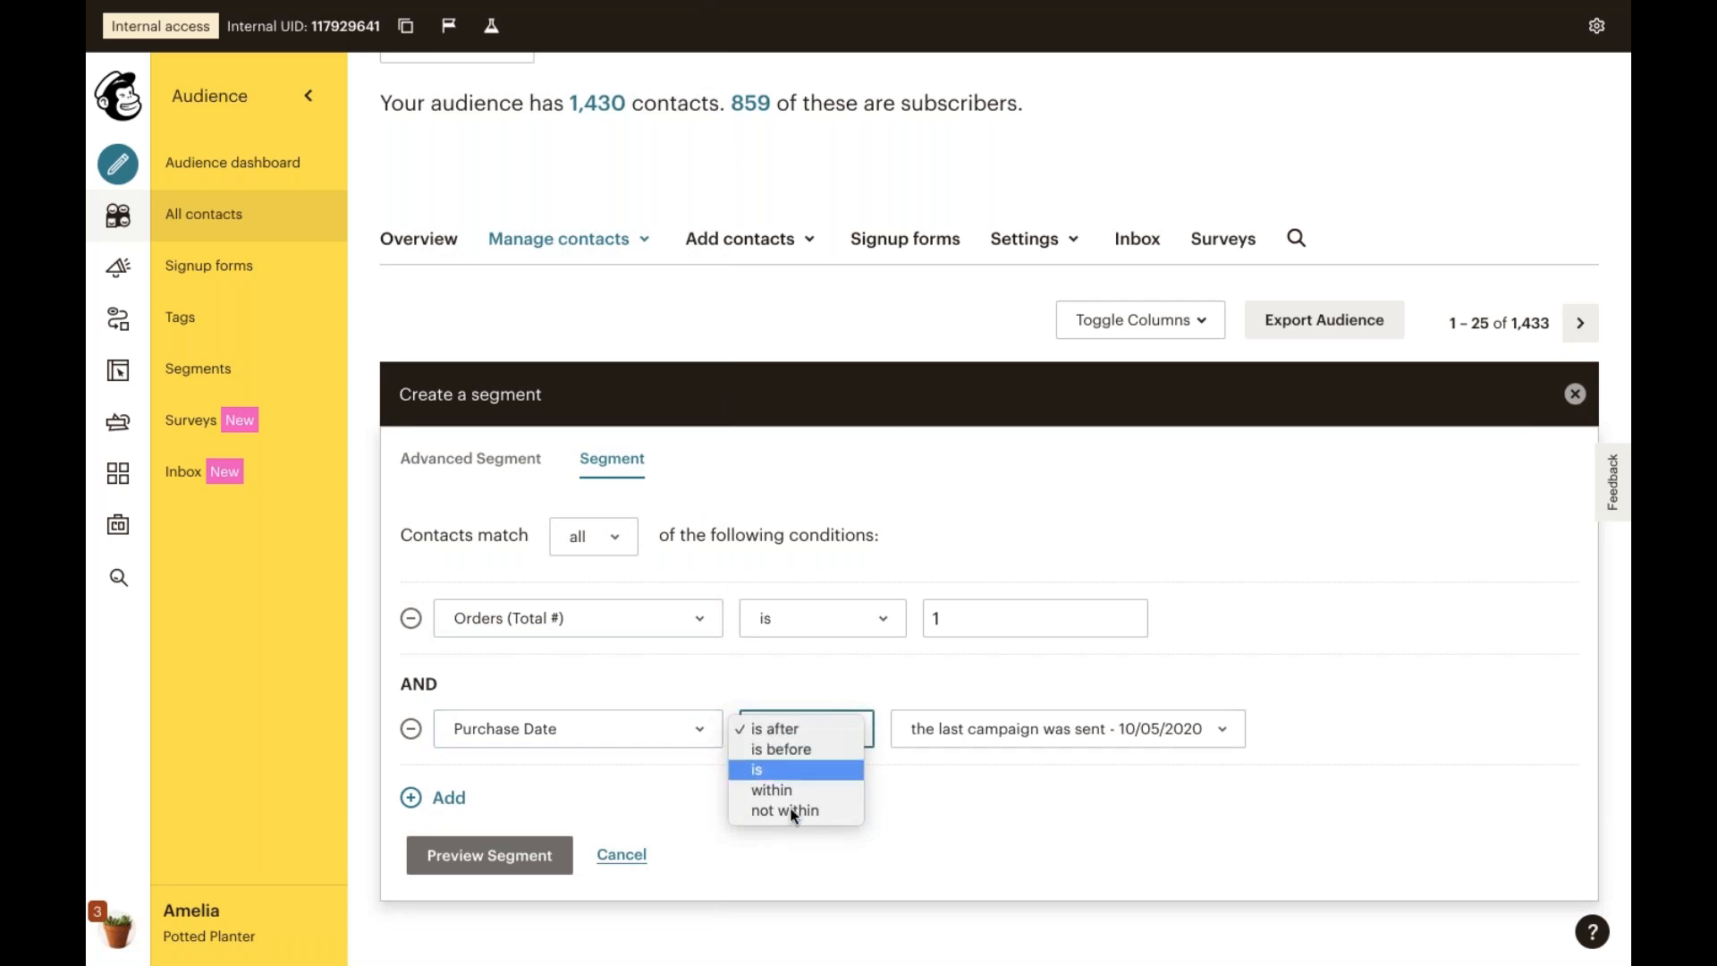
{"action": "left_click", "coordinate": [787, 747]}
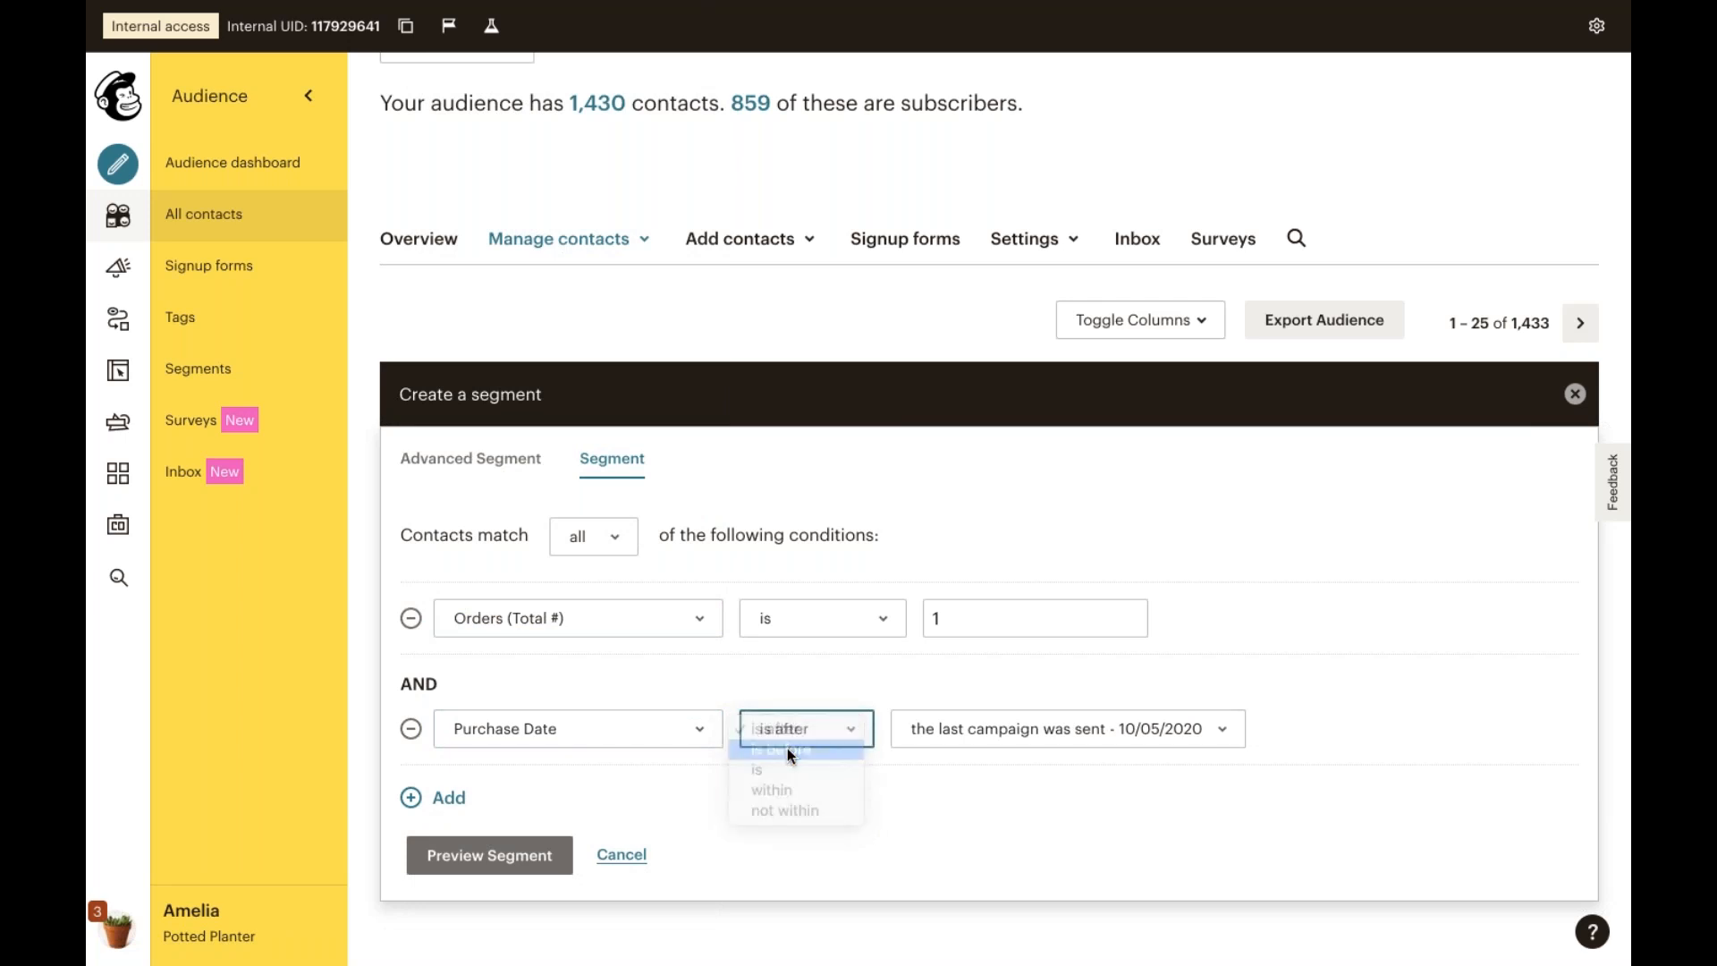
Step: Compare the Purchase Date condition against a specific date and set that date to 11/1/2020
{"action": "left_click", "coordinate": [947, 726]}
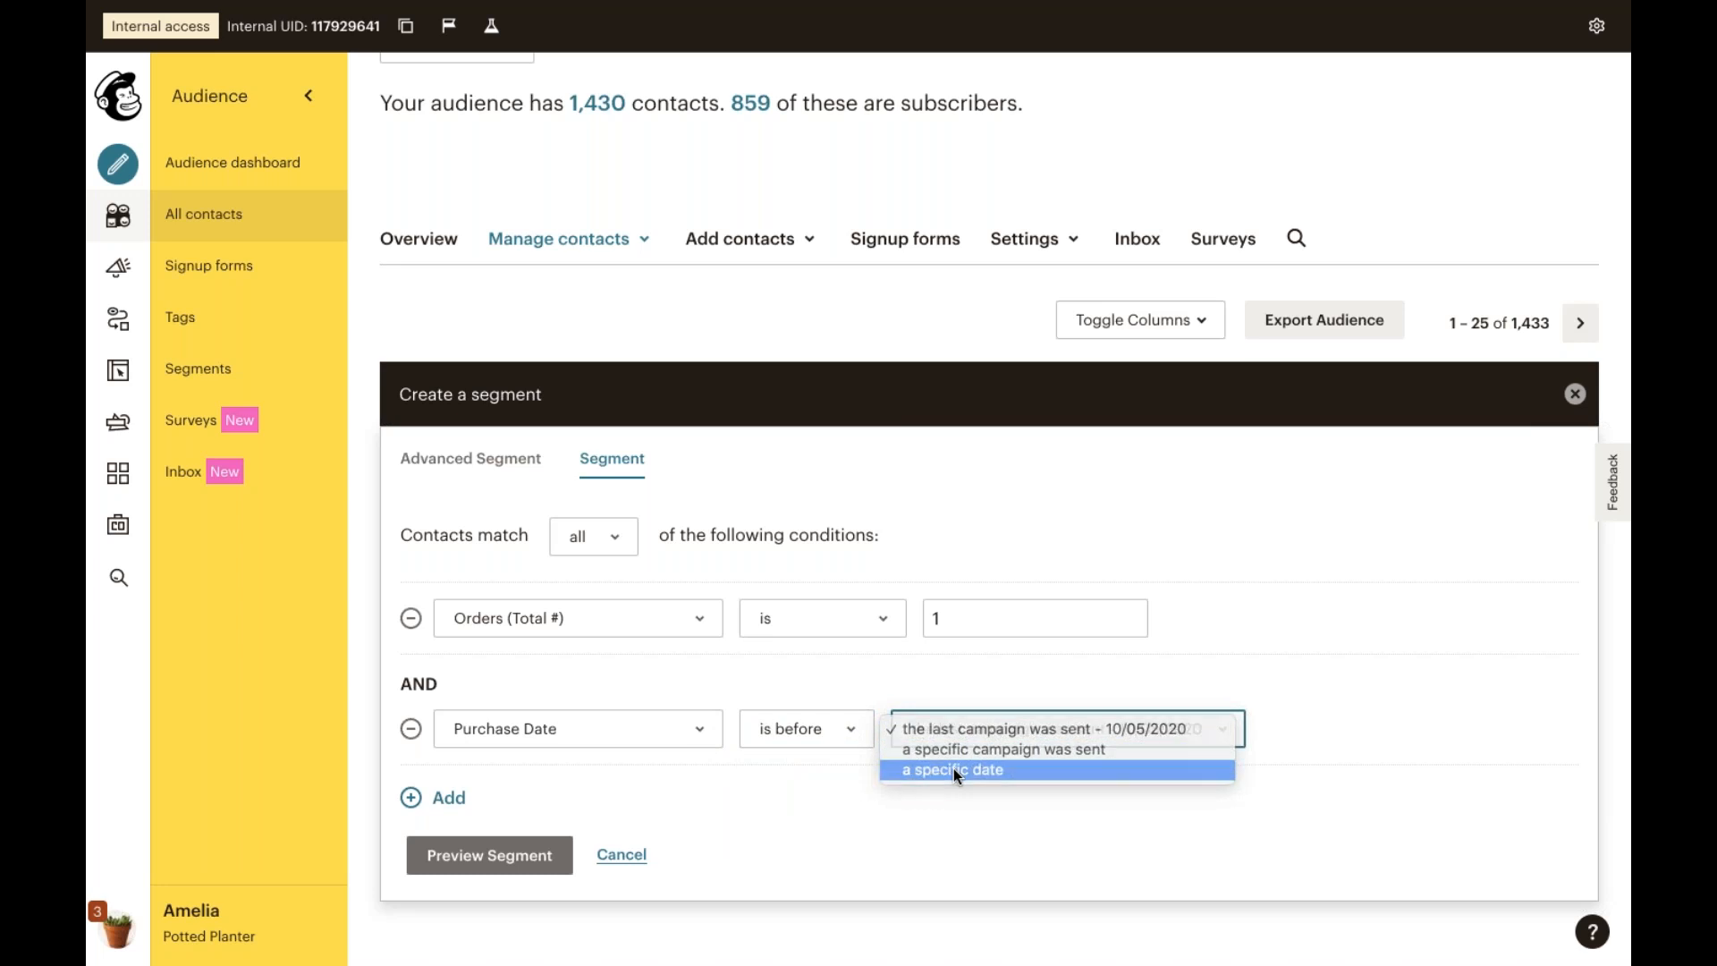
{"action": "left_click", "coordinate": [953, 769]}
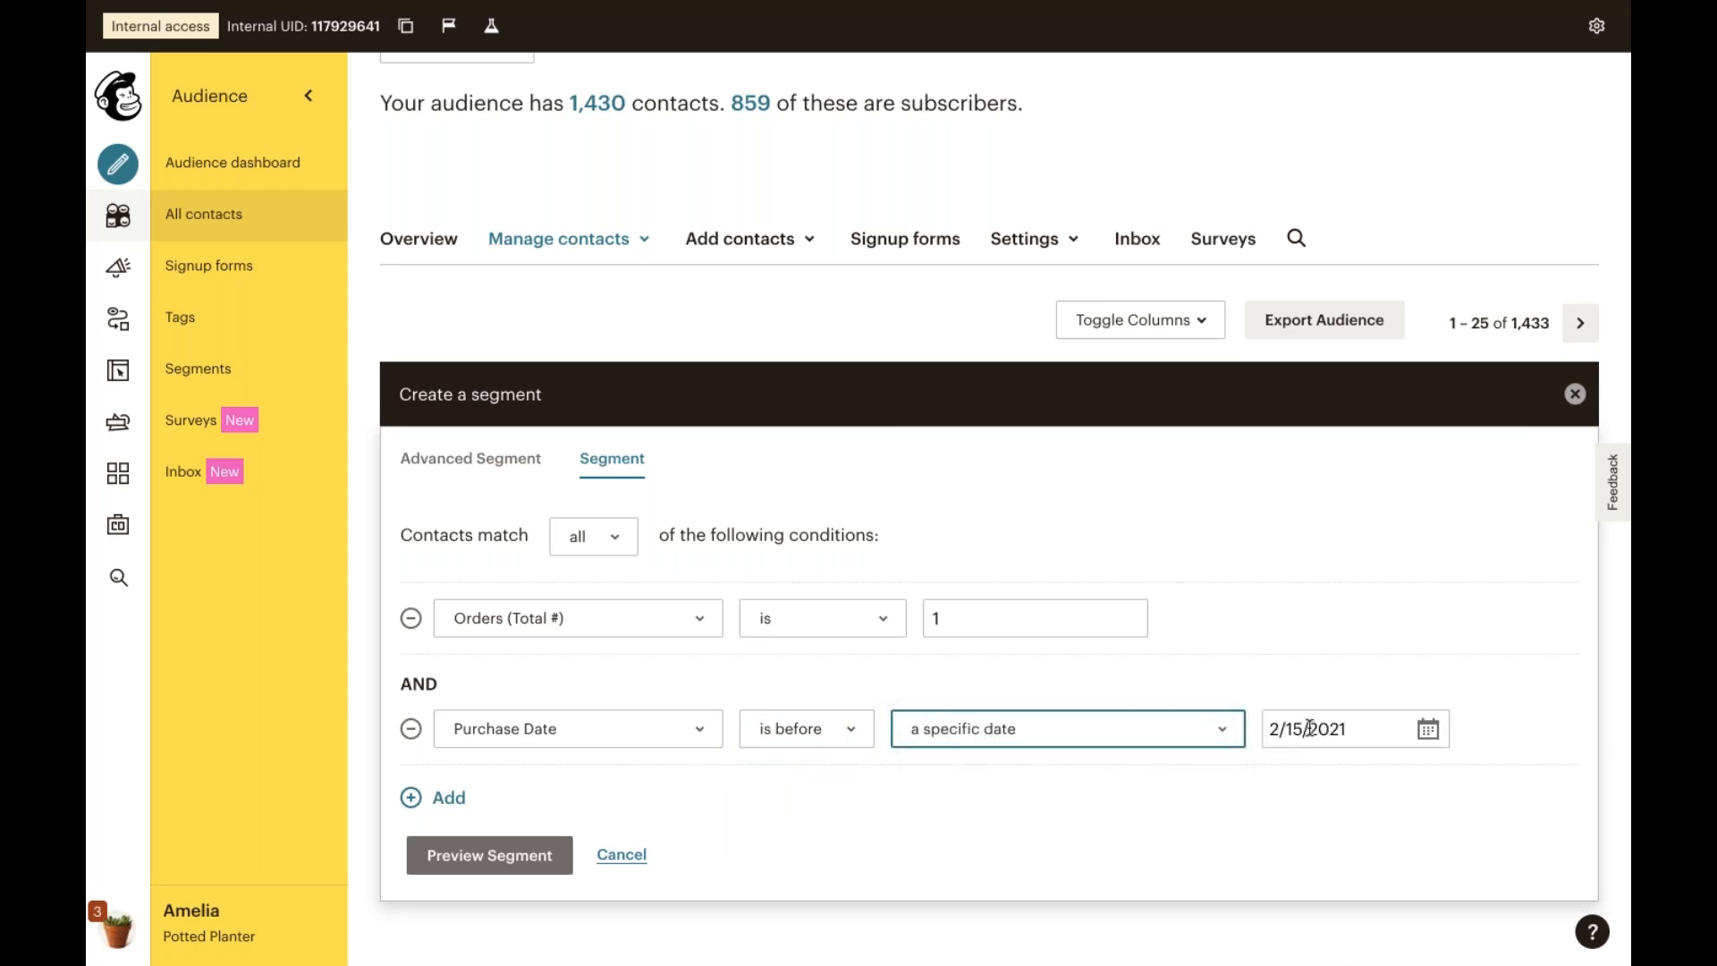
{"action": "left_click", "coordinate": [1428, 728]}
{"action": "left_click", "coordinate": [1302, 786]}
{"action": "left_click", "coordinate": [1305, 784]}
{"action": "left_click", "coordinate": [1305, 785]}
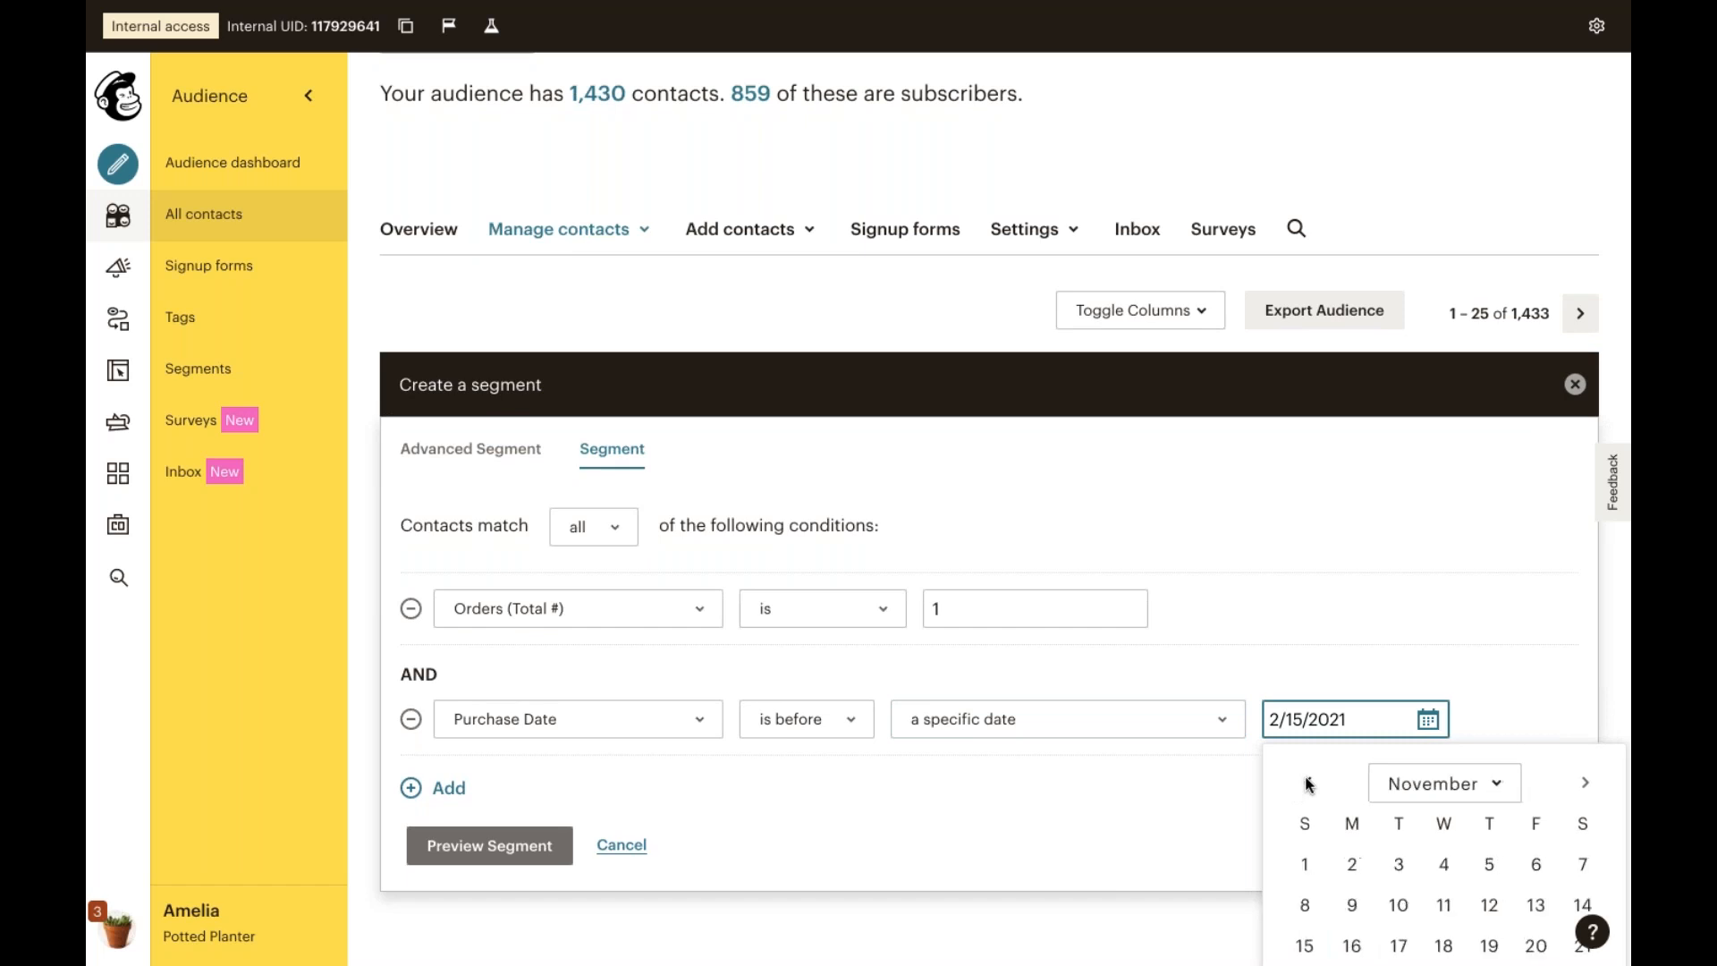
{"action": "left_click", "coordinate": [1305, 862]}
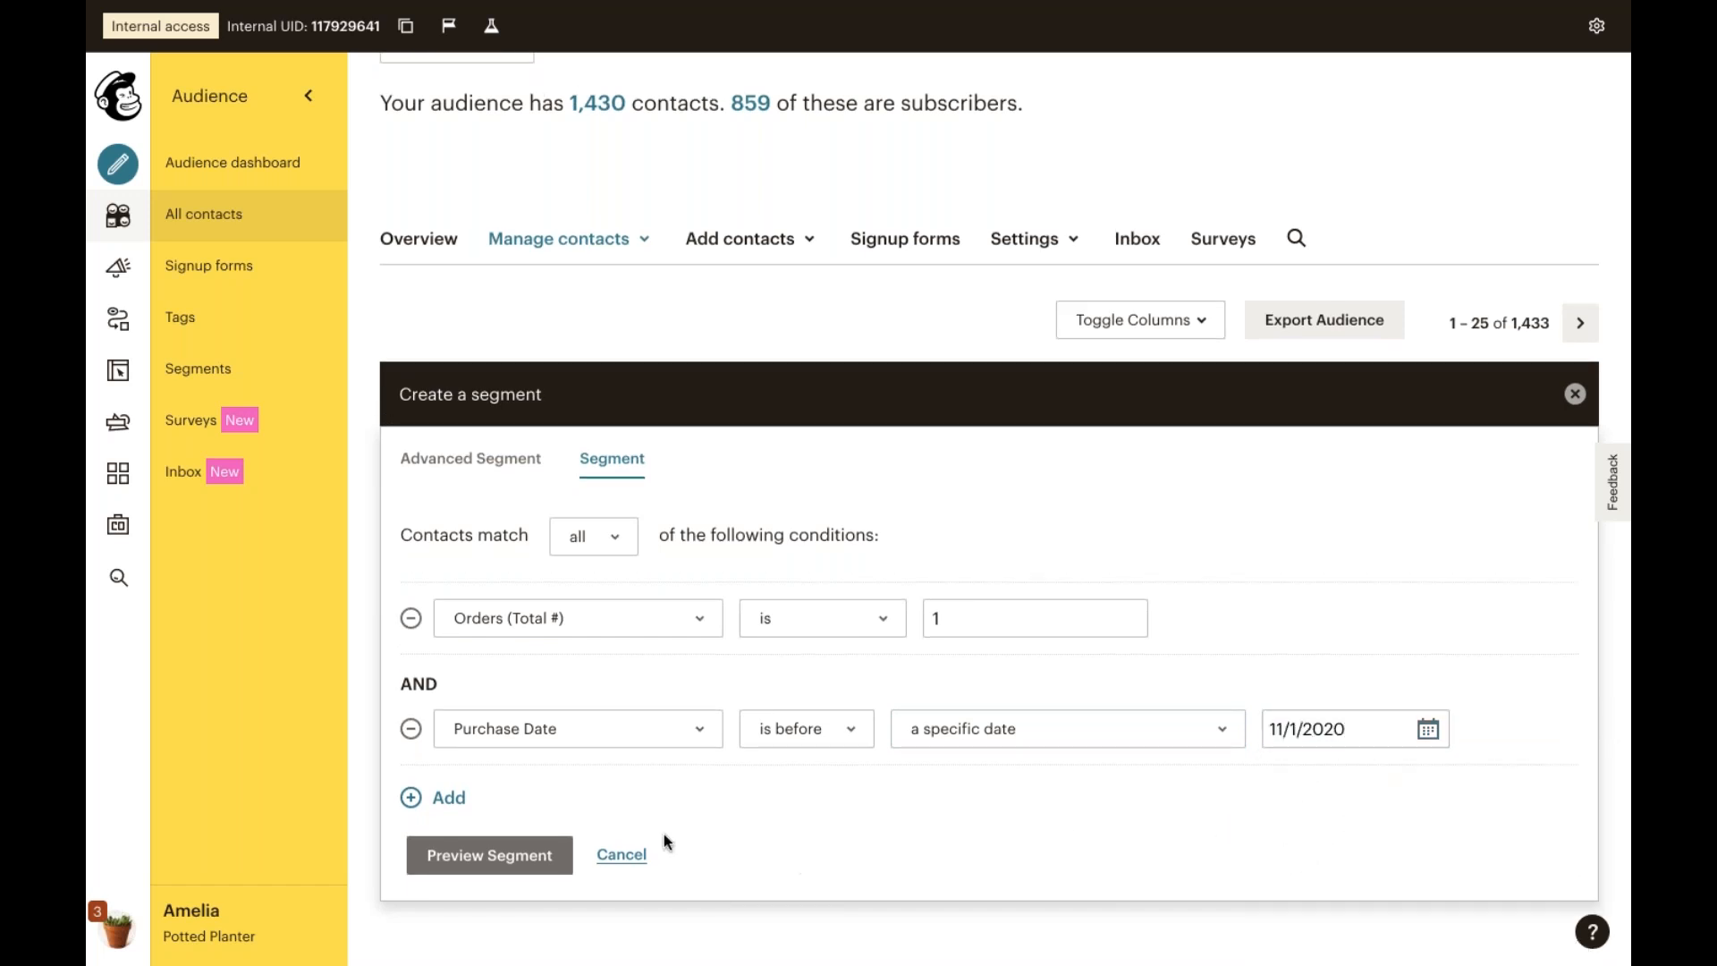
{"action": "left_click", "coordinate": [506, 860]}
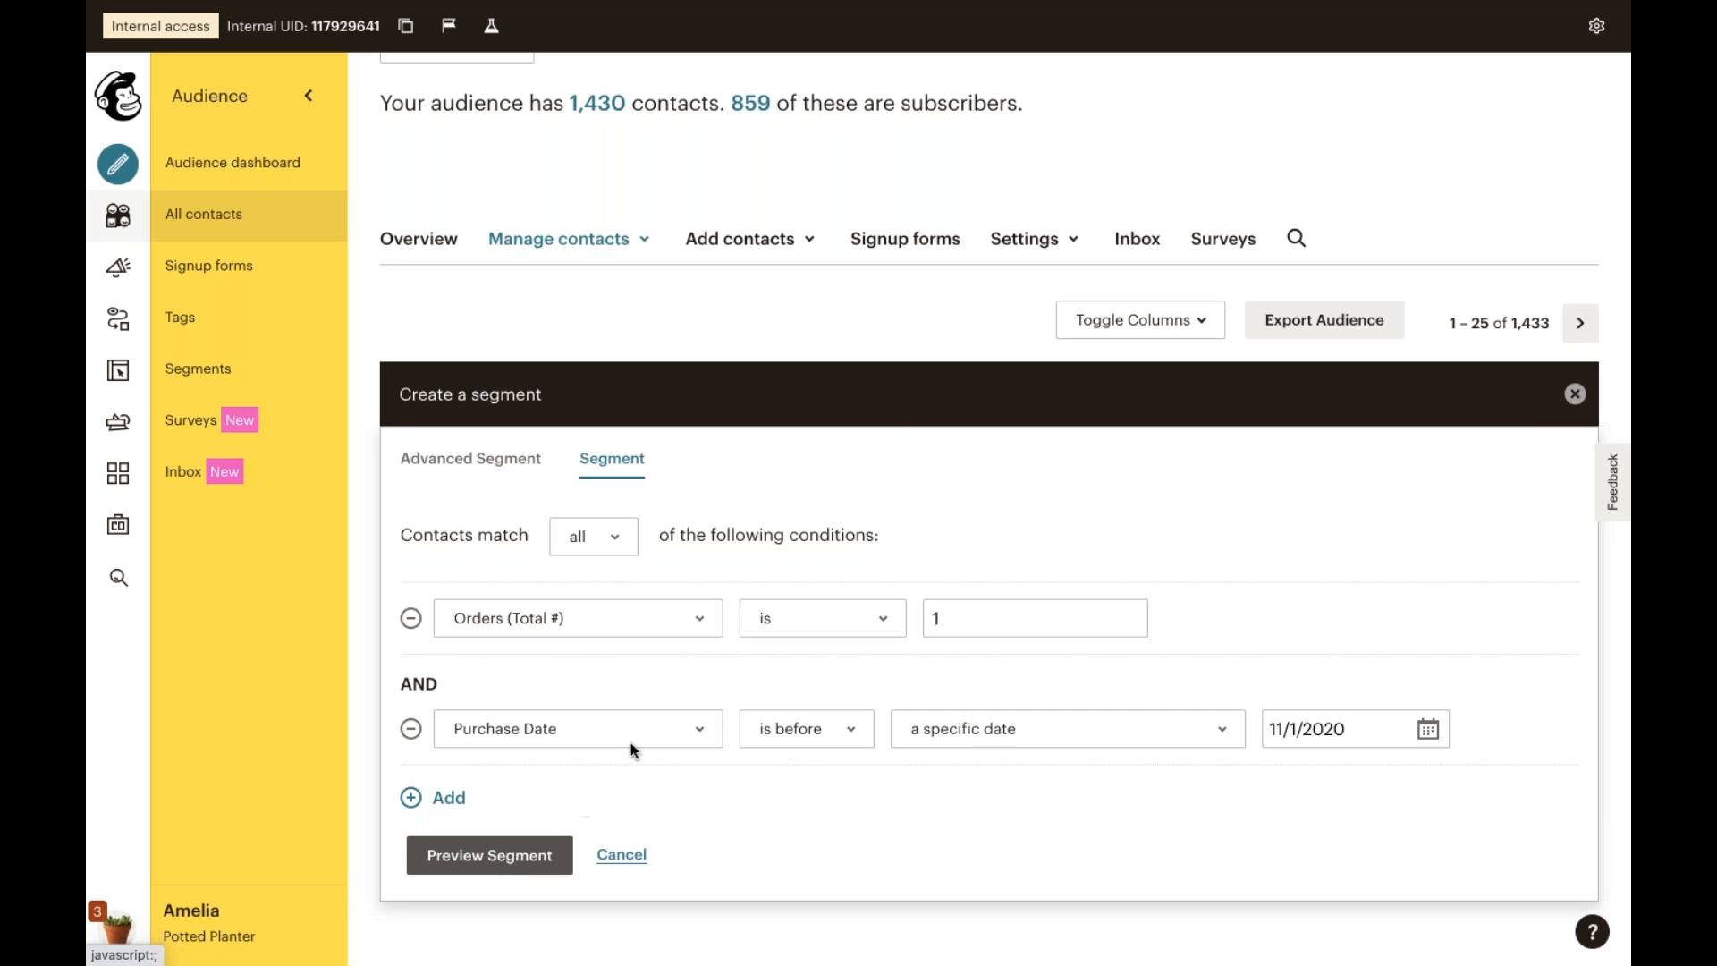
{"action": "left_click", "coordinate": [691, 617]}
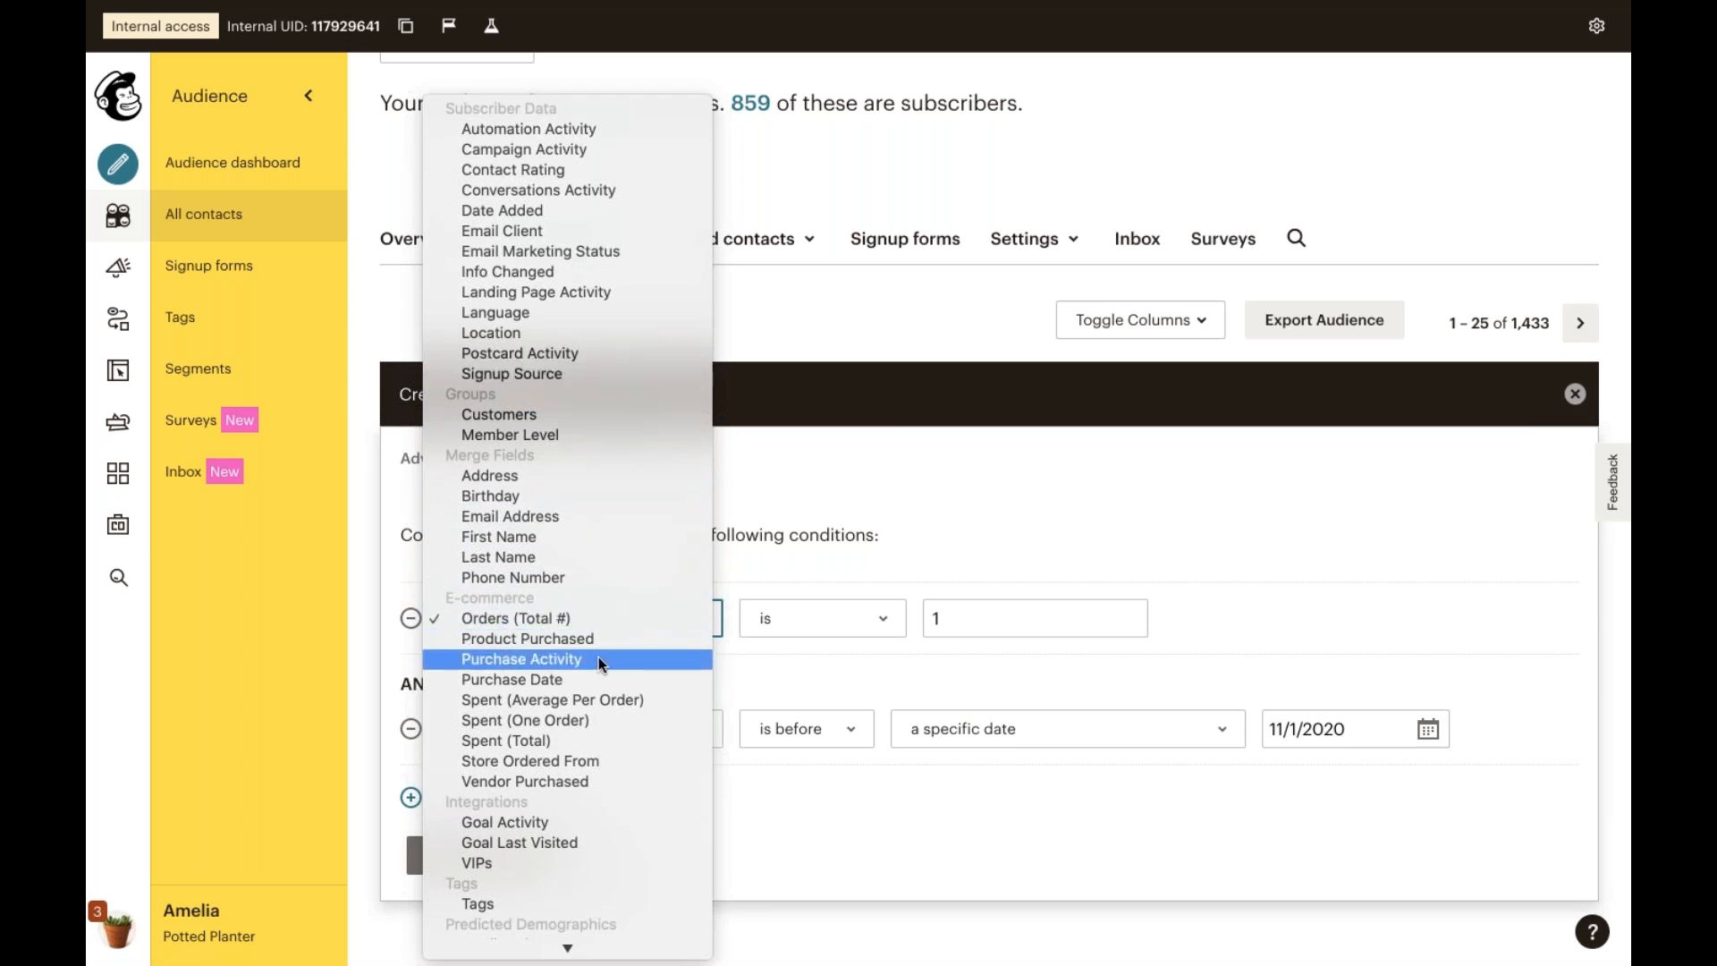
{"action": "left_click", "coordinate": [884, 665]}
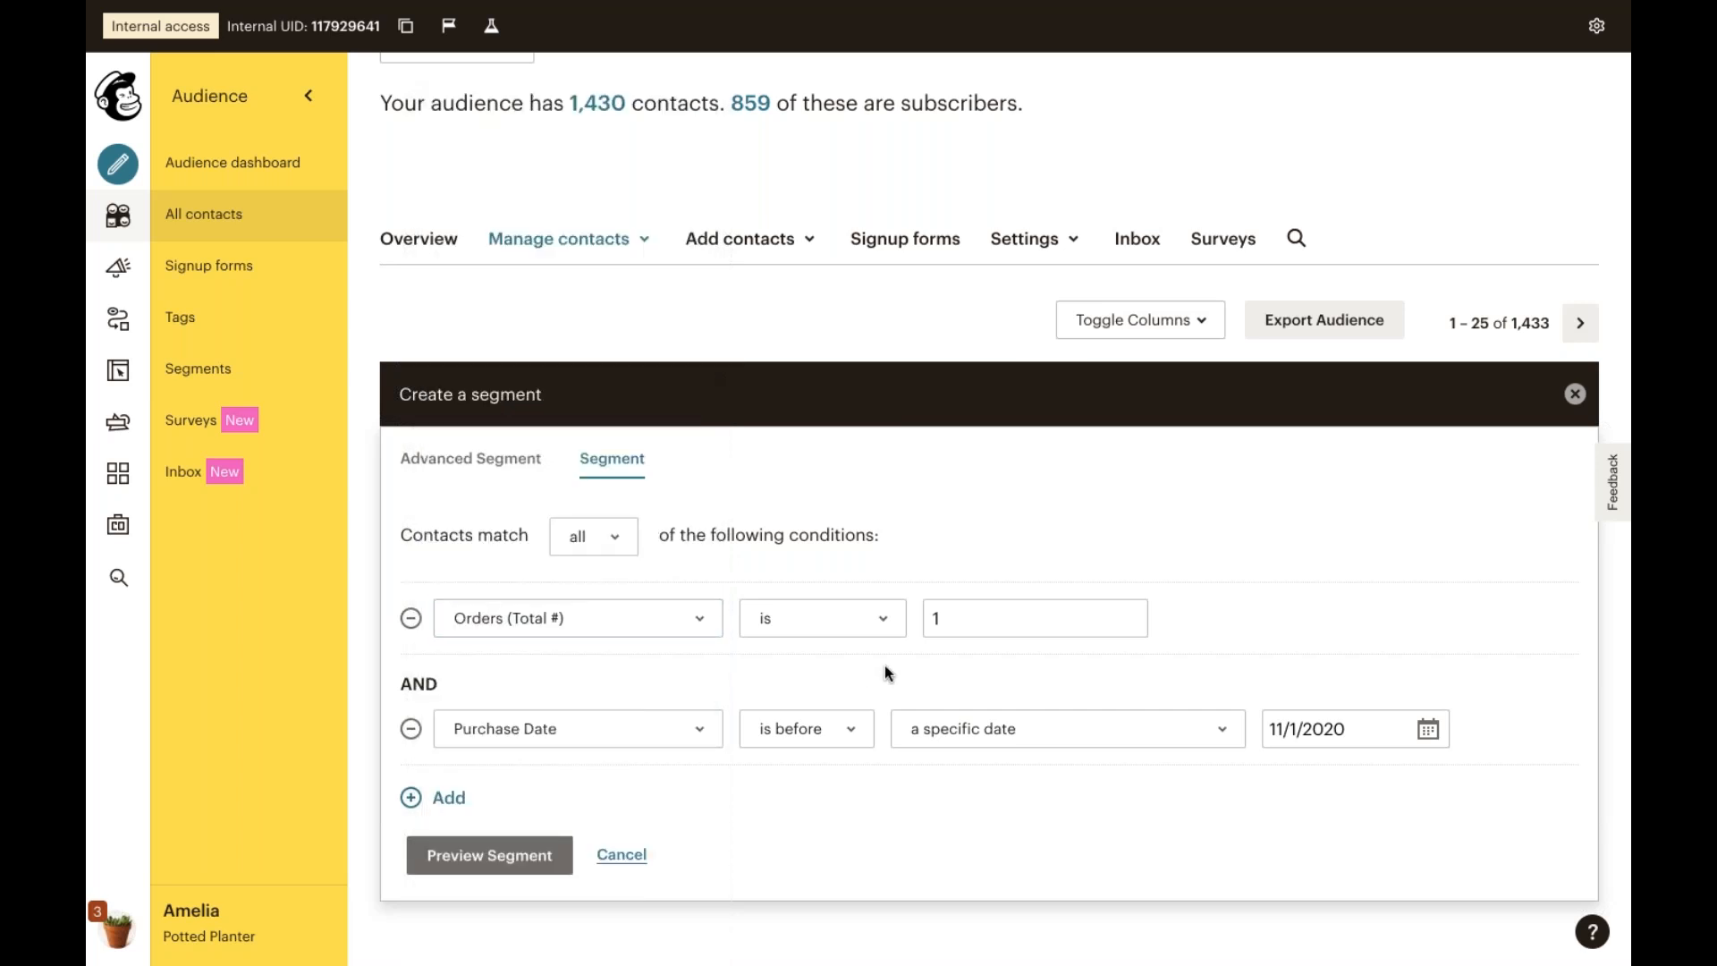
{"action": "left_click", "coordinate": [693, 625]}
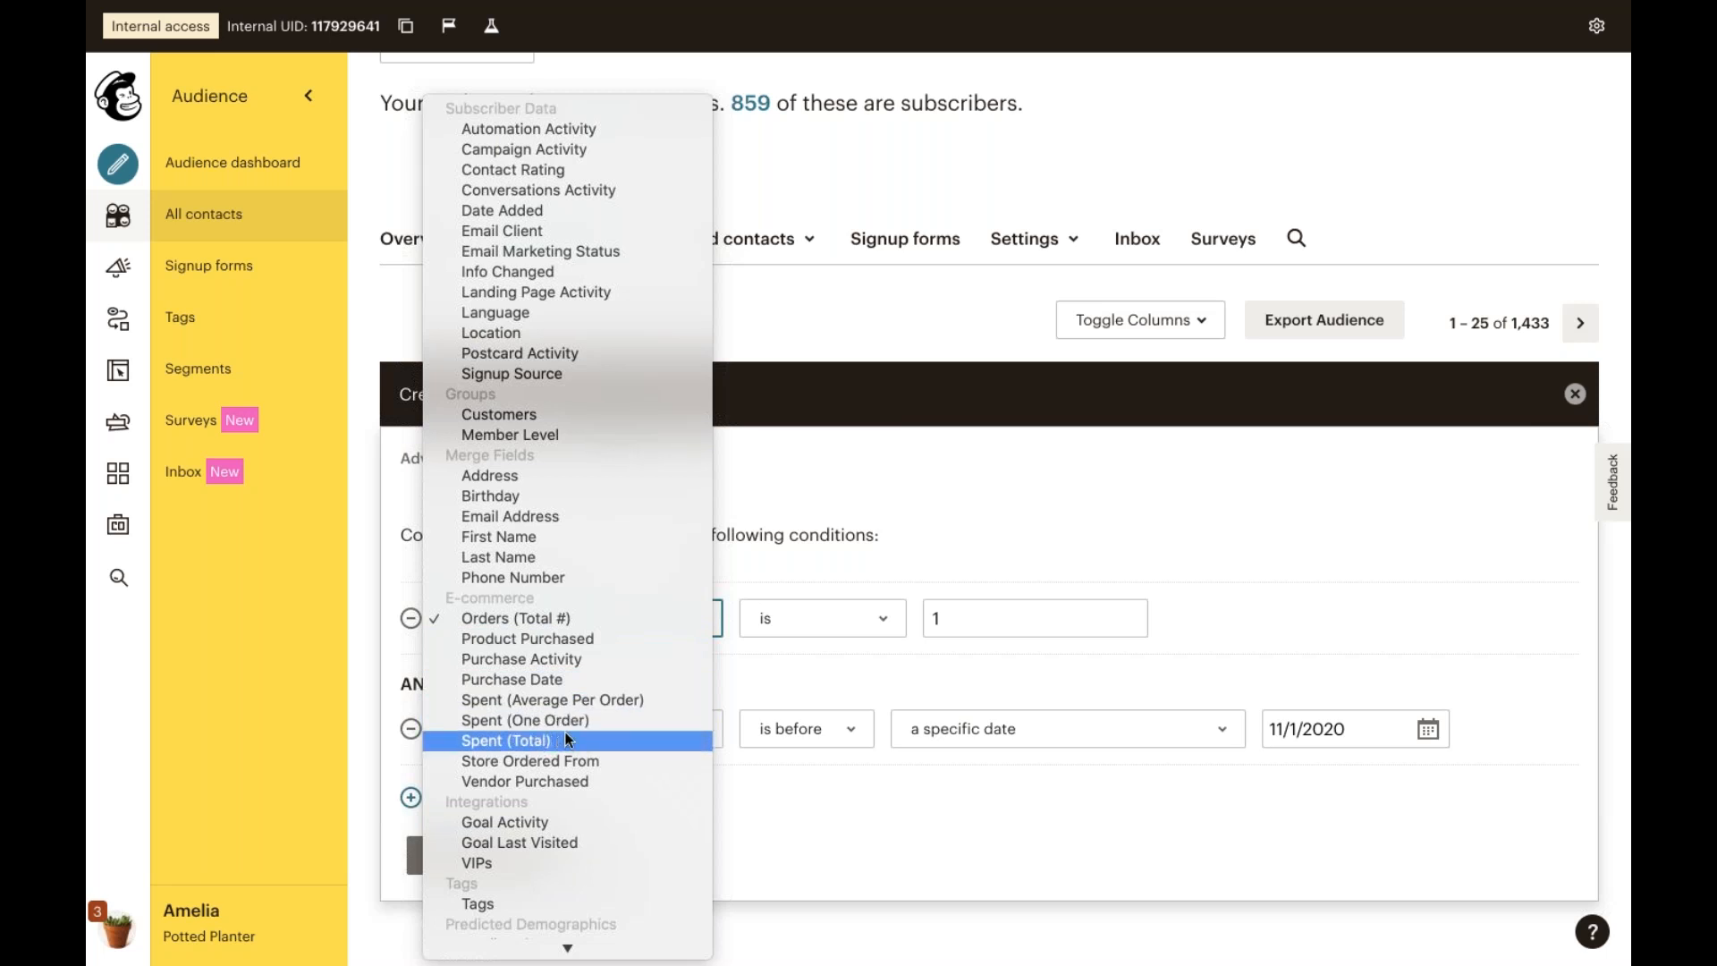
{"action": "left_click", "coordinate": [964, 692]}
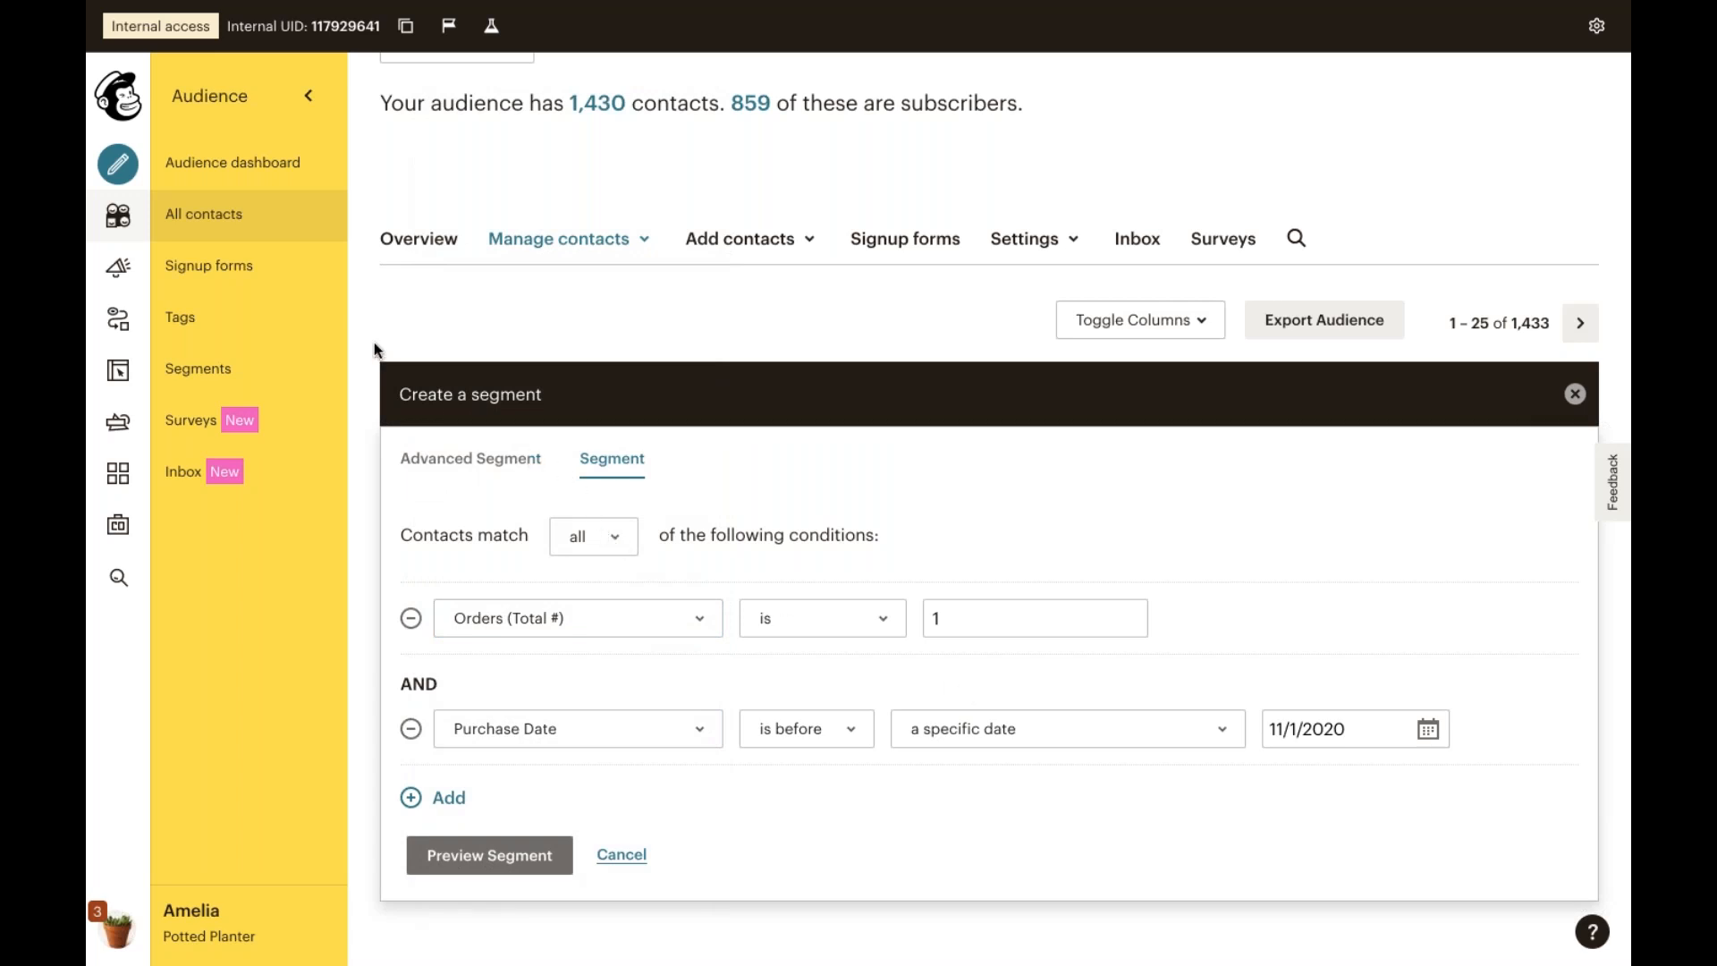
Step: Leave the current segment builder, return to the Segments page and start creating another segment
{"action": "left_click", "coordinate": [258, 362]}
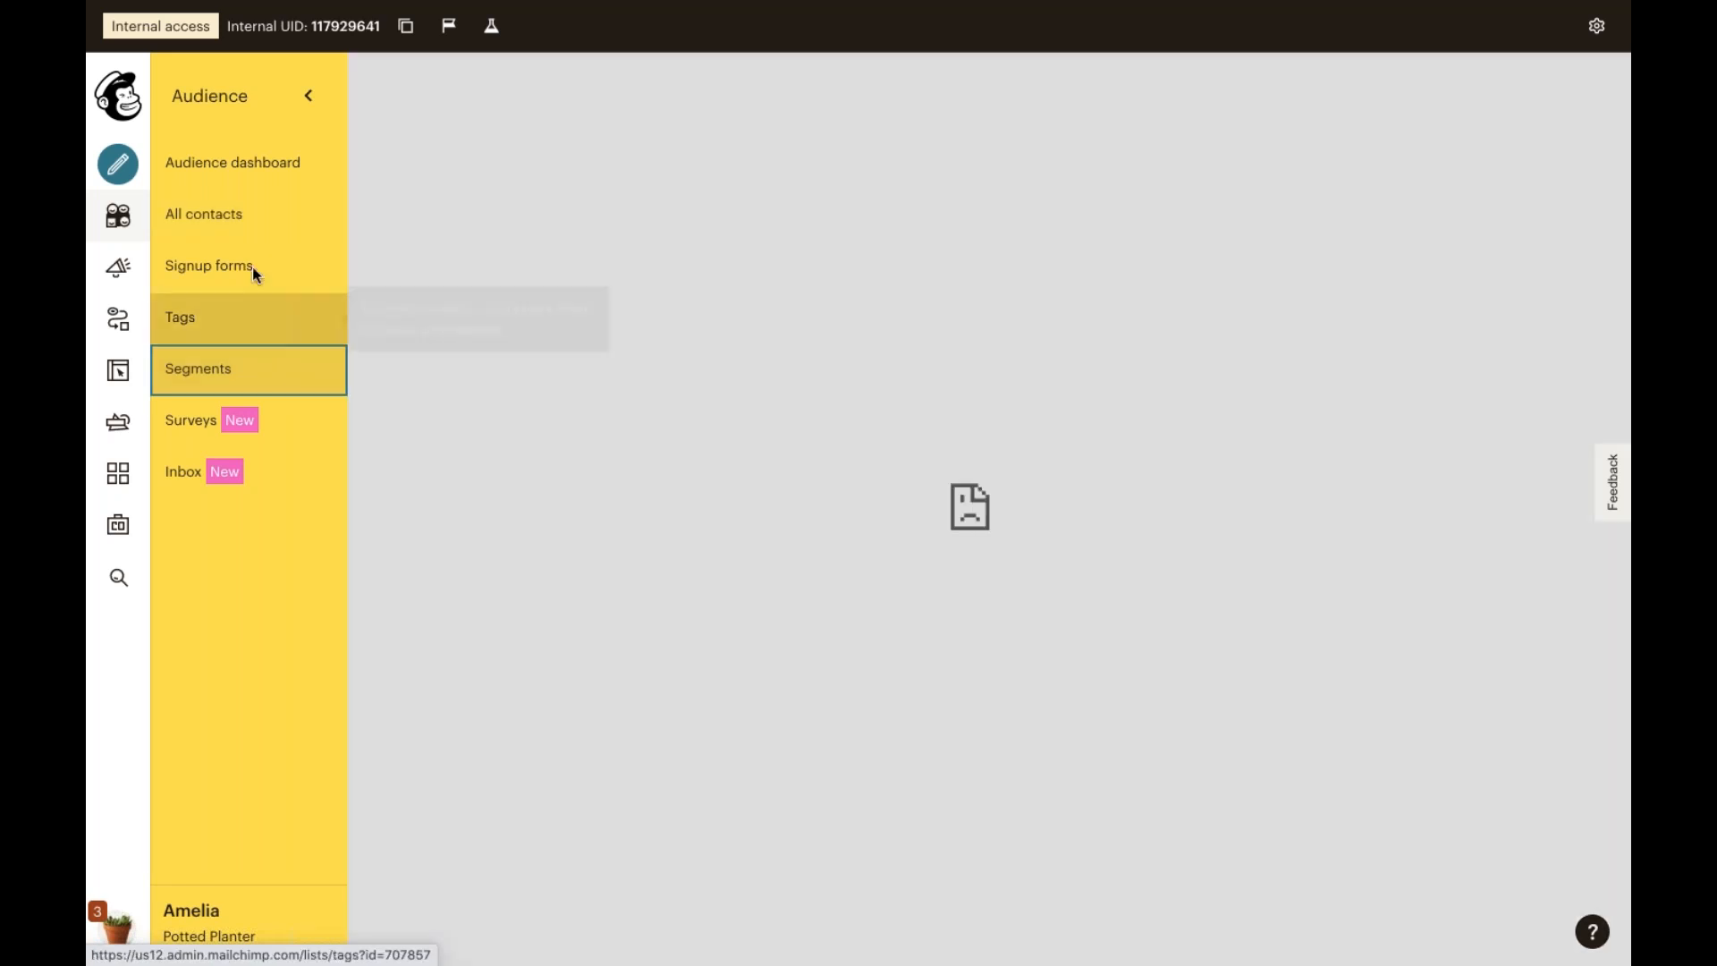
{"action": "left_click", "coordinate": [255, 168]}
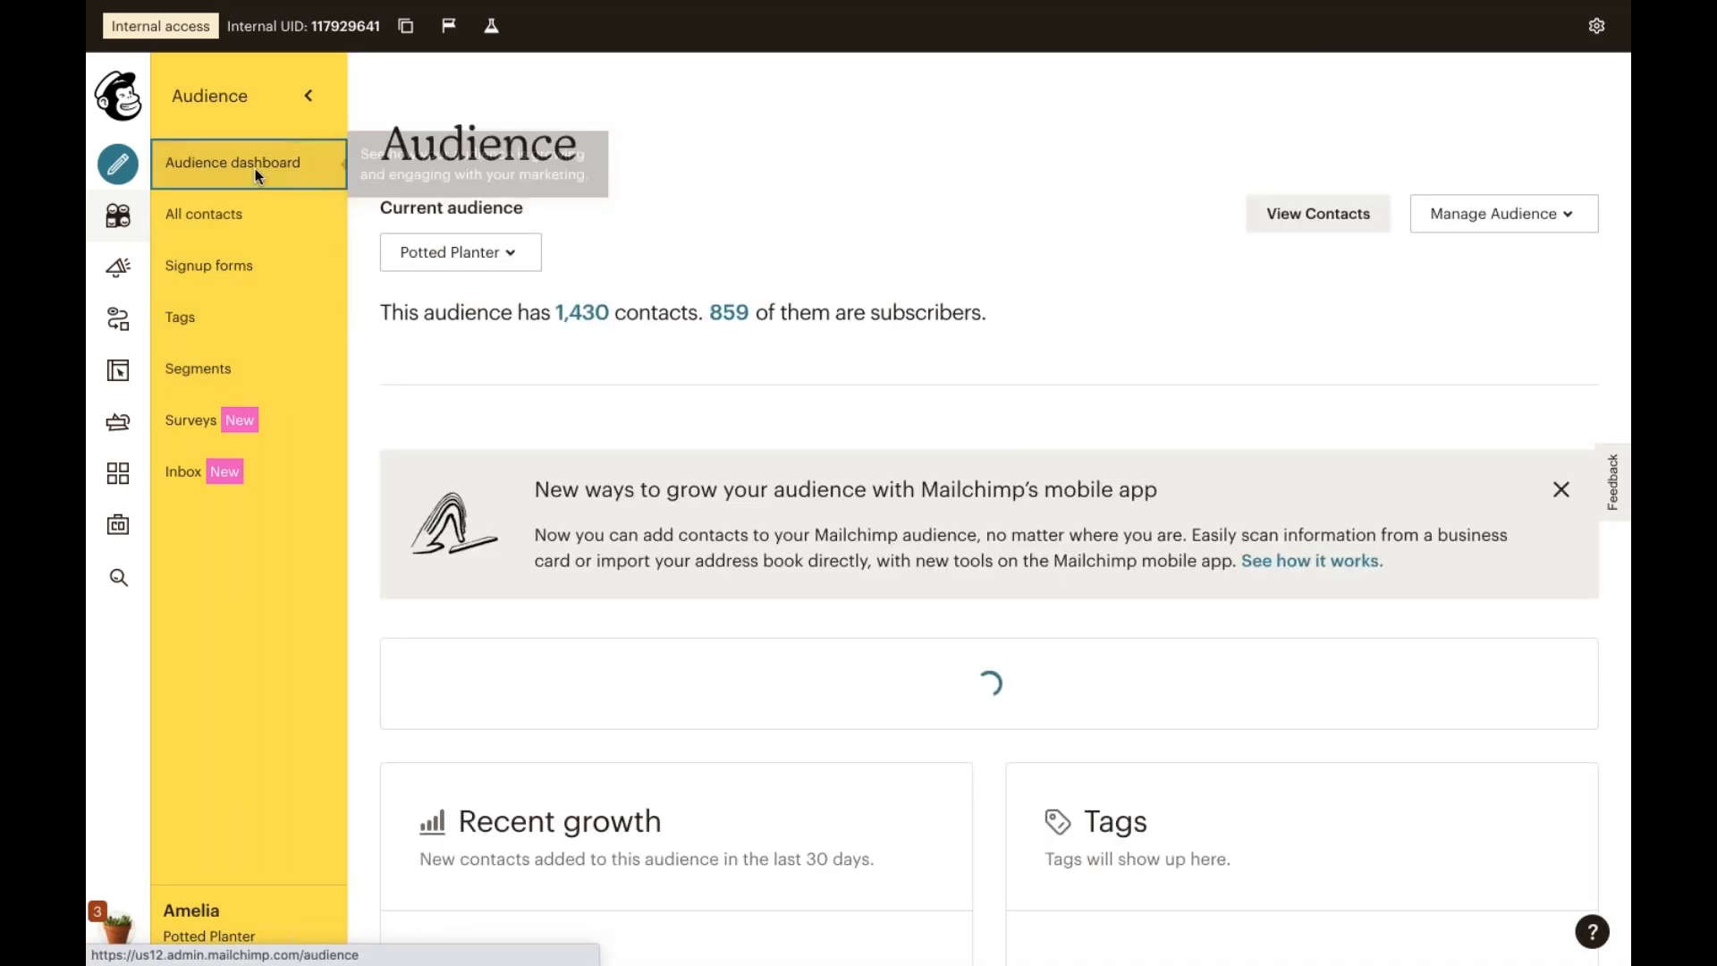
{"action": "left_click", "coordinate": [256, 364]}
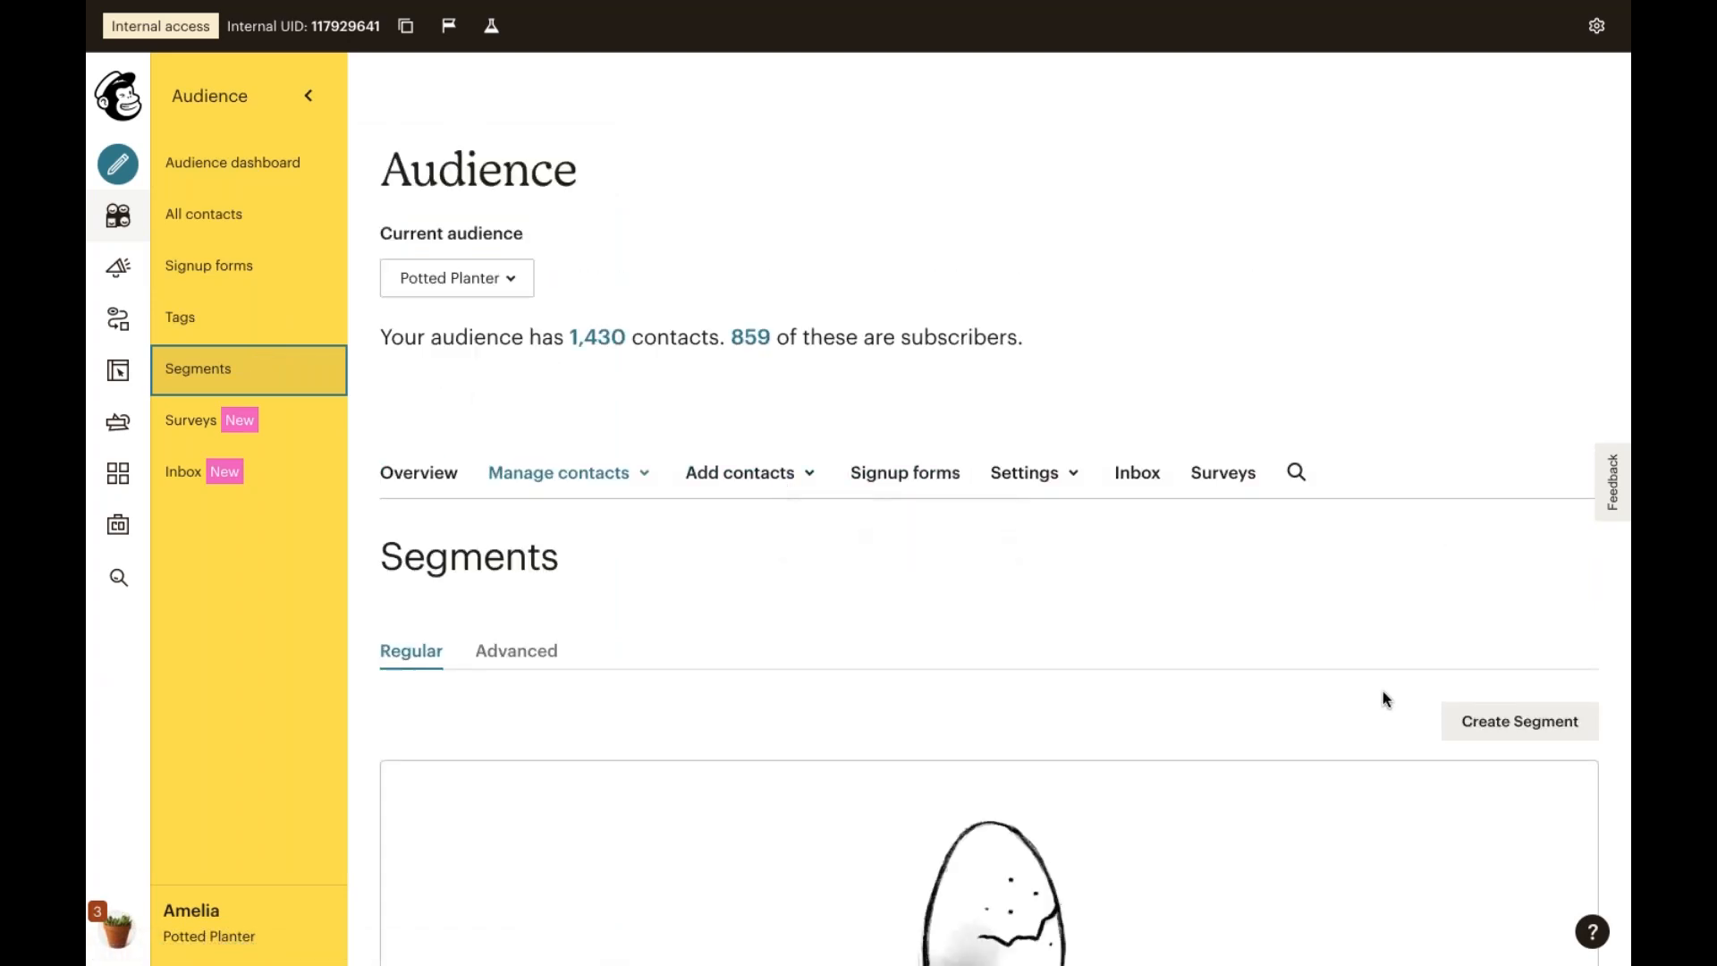
{"action": "left_click", "coordinate": [1517, 711]}
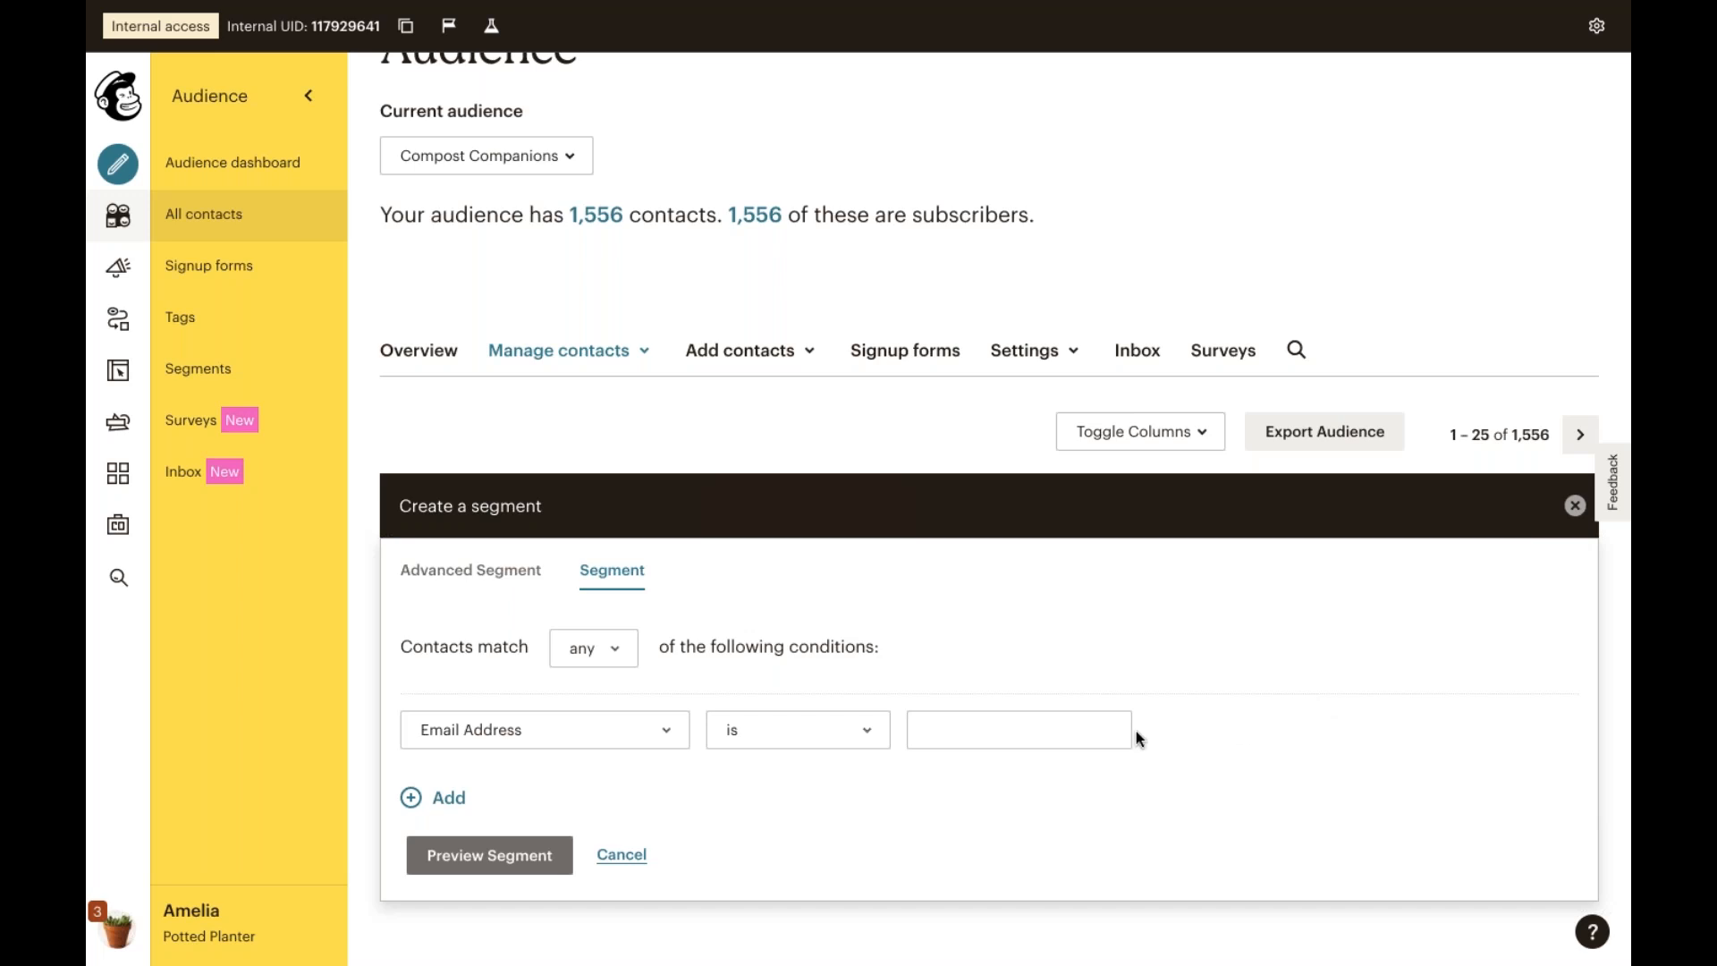
Step: Try a Campaign Activity condition with opened and Any of the Last 5 Campaigns, and check the campaign choices for the Compost Companions audience
{"action": "left_click", "coordinate": [607, 642]}
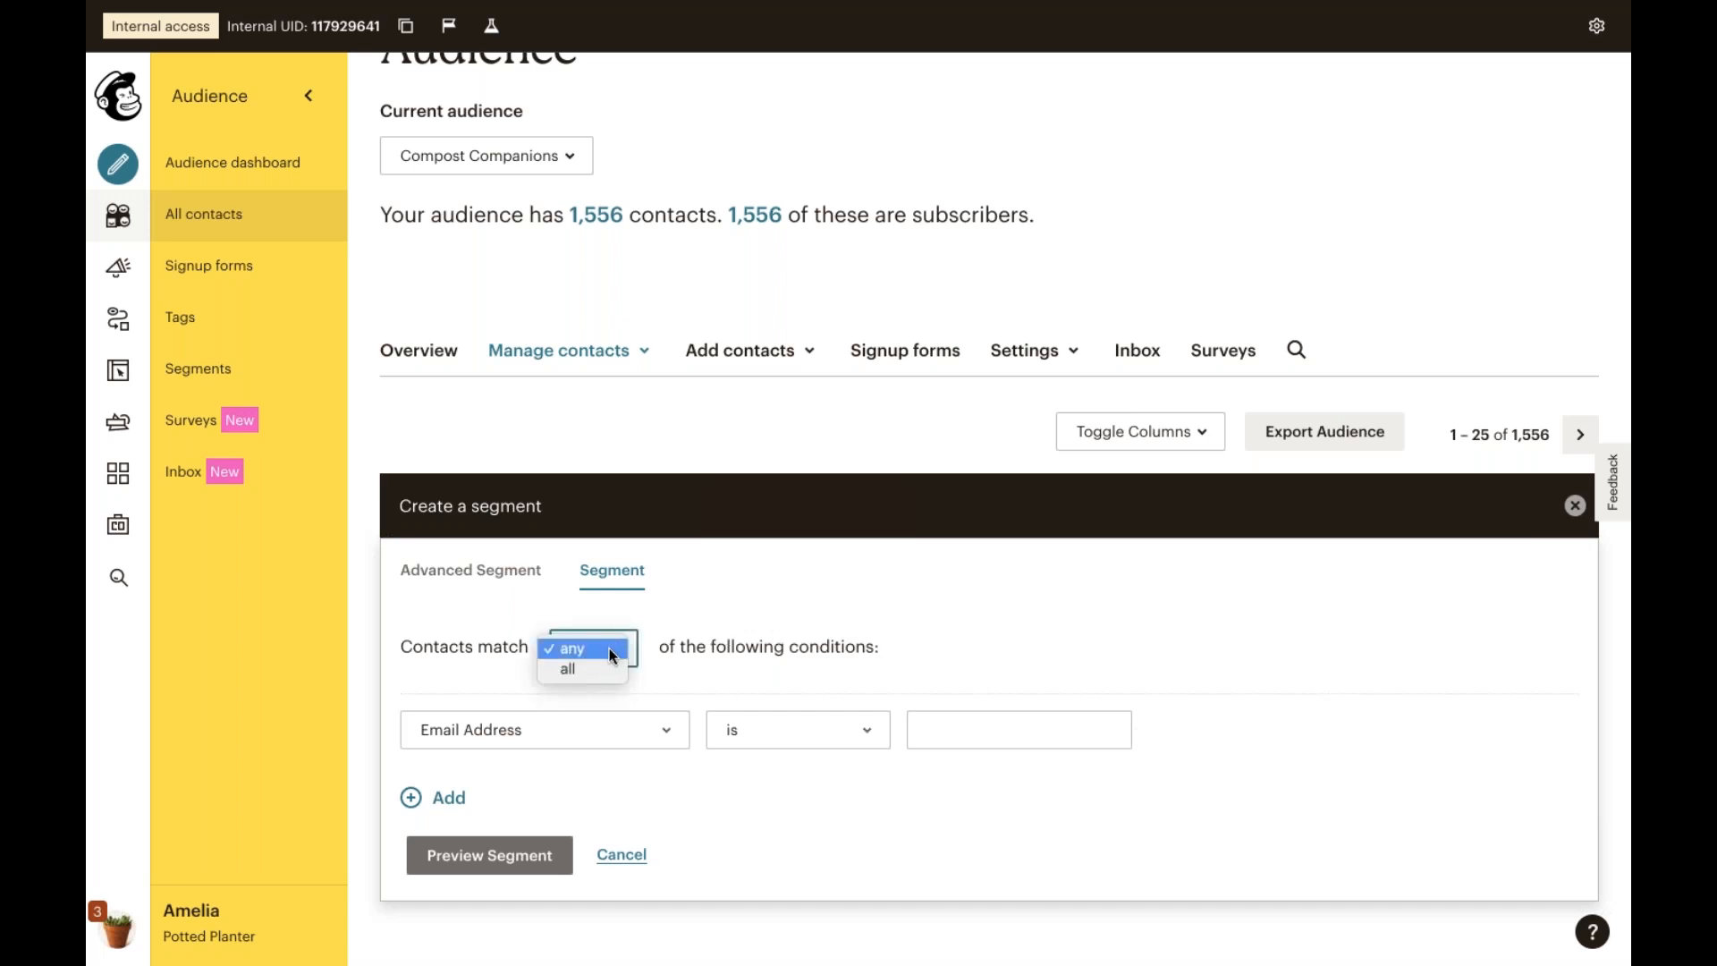
{"action": "left_click", "coordinate": [730, 629]}
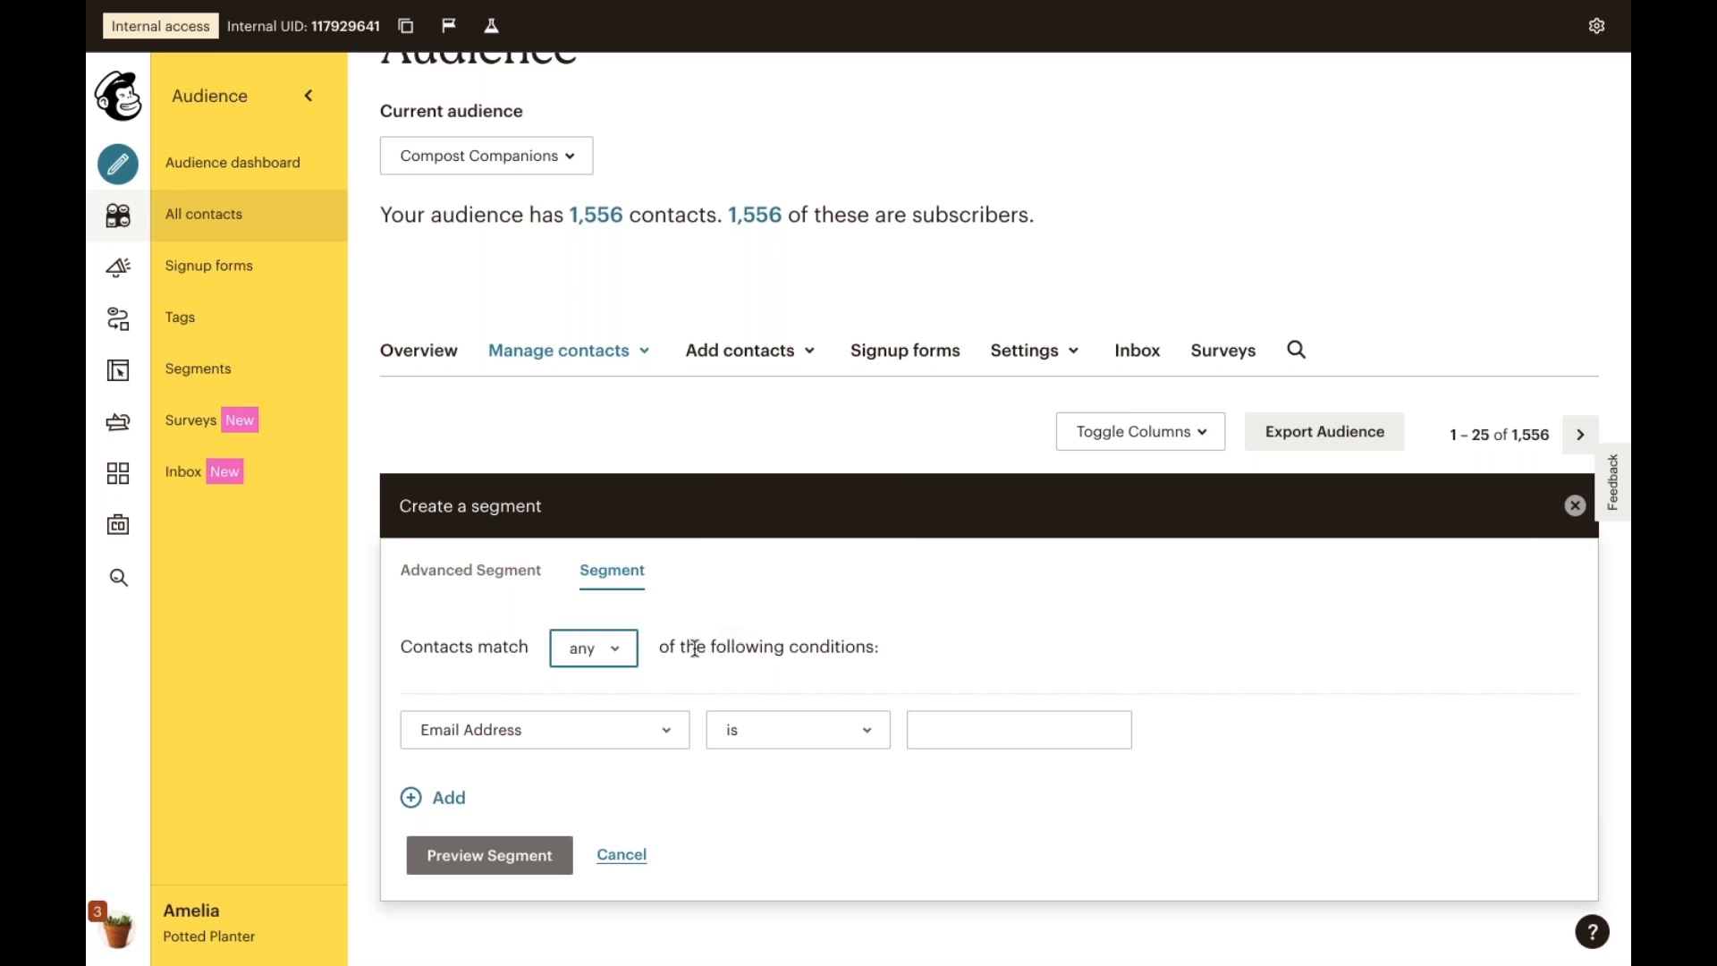
{"action": "left_click", "coordinate": [556, 716]}
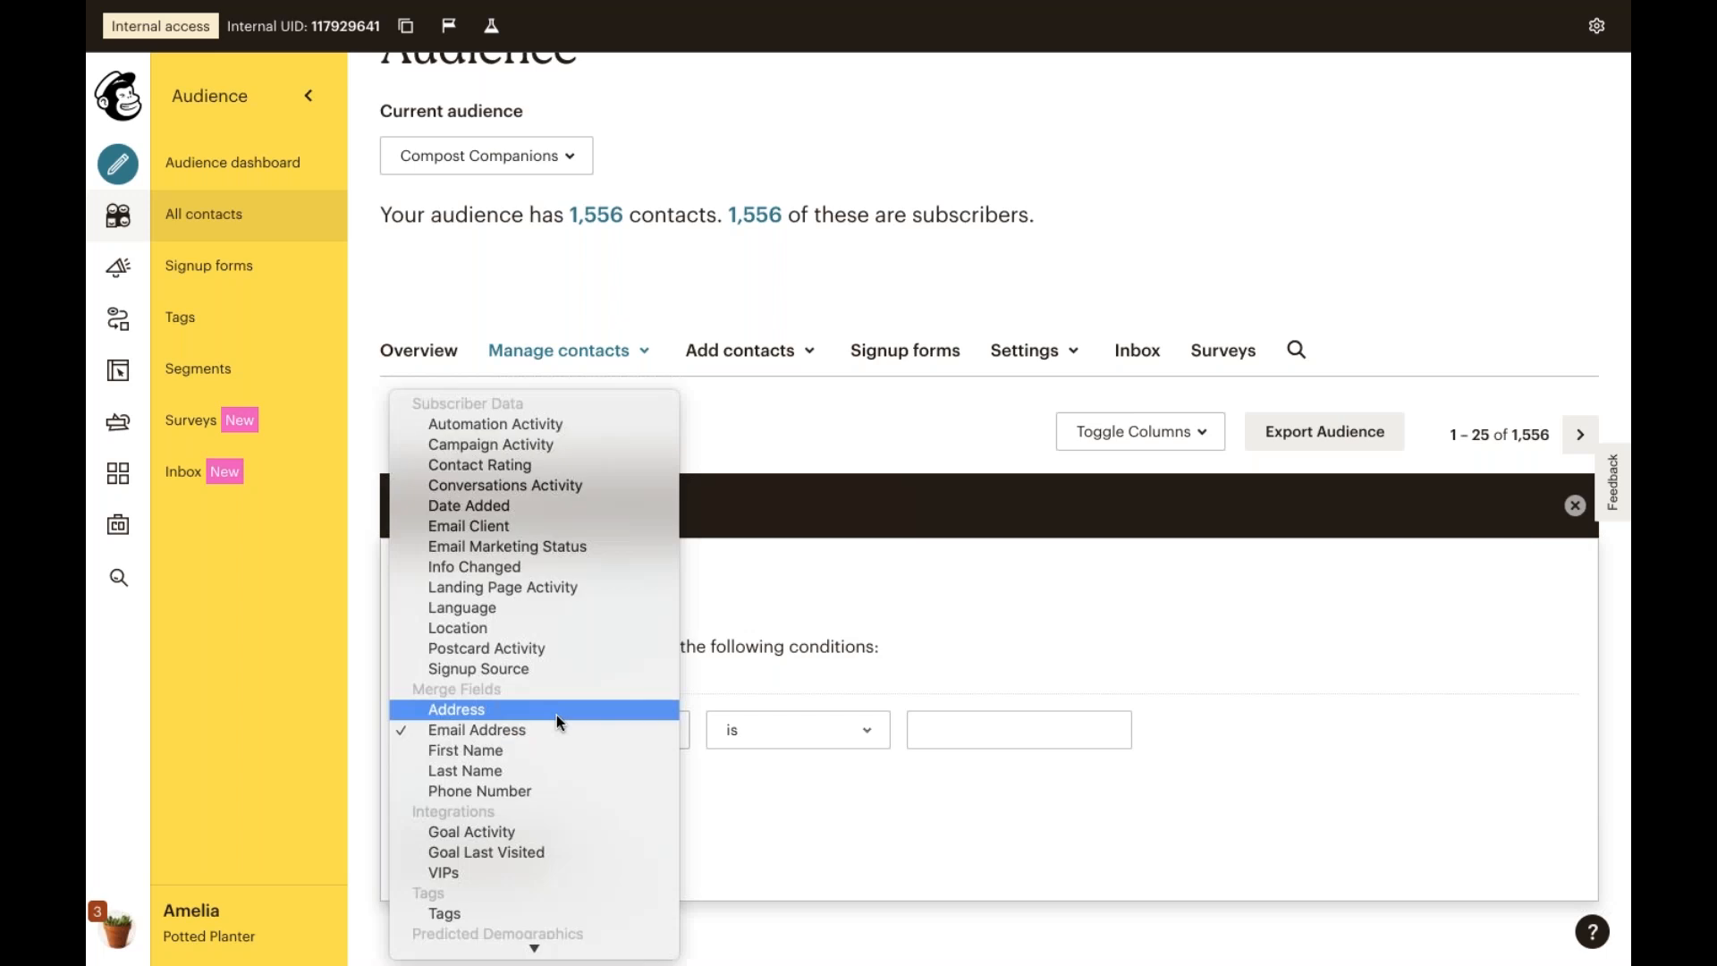
{"action": "left_click", "coordinate": [554, 444]}
{"action": "left_click", "coordinate": [776, 732]}
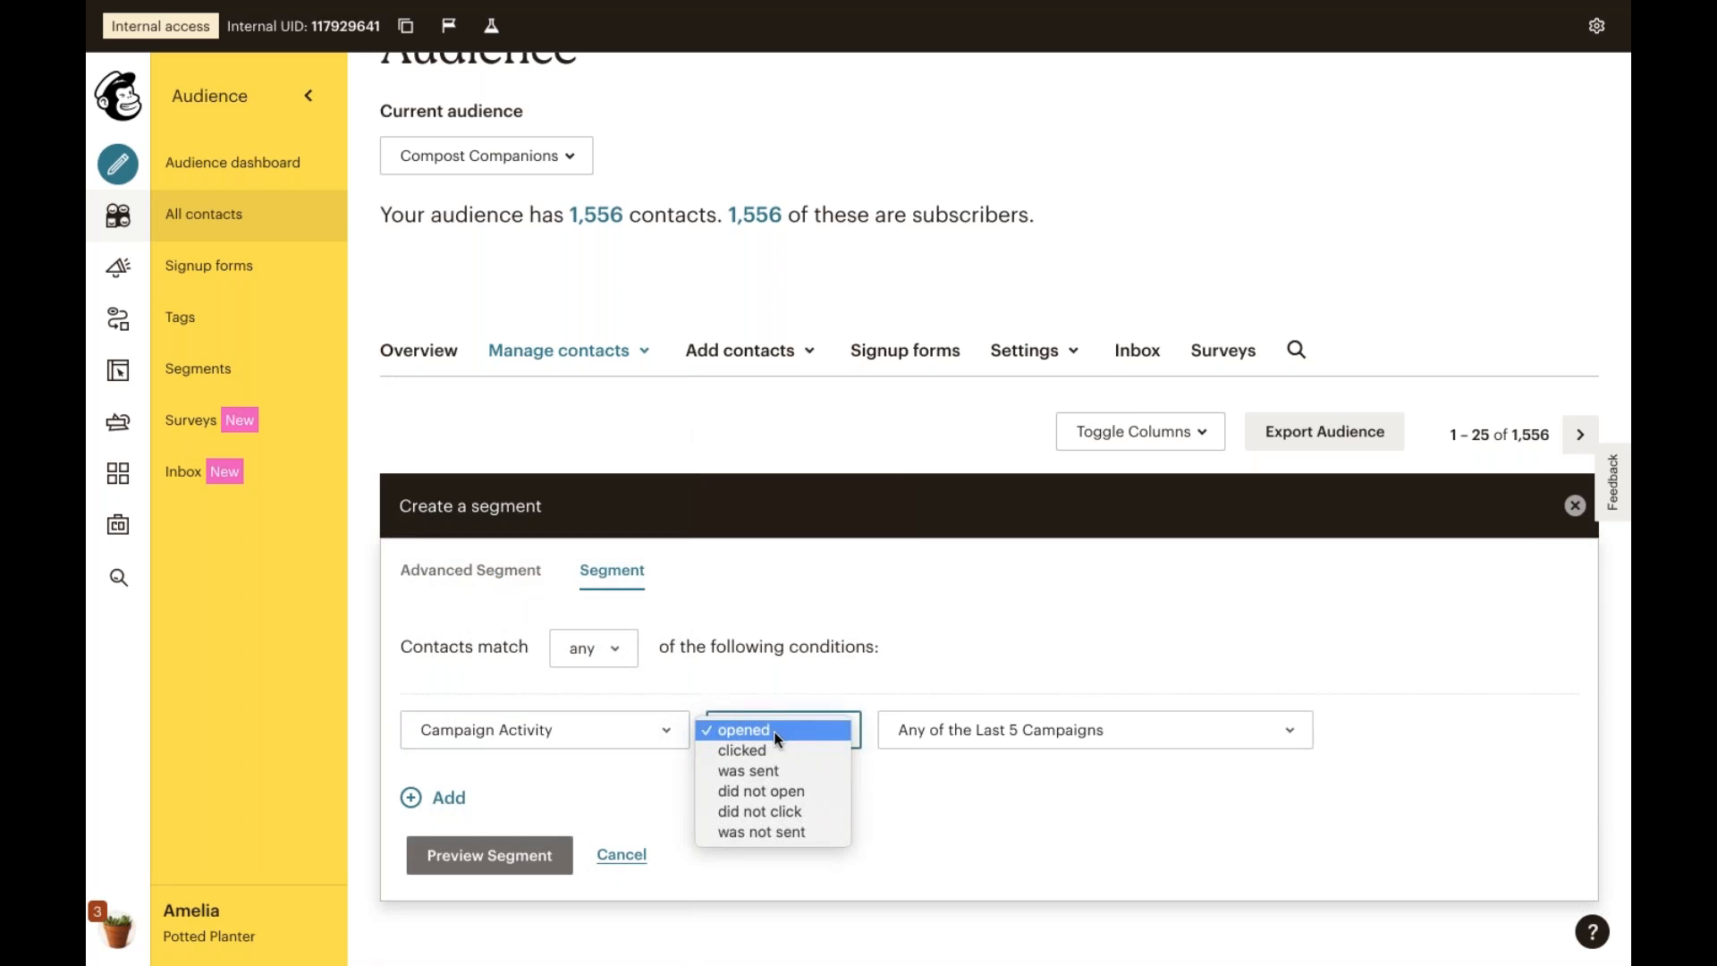
{"action": "left_click", "coordinate": [776, 731]}
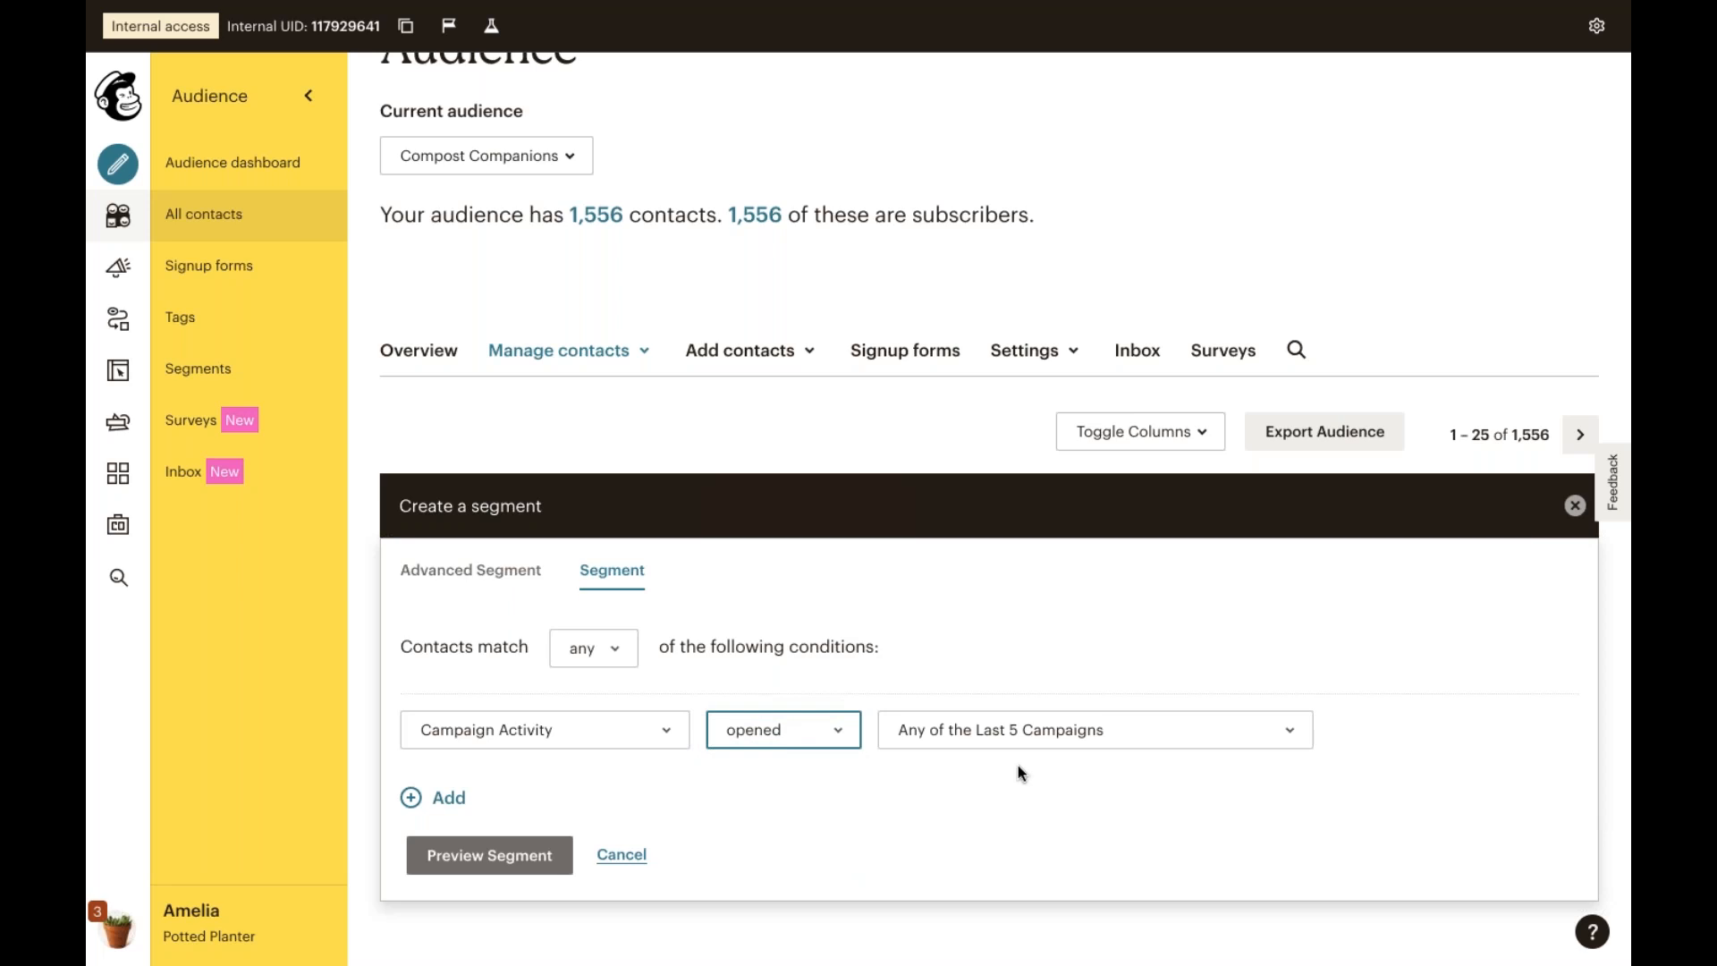
{"action": "left_click", "coordinate": [1012, 734]}
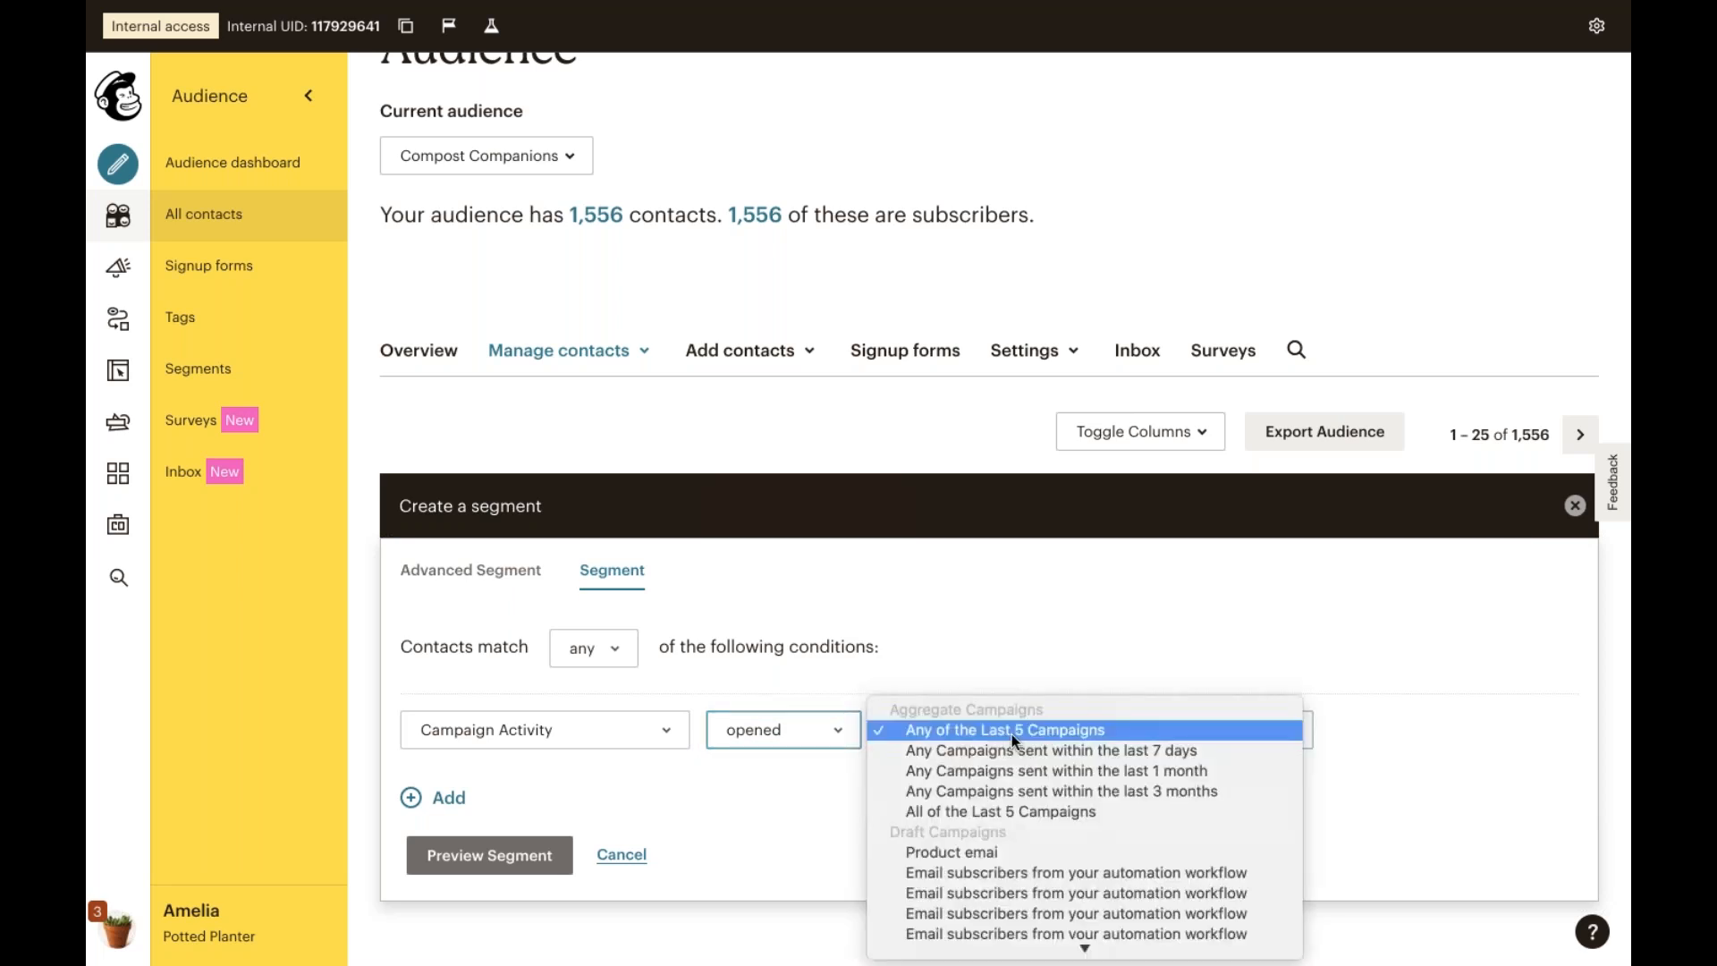
{"action": "left_click", "coordinate": [937, 678]}
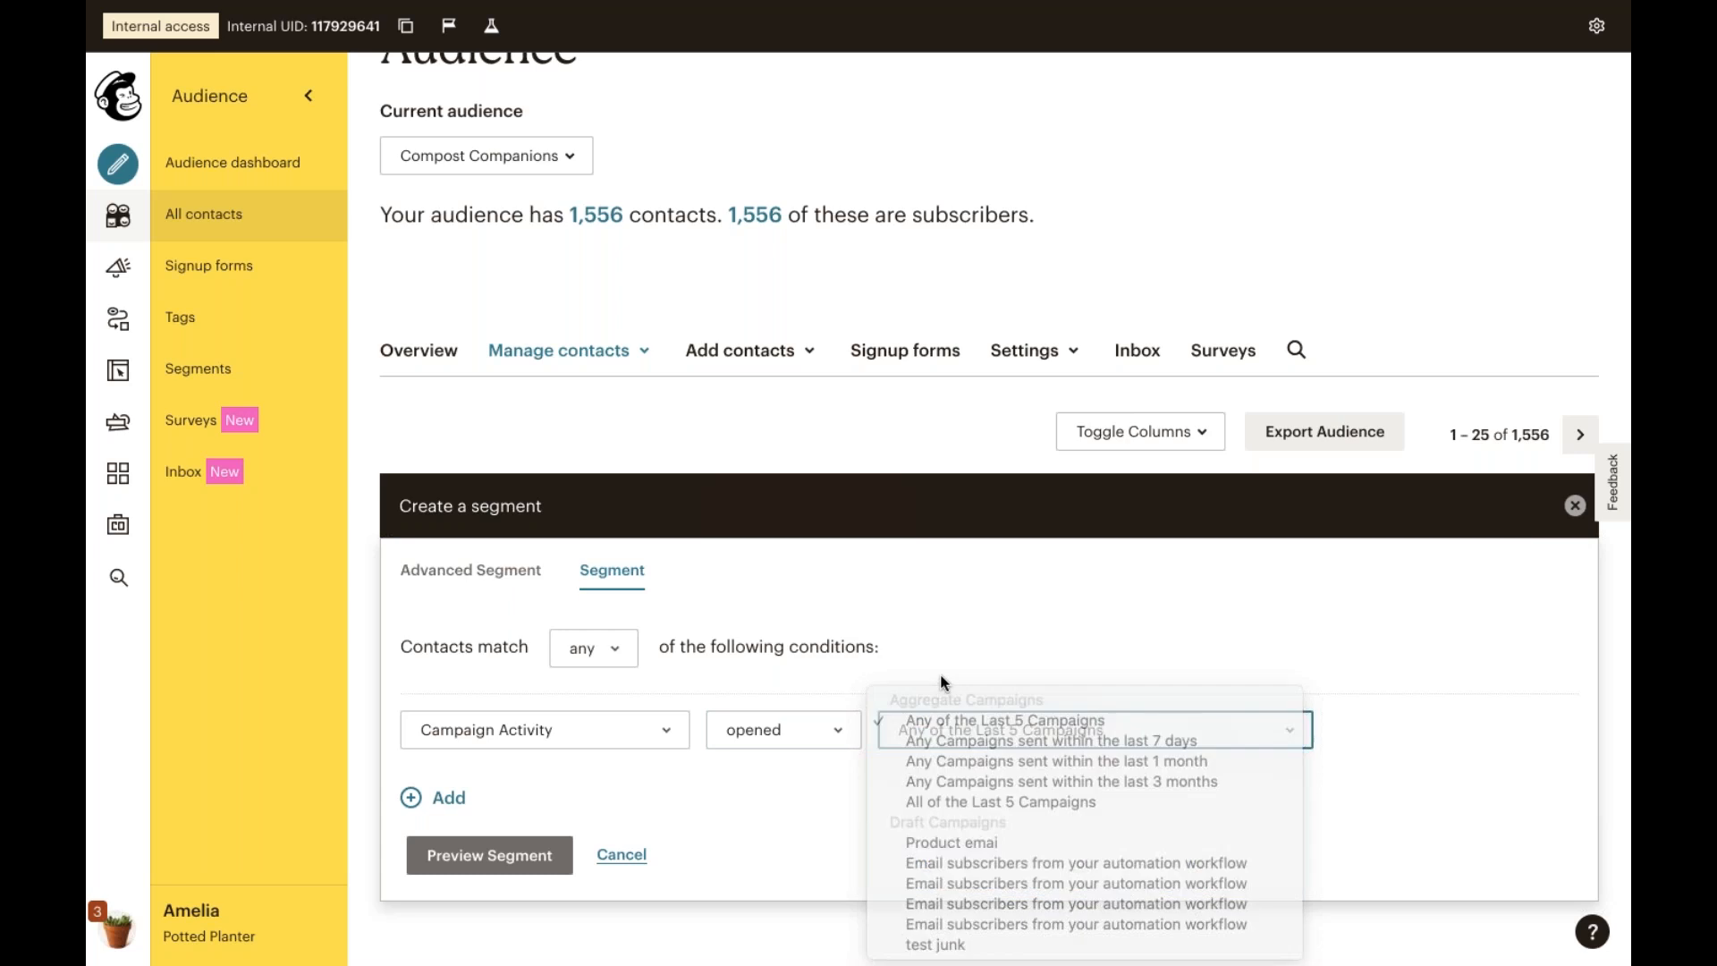
Step: Switch the current audience to Potted Planter and start creating a new segment from its Segments page
{"action": "left_click", "coordinate": [537, 154]}
{"action": "left_click", "coordinate": [536, 279]}
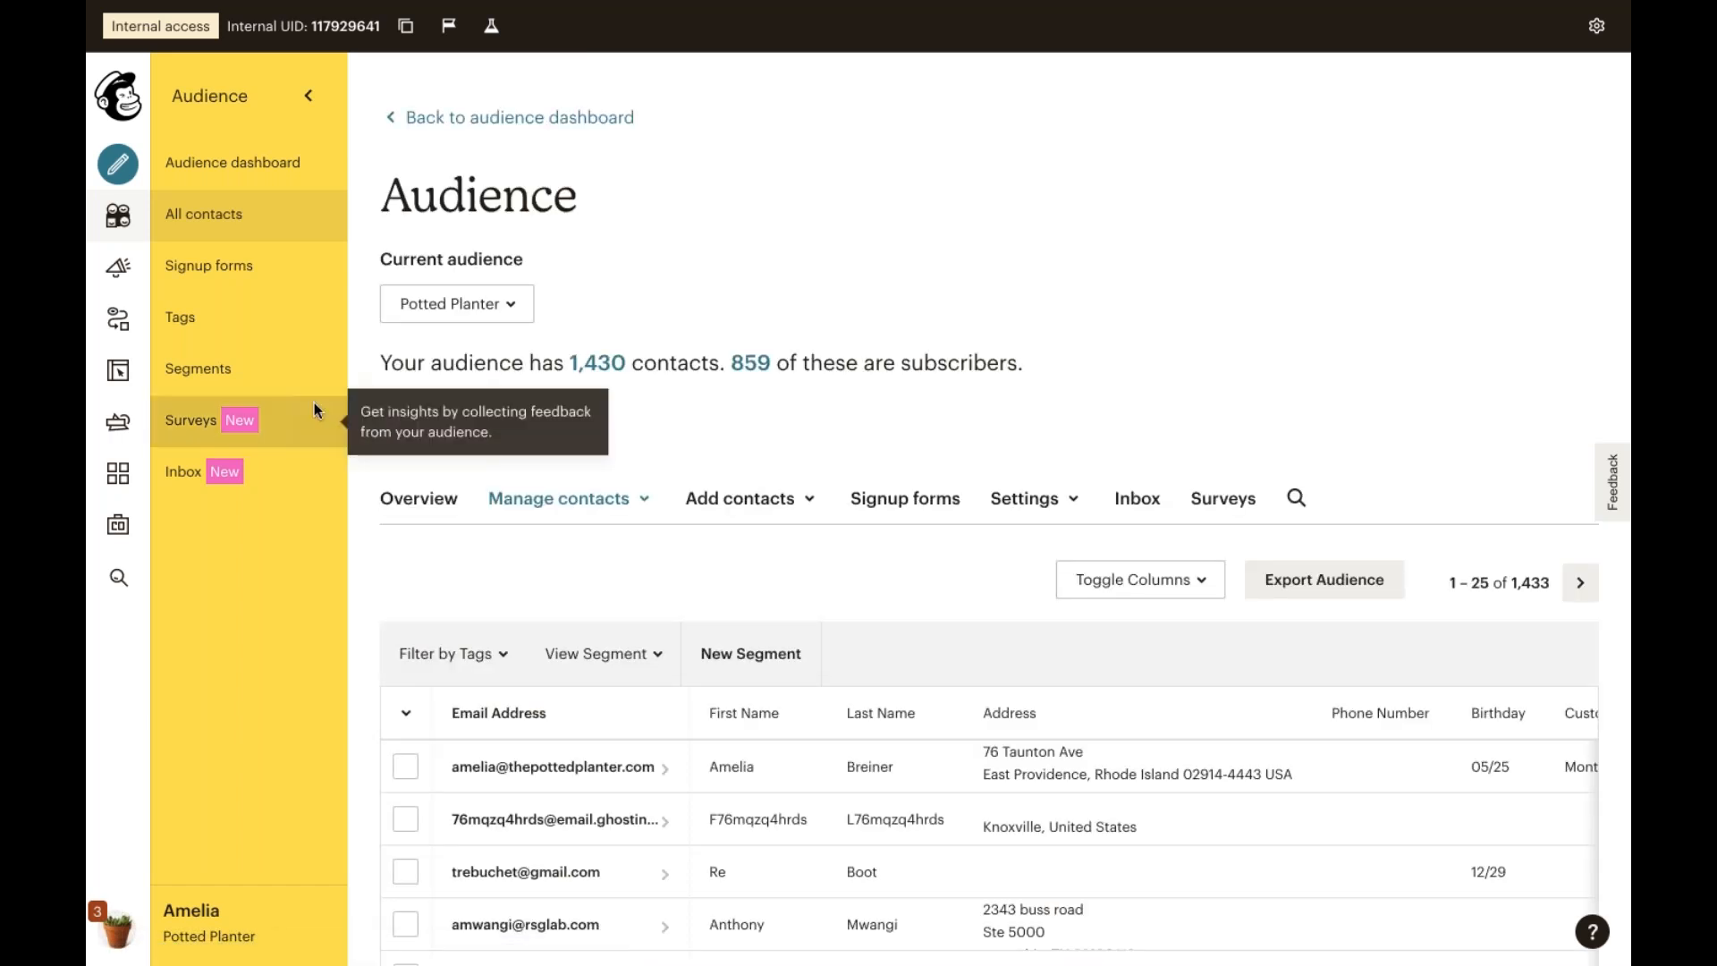
{"action": "left_click", "coordinate": [225, 372]}
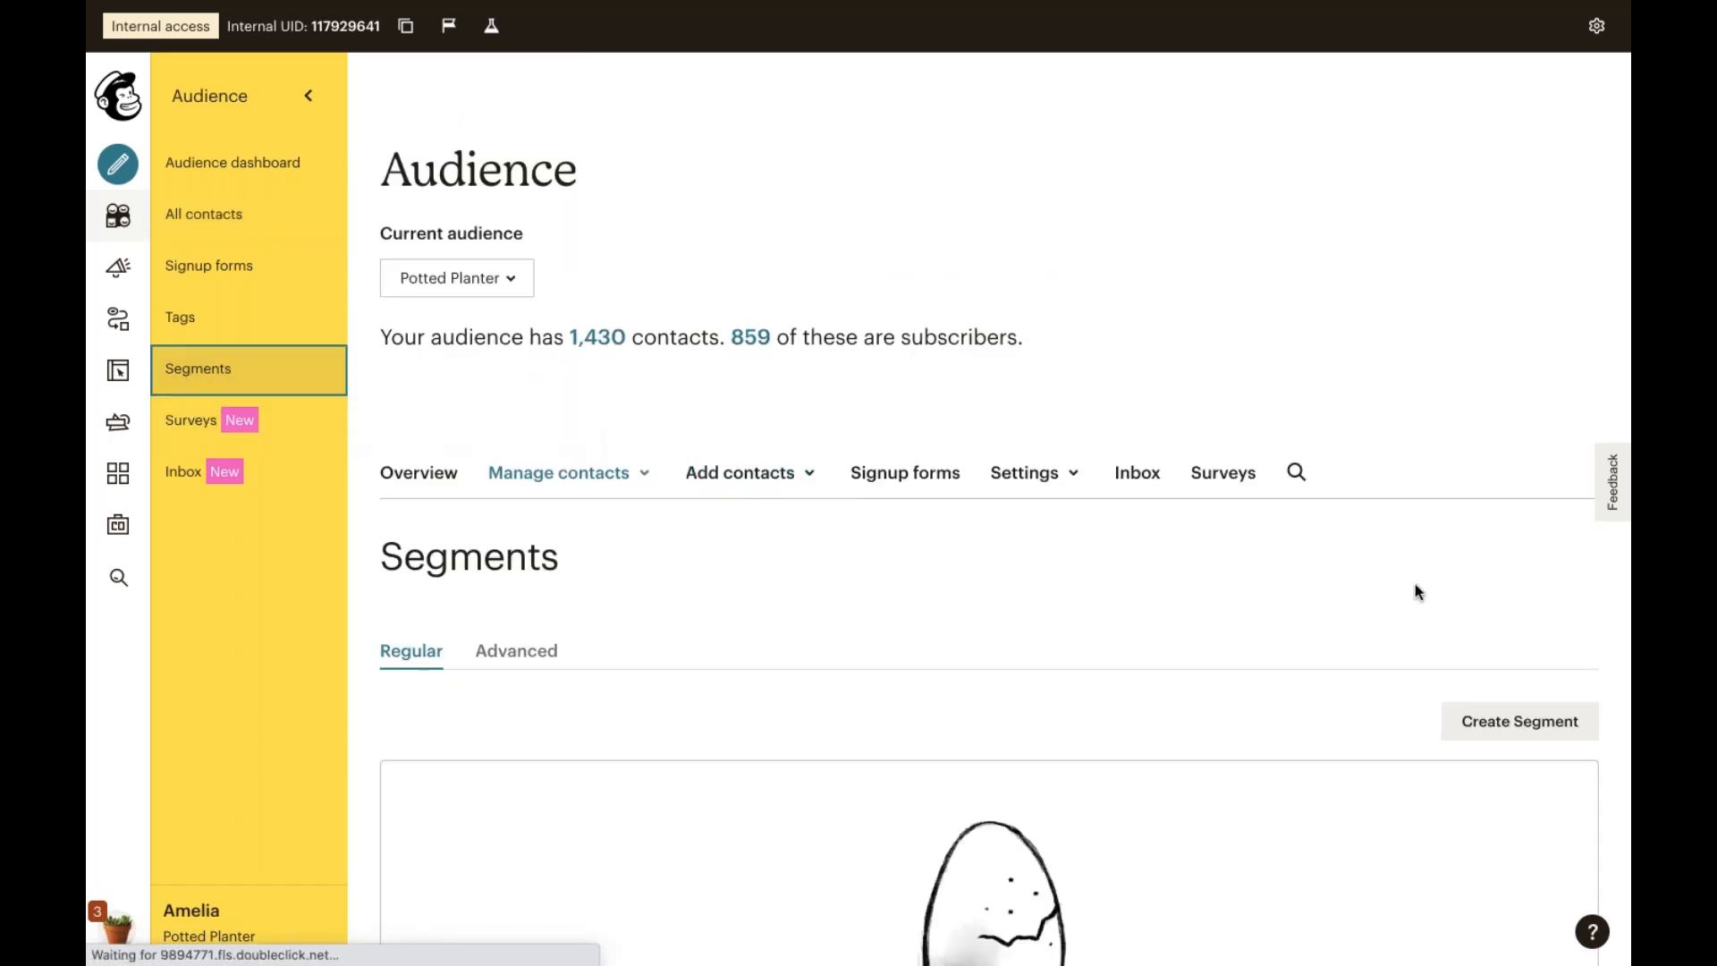
{"action": "left_click", "coordinate": [1501, 710]}
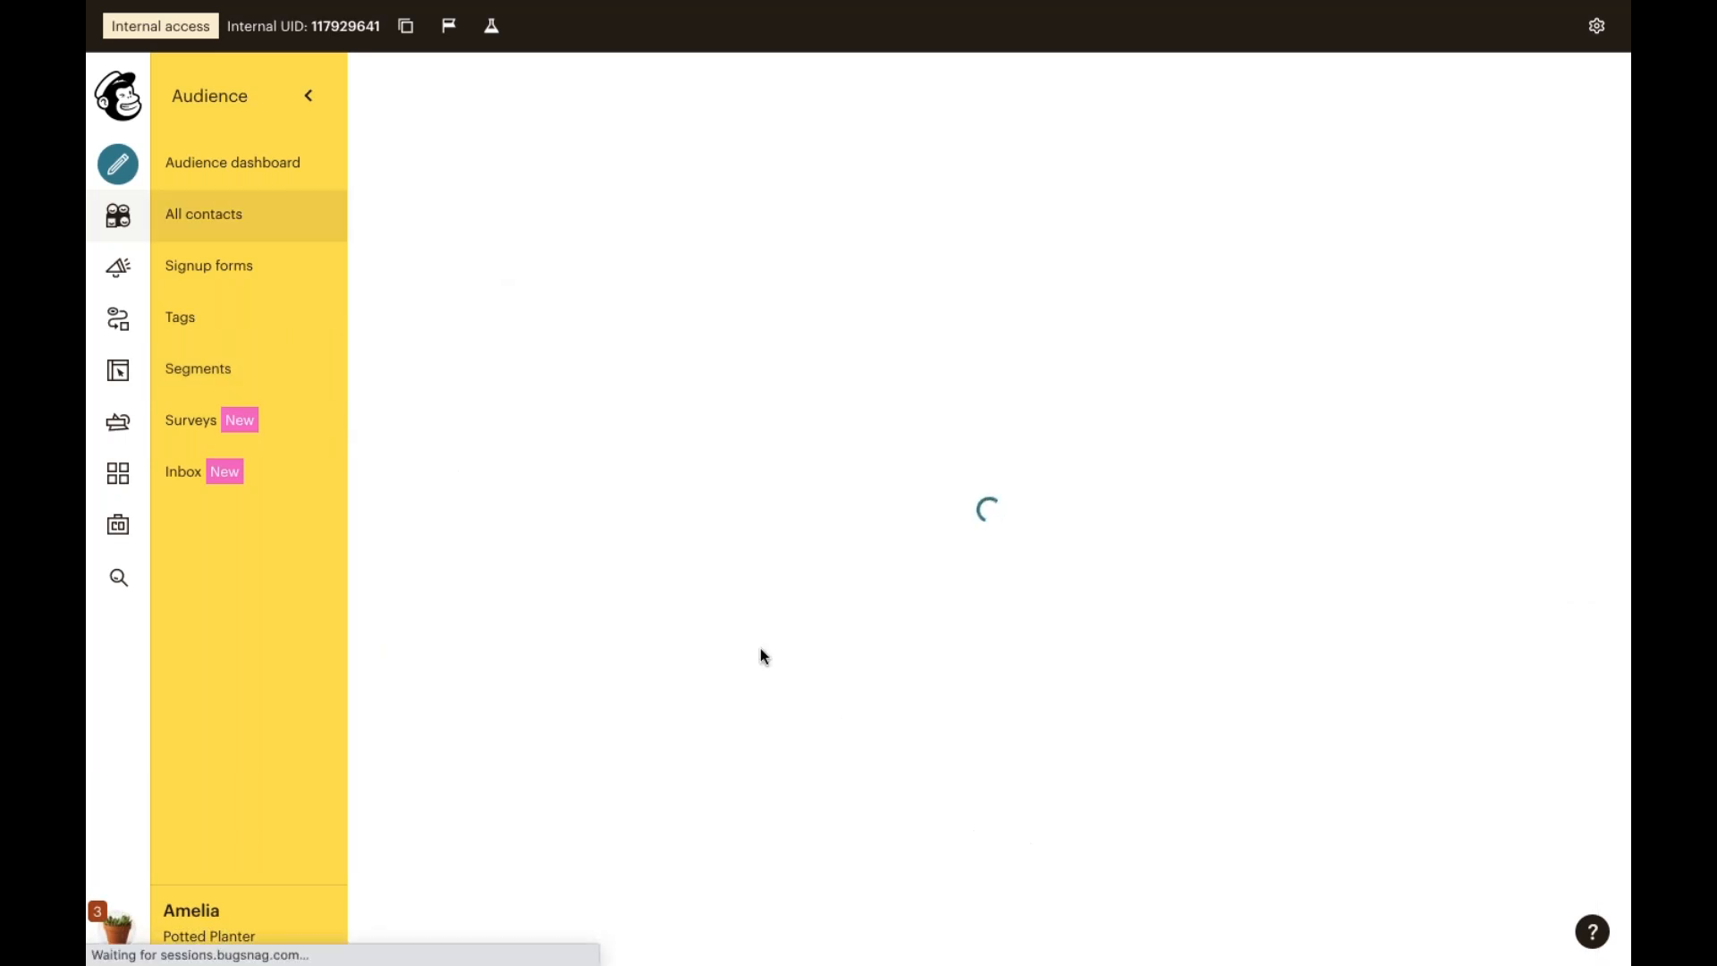
Step: Define the first condition as Campaign Activity, opened, for the campaign Atlanta Local Event Reminder - 09/29/2020
{"action": "left_click", "coordinate": [568, 867]}
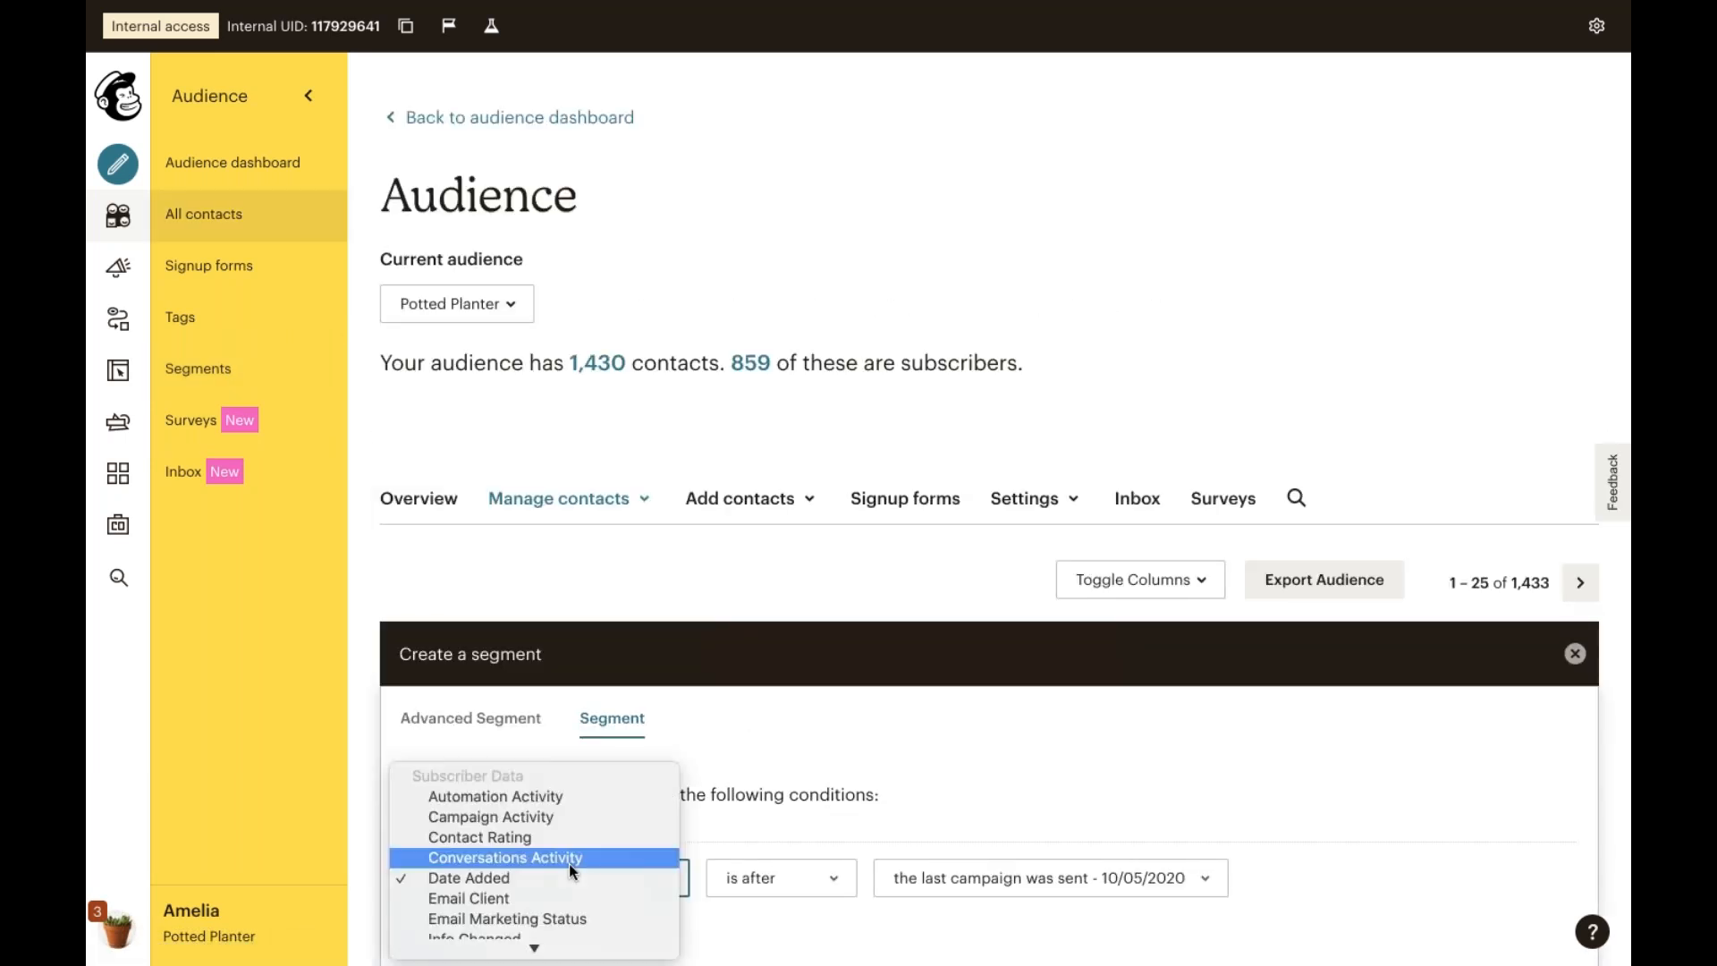
{"action": "left_click", "coordinate": [556, 817]}
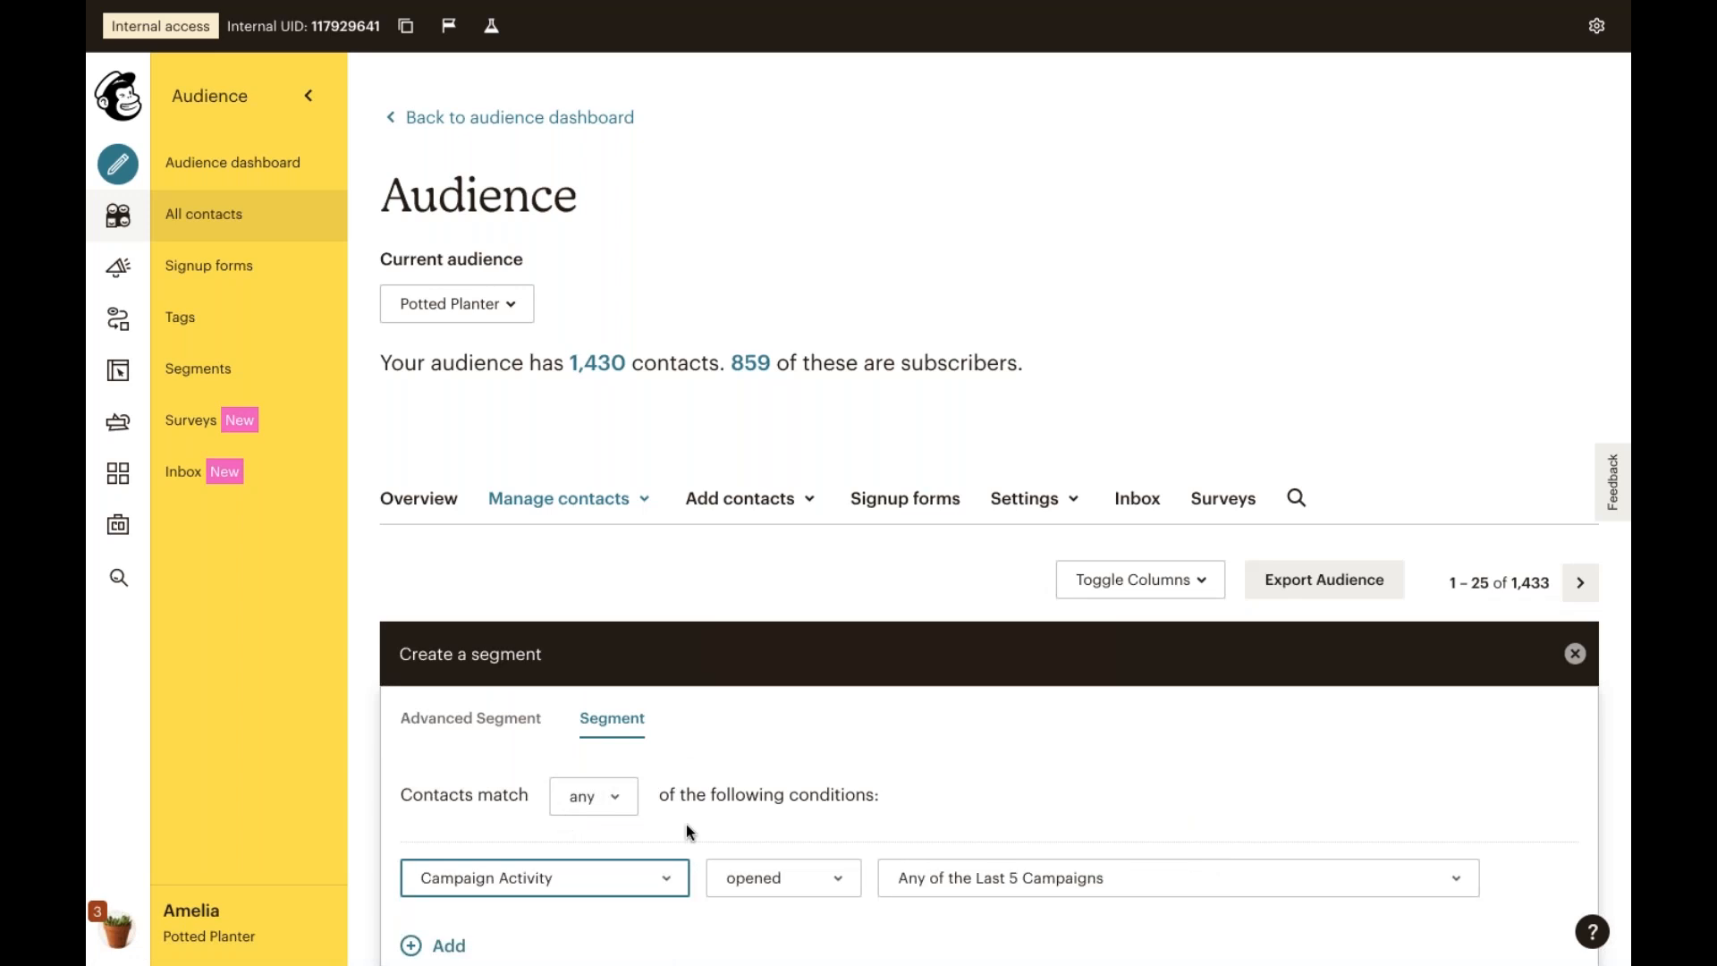
{"action": "scroll", "coordinate": [685, 824], "scroll_direction": "down", "scroll_amount": 1}
{"action": "scroll", "coordinate": [685, 827], "scroll_direction": "down", "scroll_amount": 1}
{"action": "left_click", "coordinate": [912, 809]}
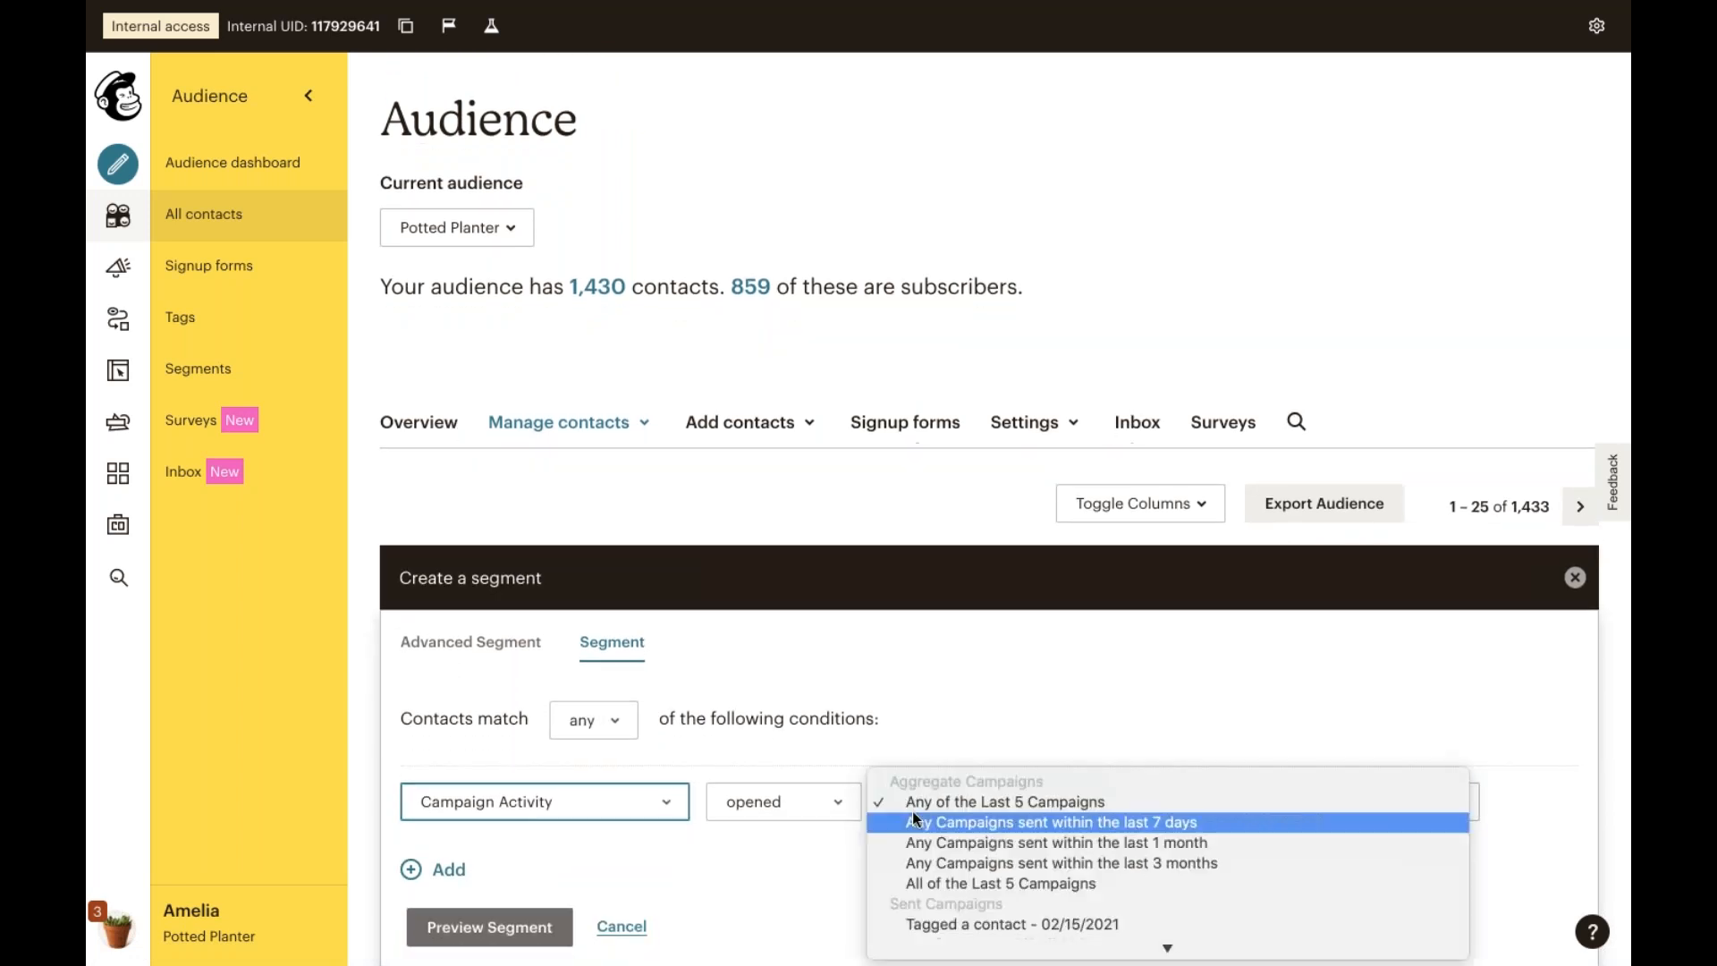
{"action": "scroll", "coordinate": [918, 840], "scroll_direction": "down", "scroll_amount": 2}
{"action": "left_click", "coordinate": [984, 694]}
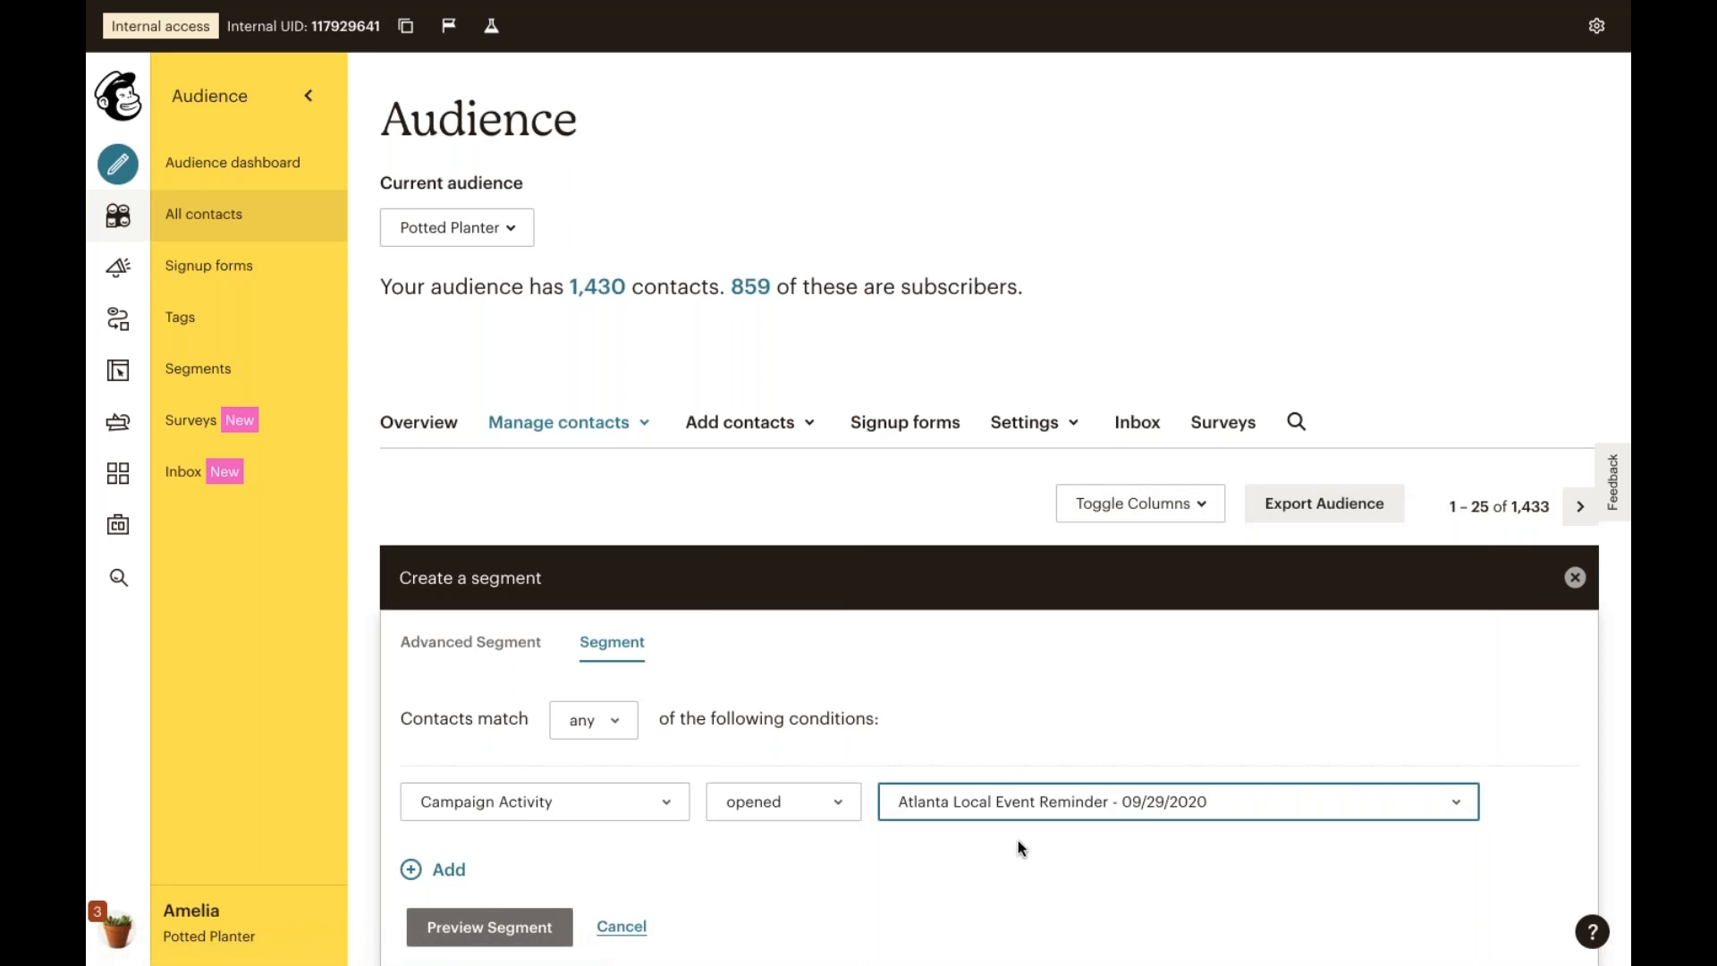
{"action": "left_click", "coordinate": [1013, 851]}
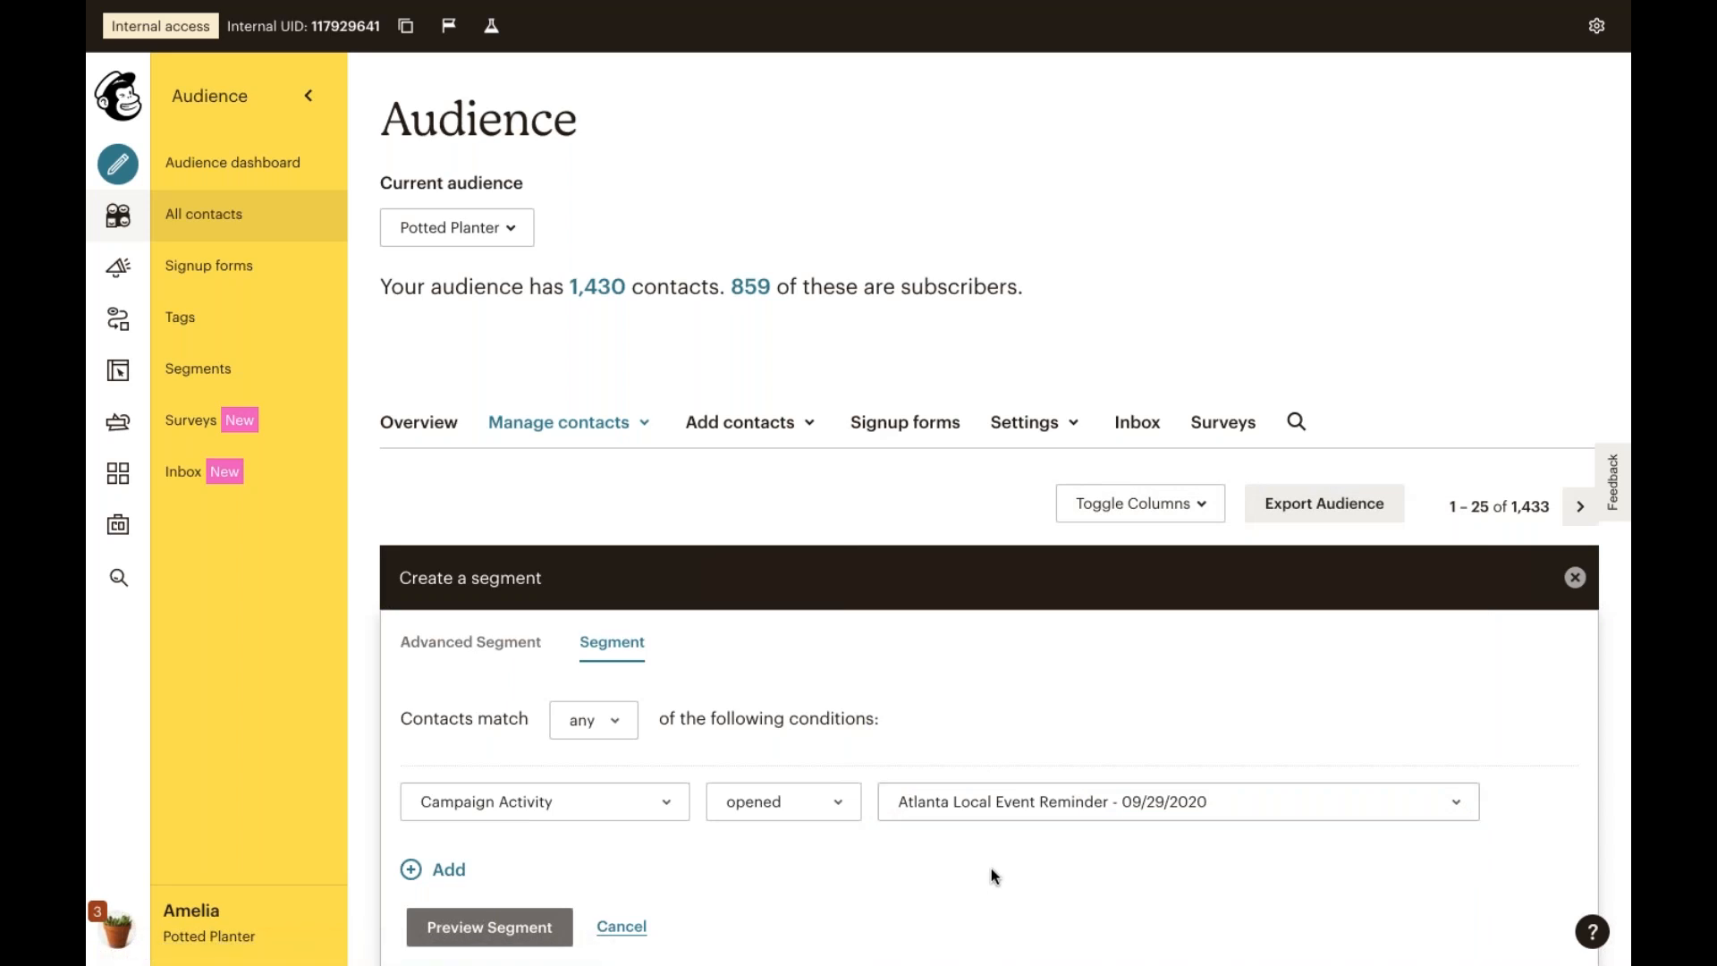
Step: Add a second segment condition for Location that is within 25 miles of a place
{"action": "left_click", "coordinate": [436, 869]}
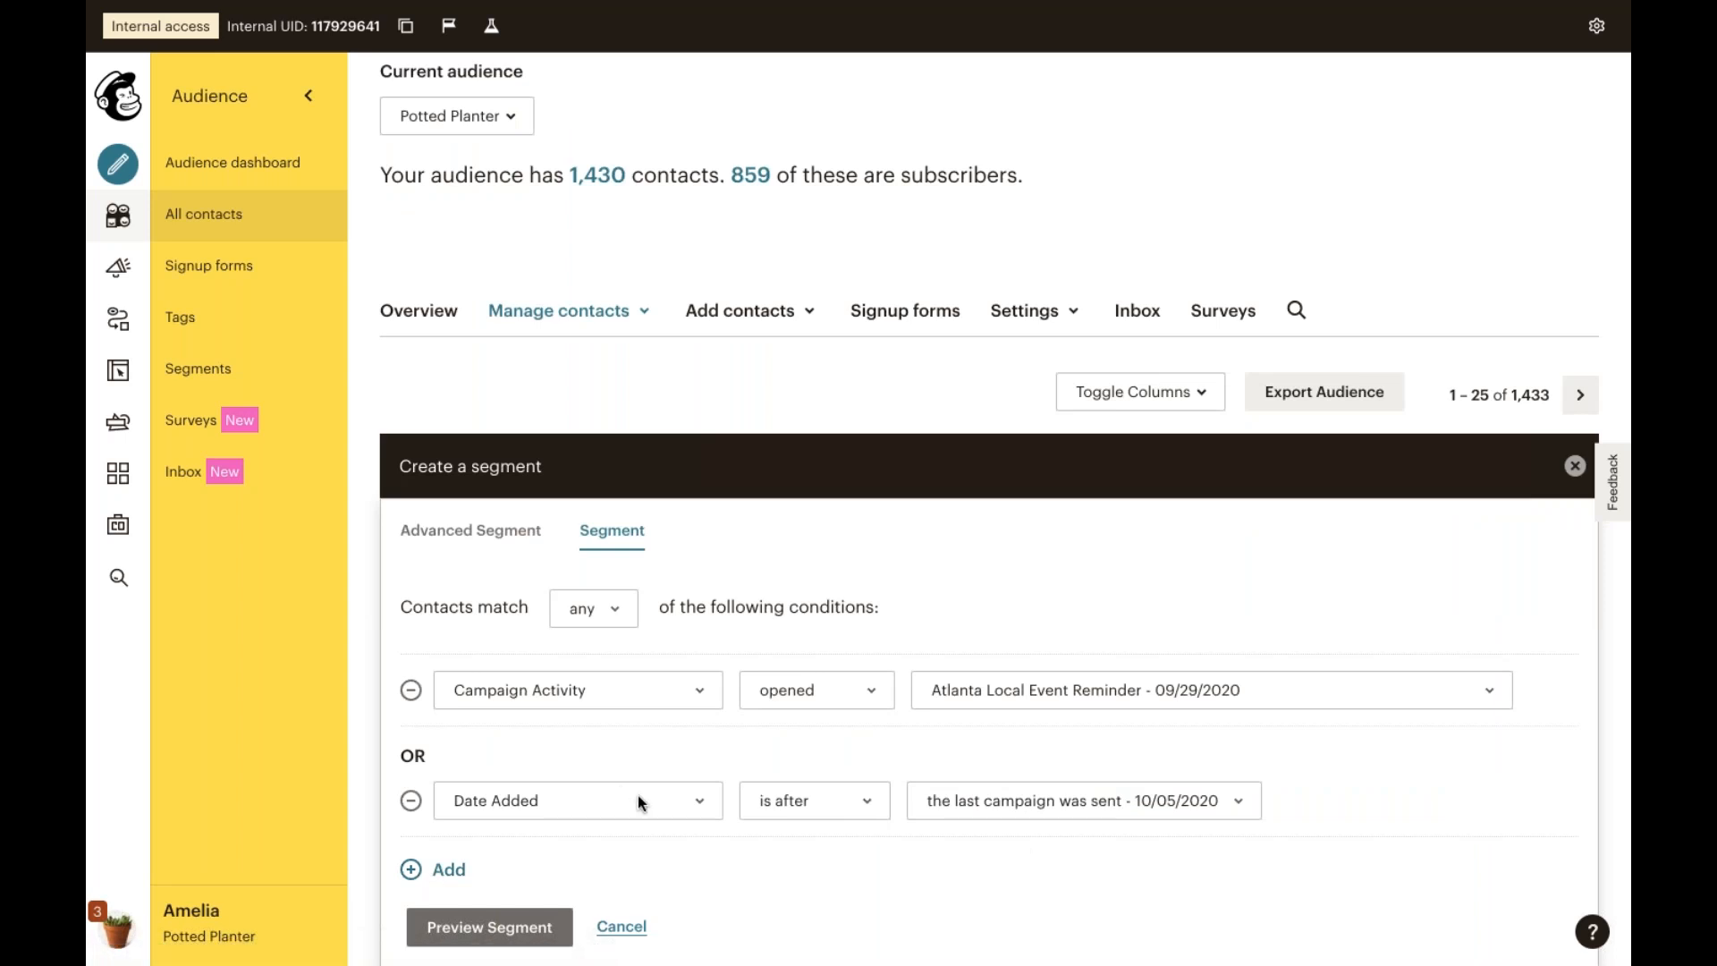
{"action": "scroll", "coordinate": [637, 796], "scroll_direction": "down", "scroll_amount": 1}
{"action": "scroll", "coordinate": [639, 796], "scroll_direction": "down", "scroll_amount": 3}
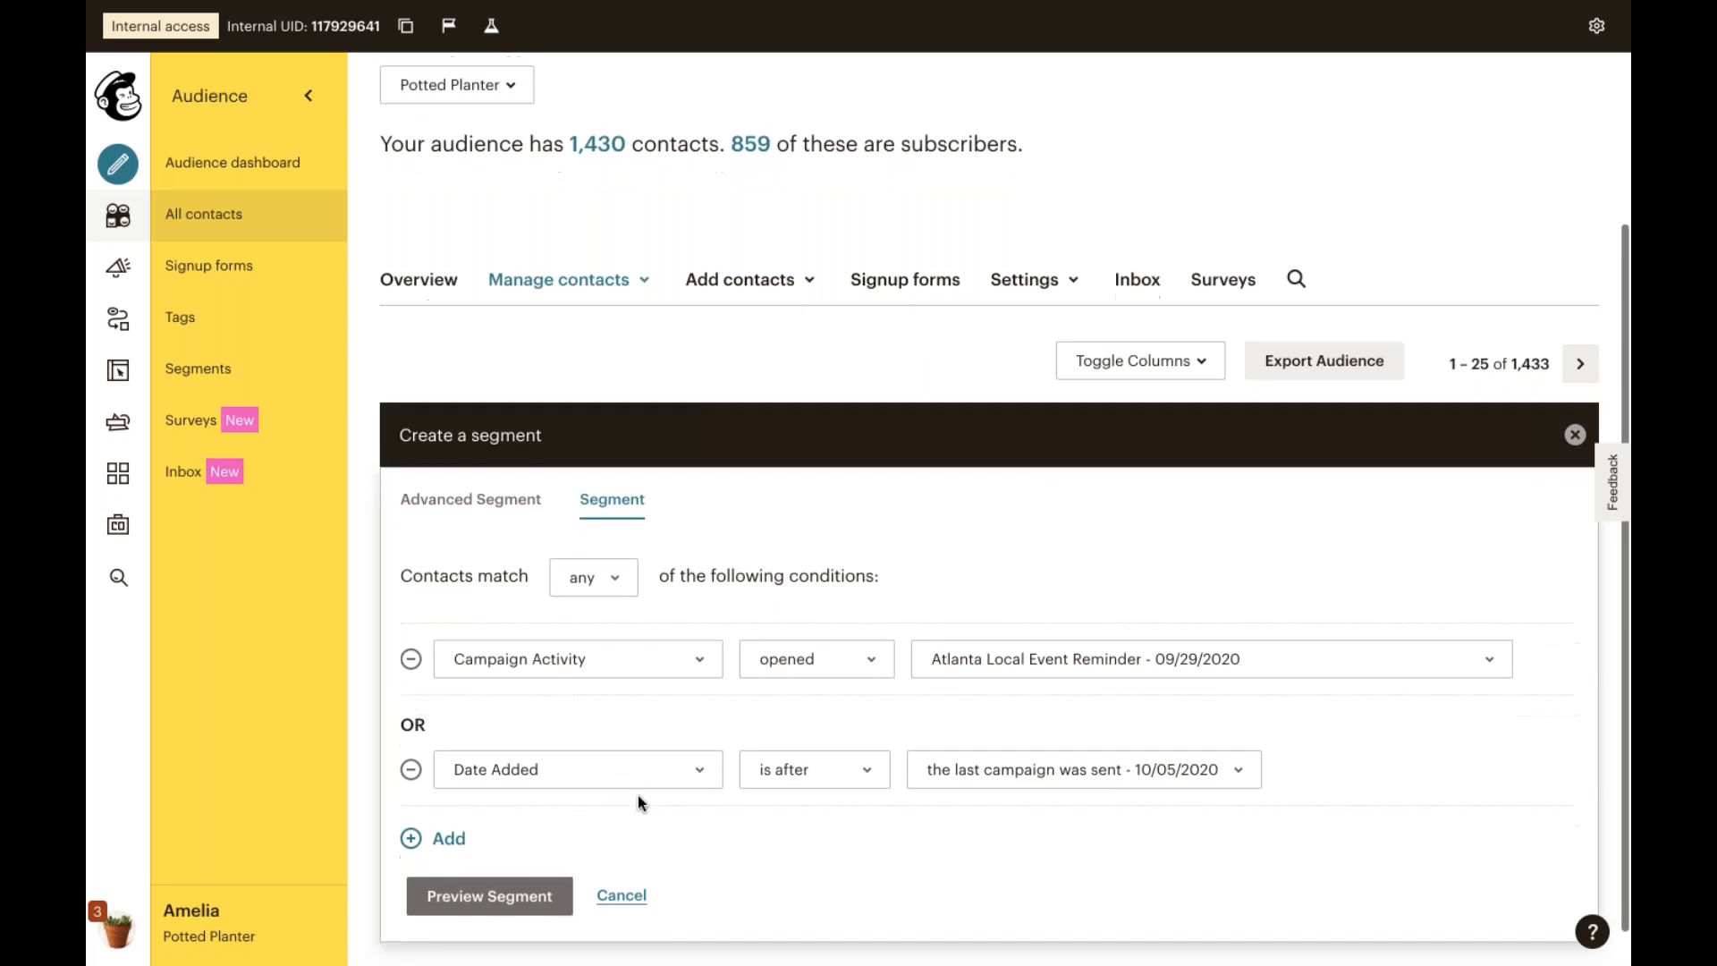
{"action": "left_click", "coordinate": [636, 734]}
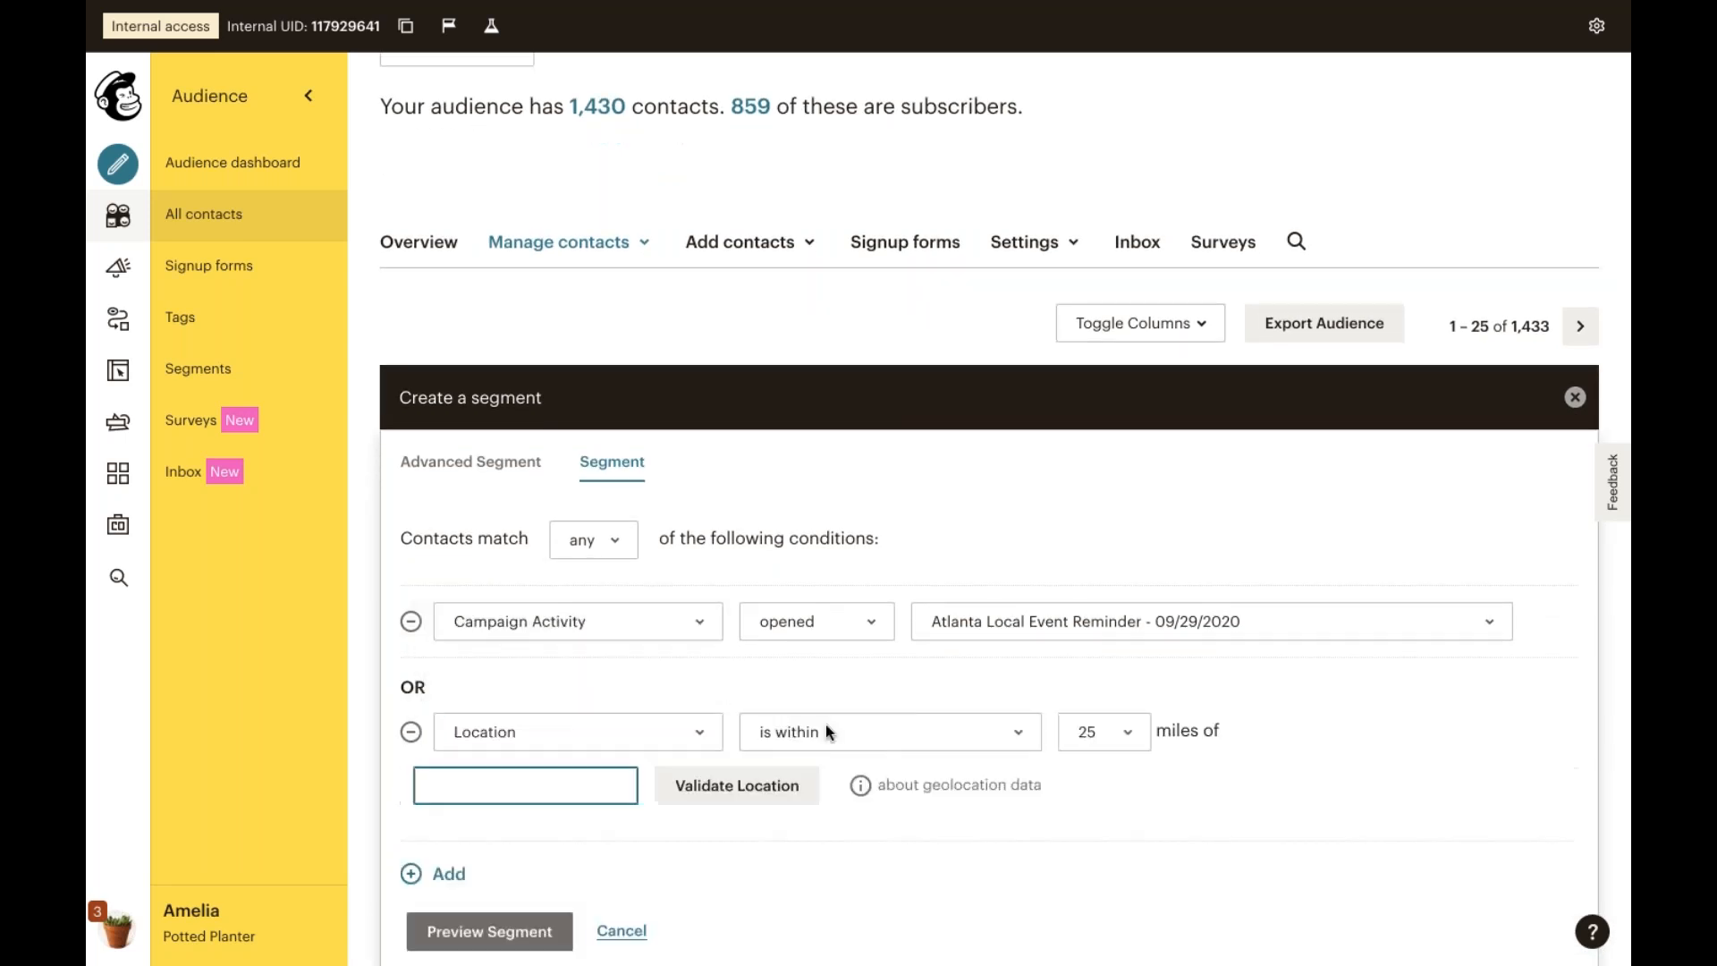
{"action": "left_click", "coordinate": [825, 726]}
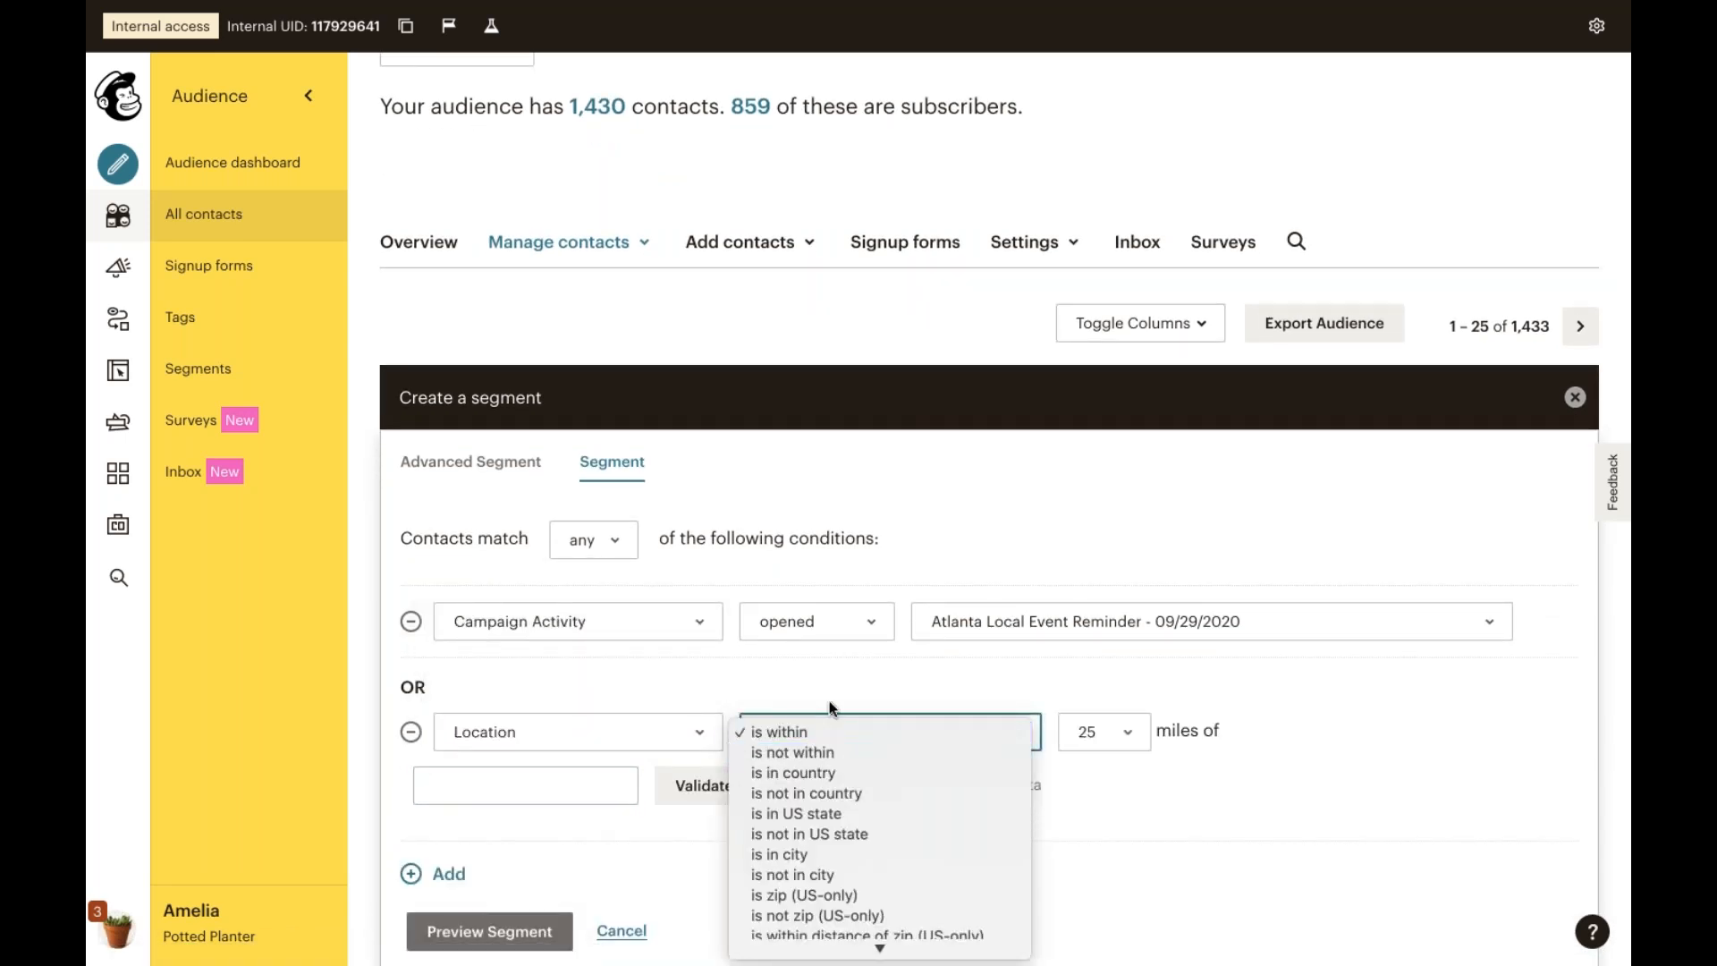
{"action": "left_click", "coordinate": [827, 730]}
{"action": "left_click", "coordinate": [1098, 733]}
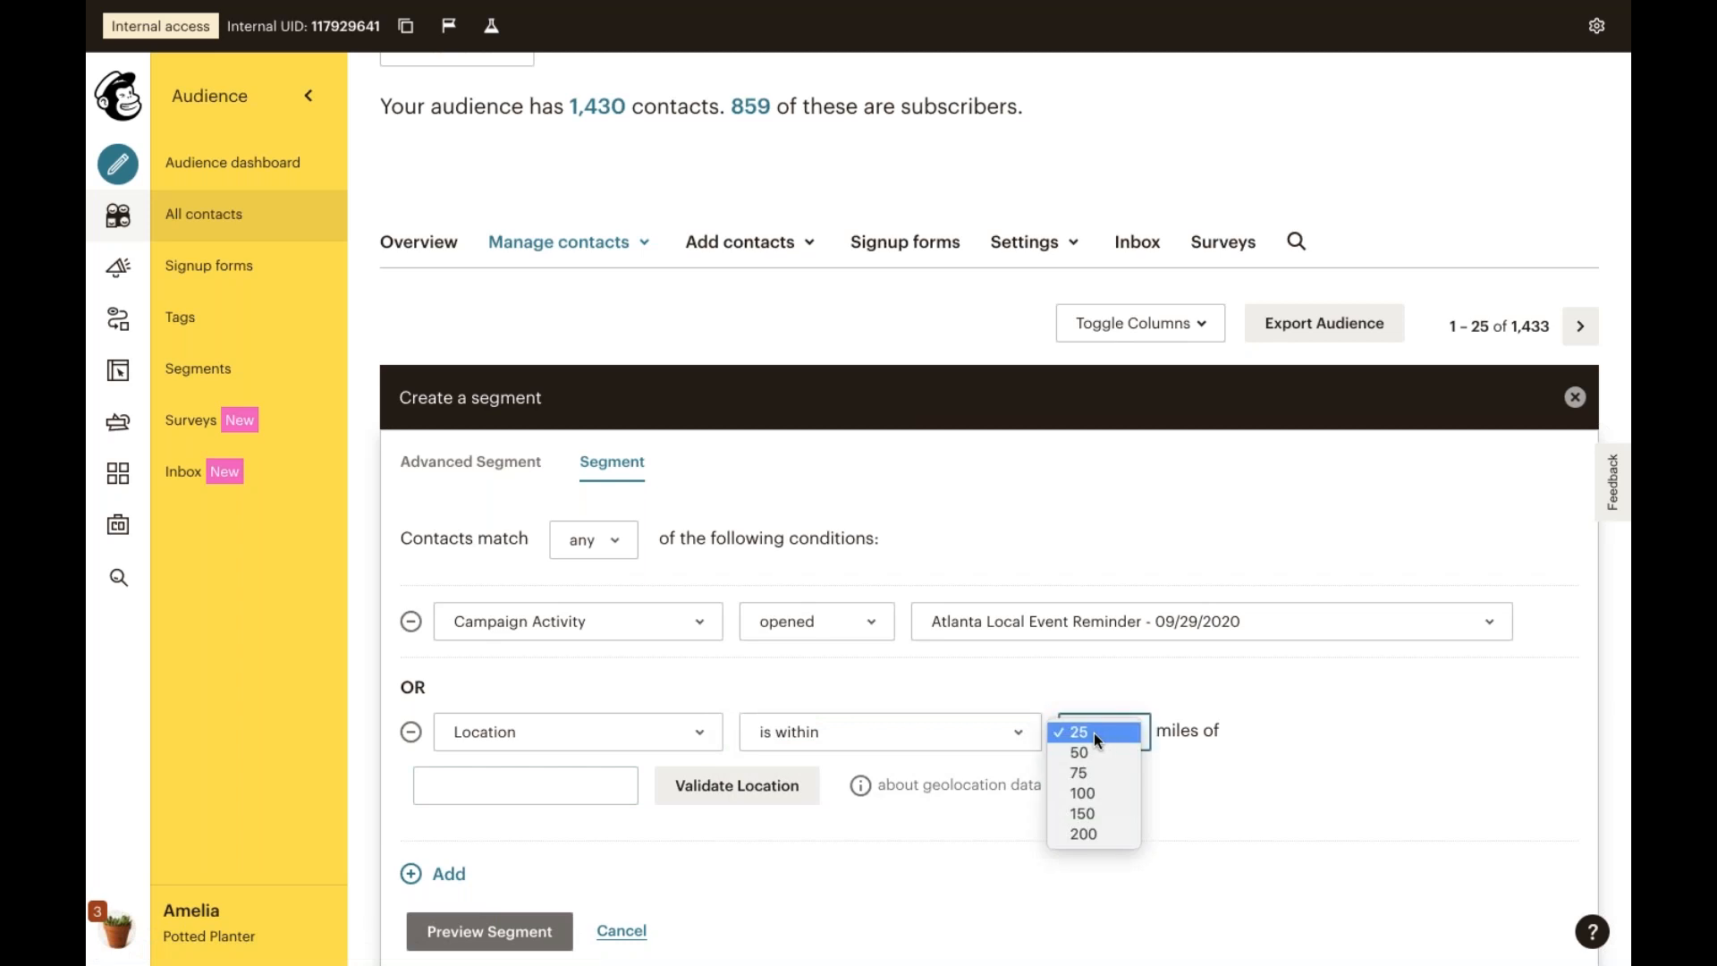
{"action": "left_click", "coordinate": [1082, 706]}
Step: Enter Atlanta, GA as the place for the Location condition, validate it and accept the mapped location
{"action": "left_click", "coordinate": [519, 788]}
{"action": "type", "text": "Atlanta, GA"}
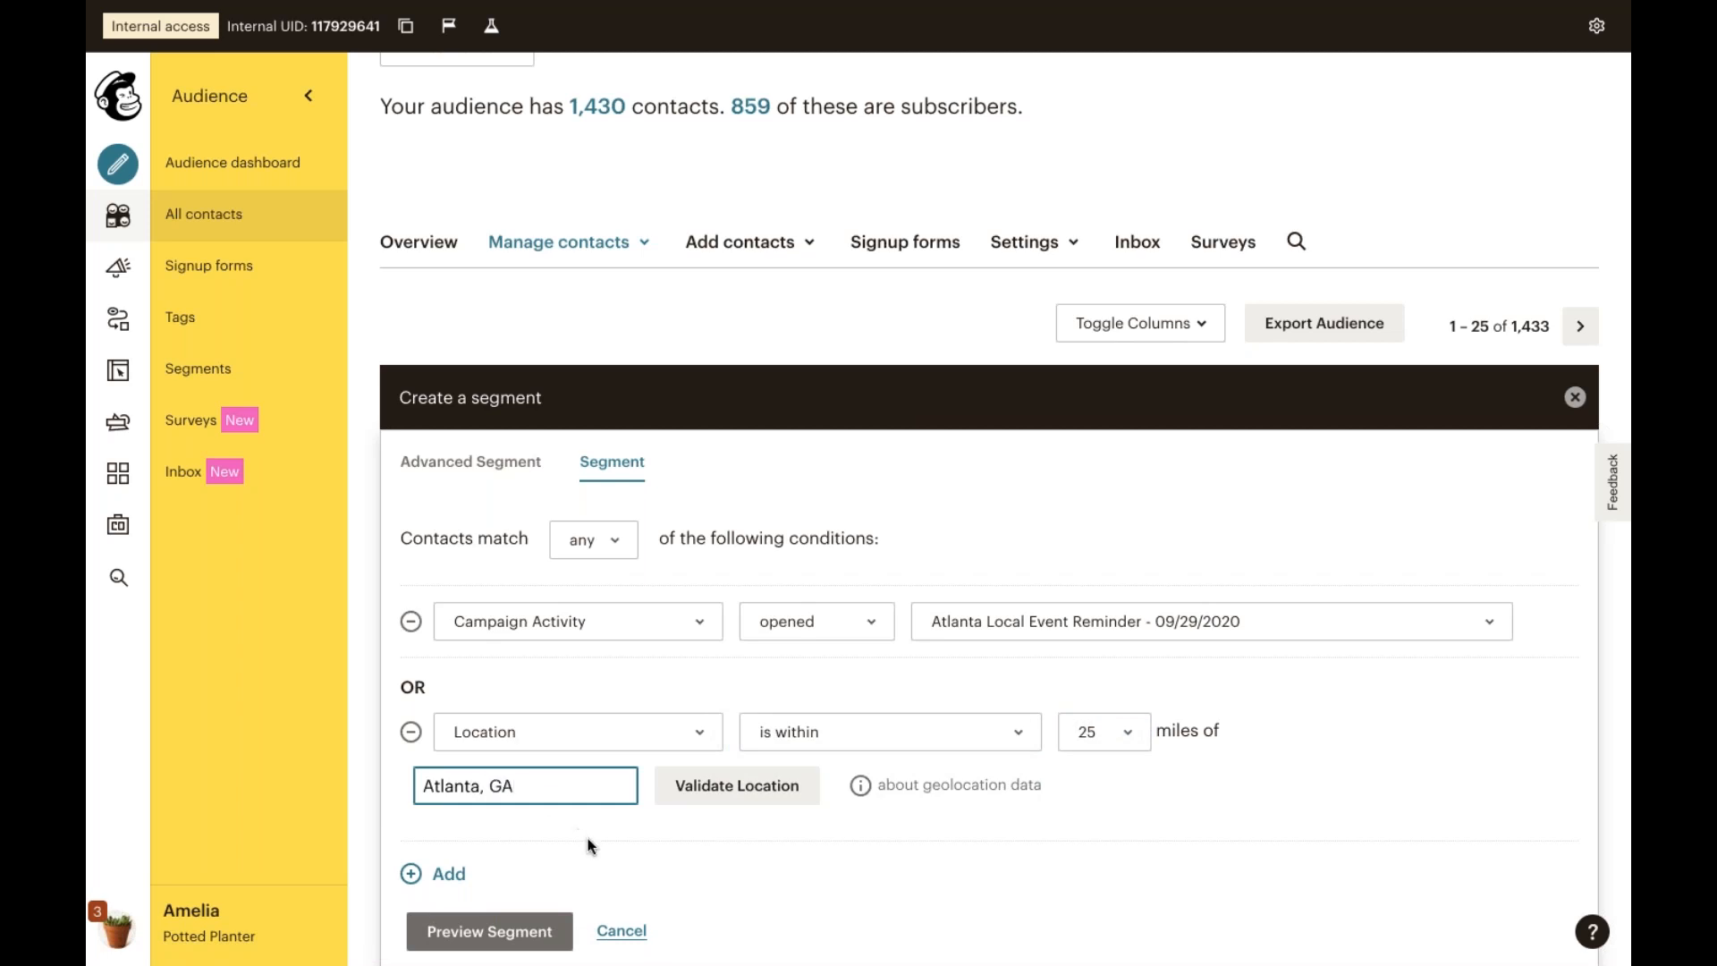
{"action": "left_click", "coordinate": [740, 791]}
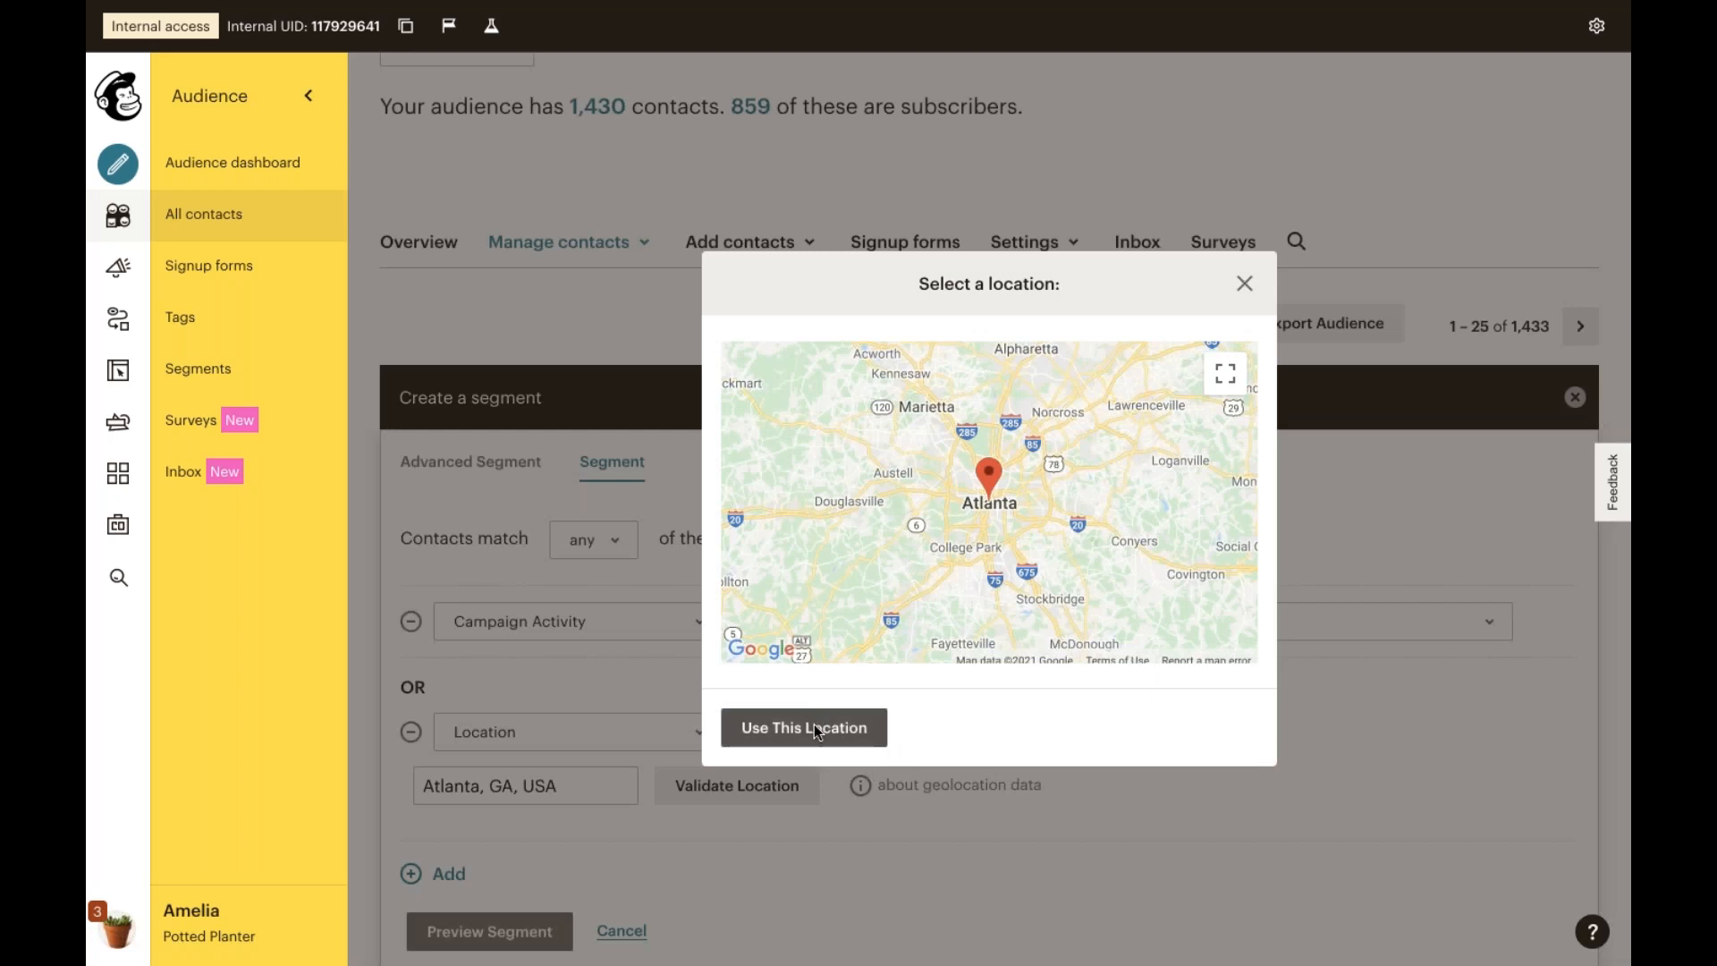
{"action": "left_click", "coordinate": [814, 730]}
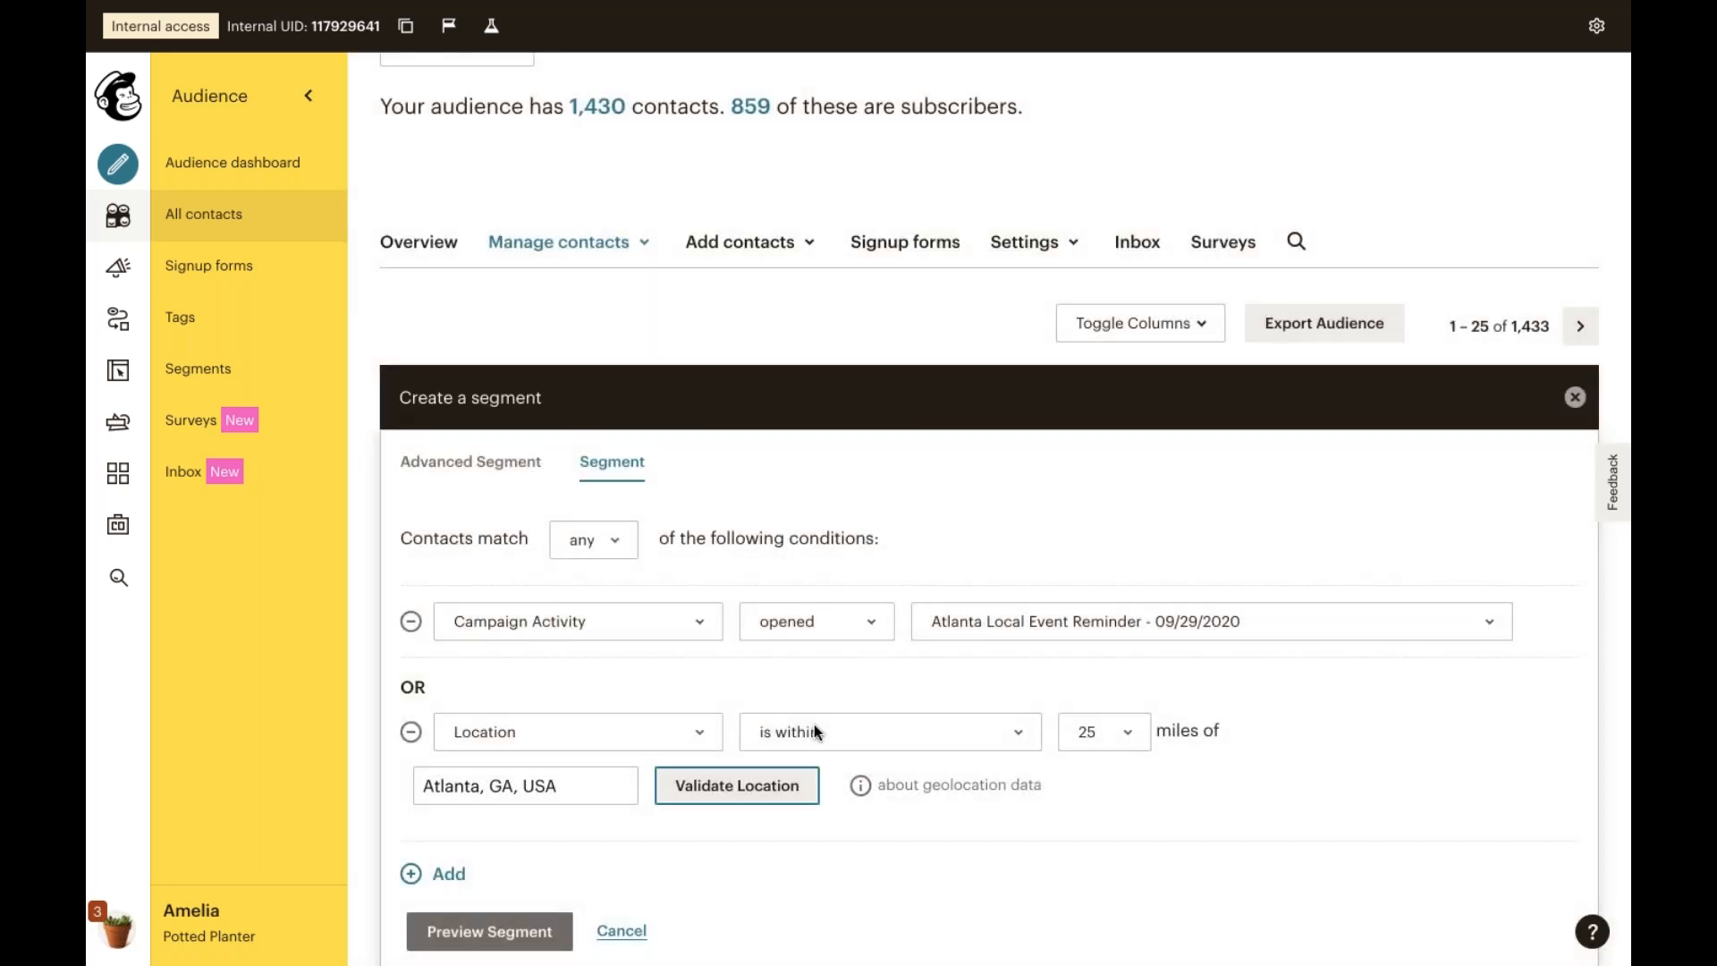
Step: Preview the contacts that match the campaign activity and location conditions
{"action": "scroll", "coordinate": [647, 748], "scroll_direction": "down", "scroll_amount": 1}
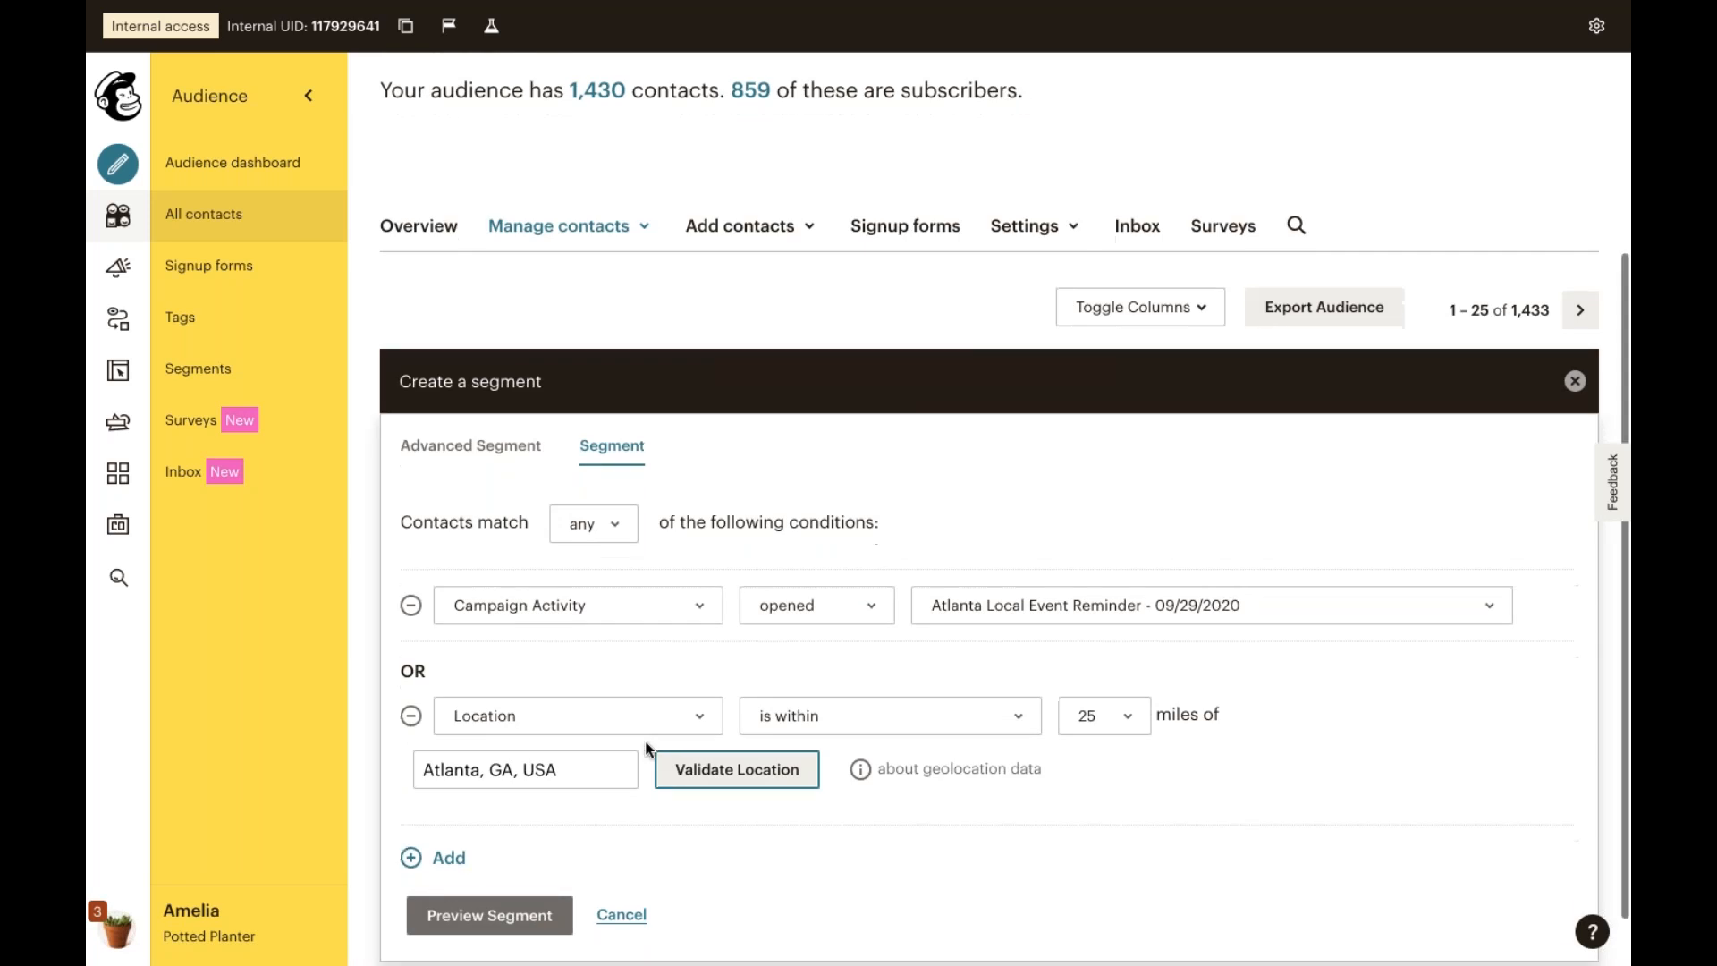
{"action": "scroll", "coordinate": [648, 747], "scroll_direction": "down", "scroll_amount": 1}
{"action": "scroll", "coordinate": [647, 747], "scroll_direction": "down", "scroll_amount": 1}
{"action": "left_click", "coordinate": [499, 894]}
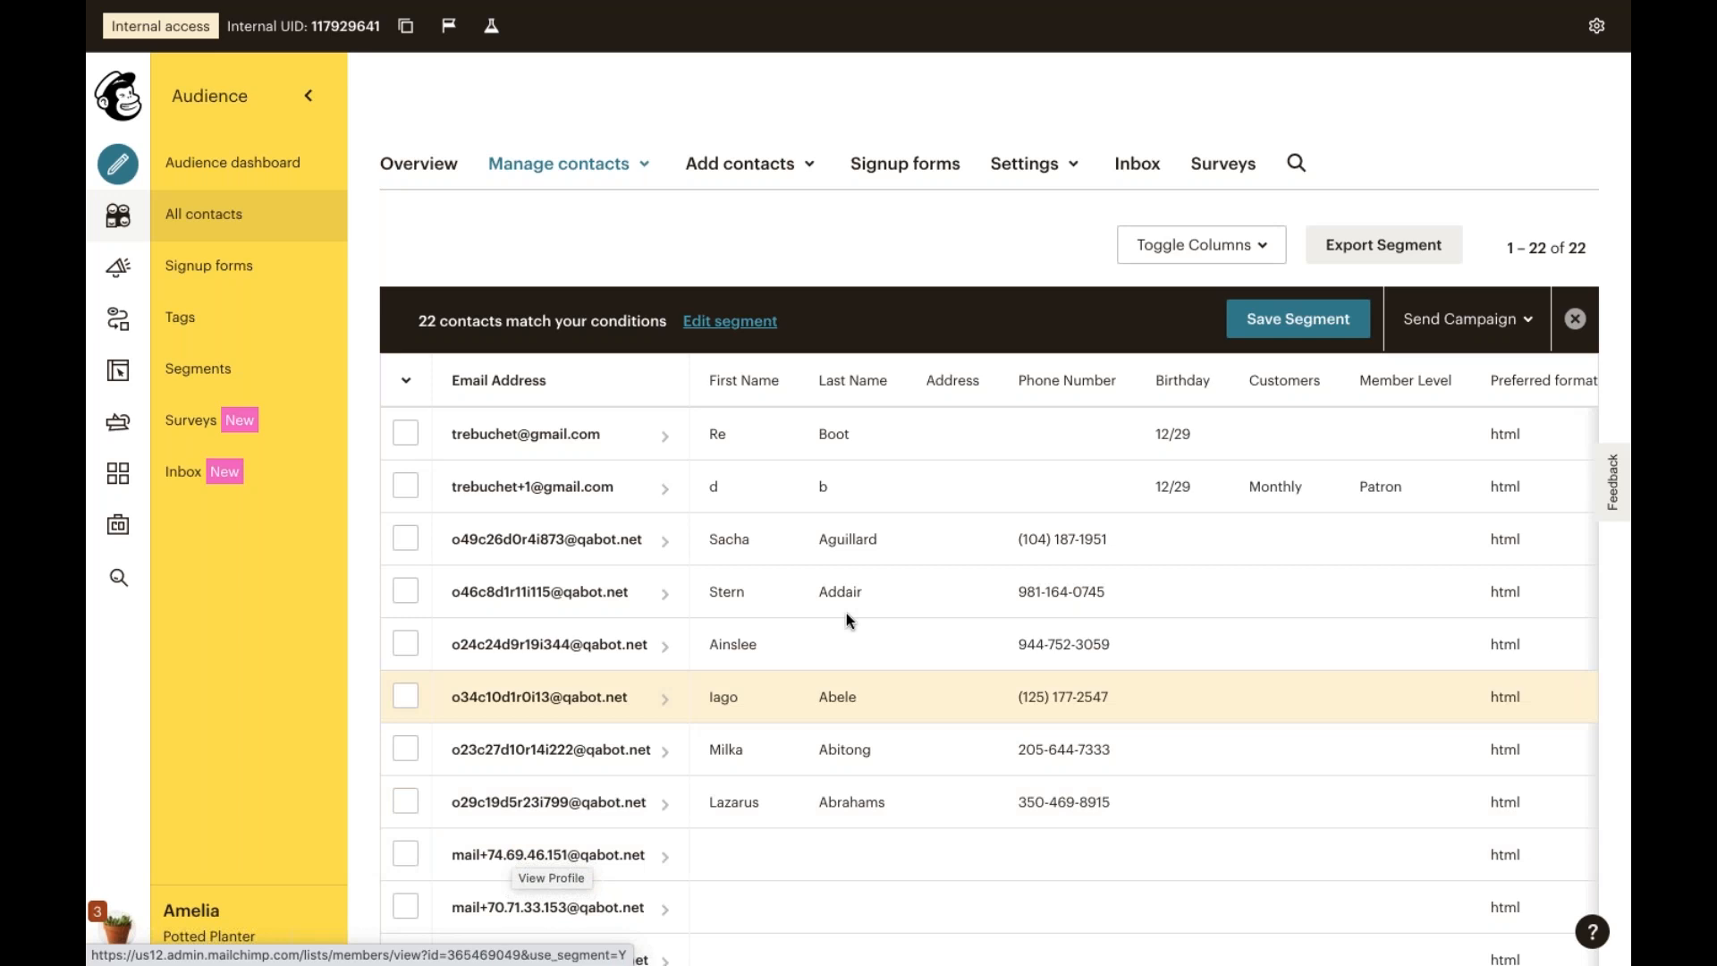
Step: Save the previewed segment under the name Local Events
{"action": "left_click", "coordinate": [1298, 324]}
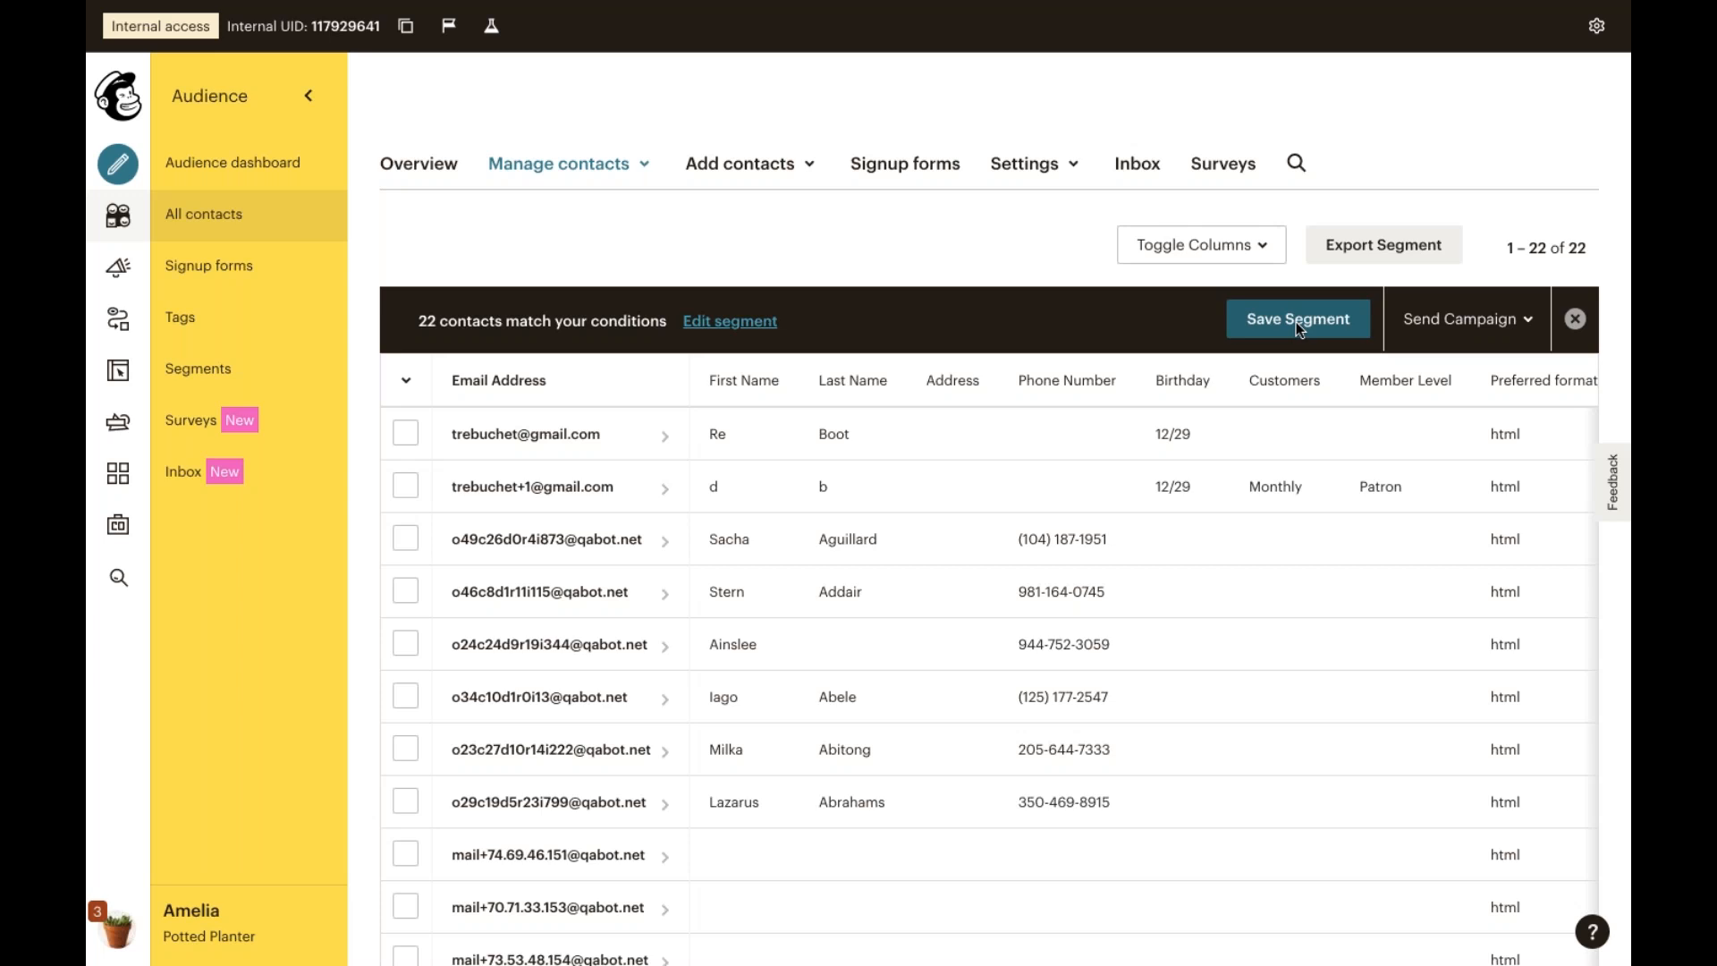
{"action": "left_click", "coordinate": [1295, 321]}
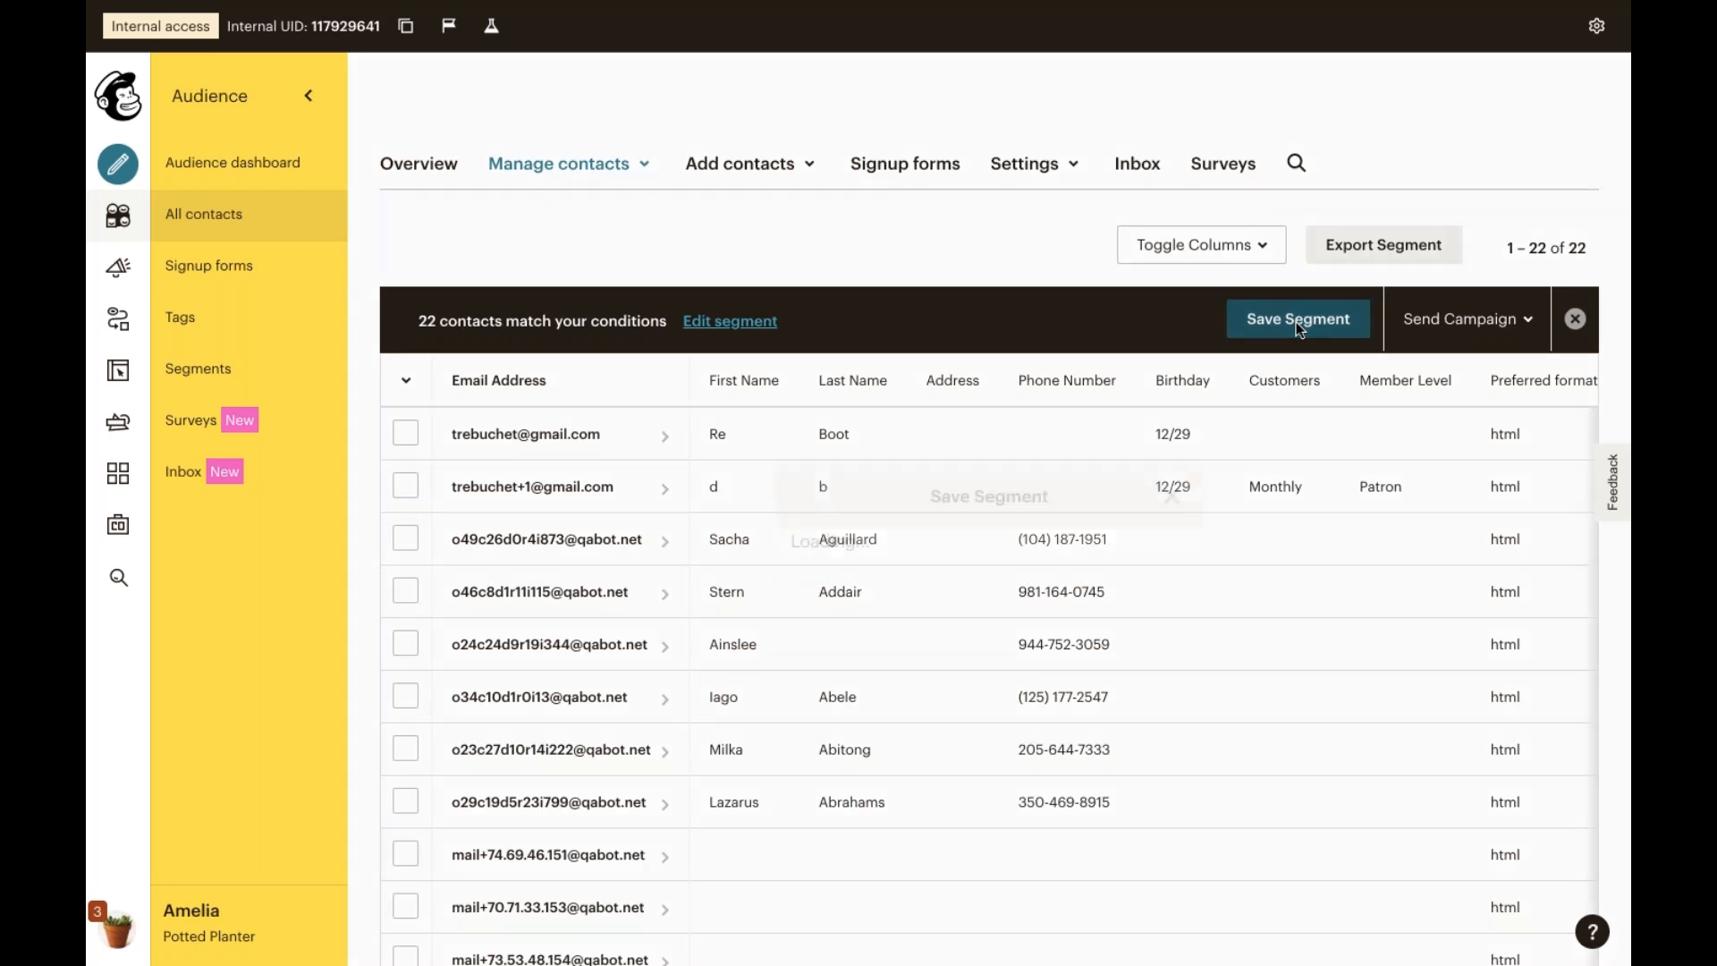
{"action": "type", "text": "Local Events"}
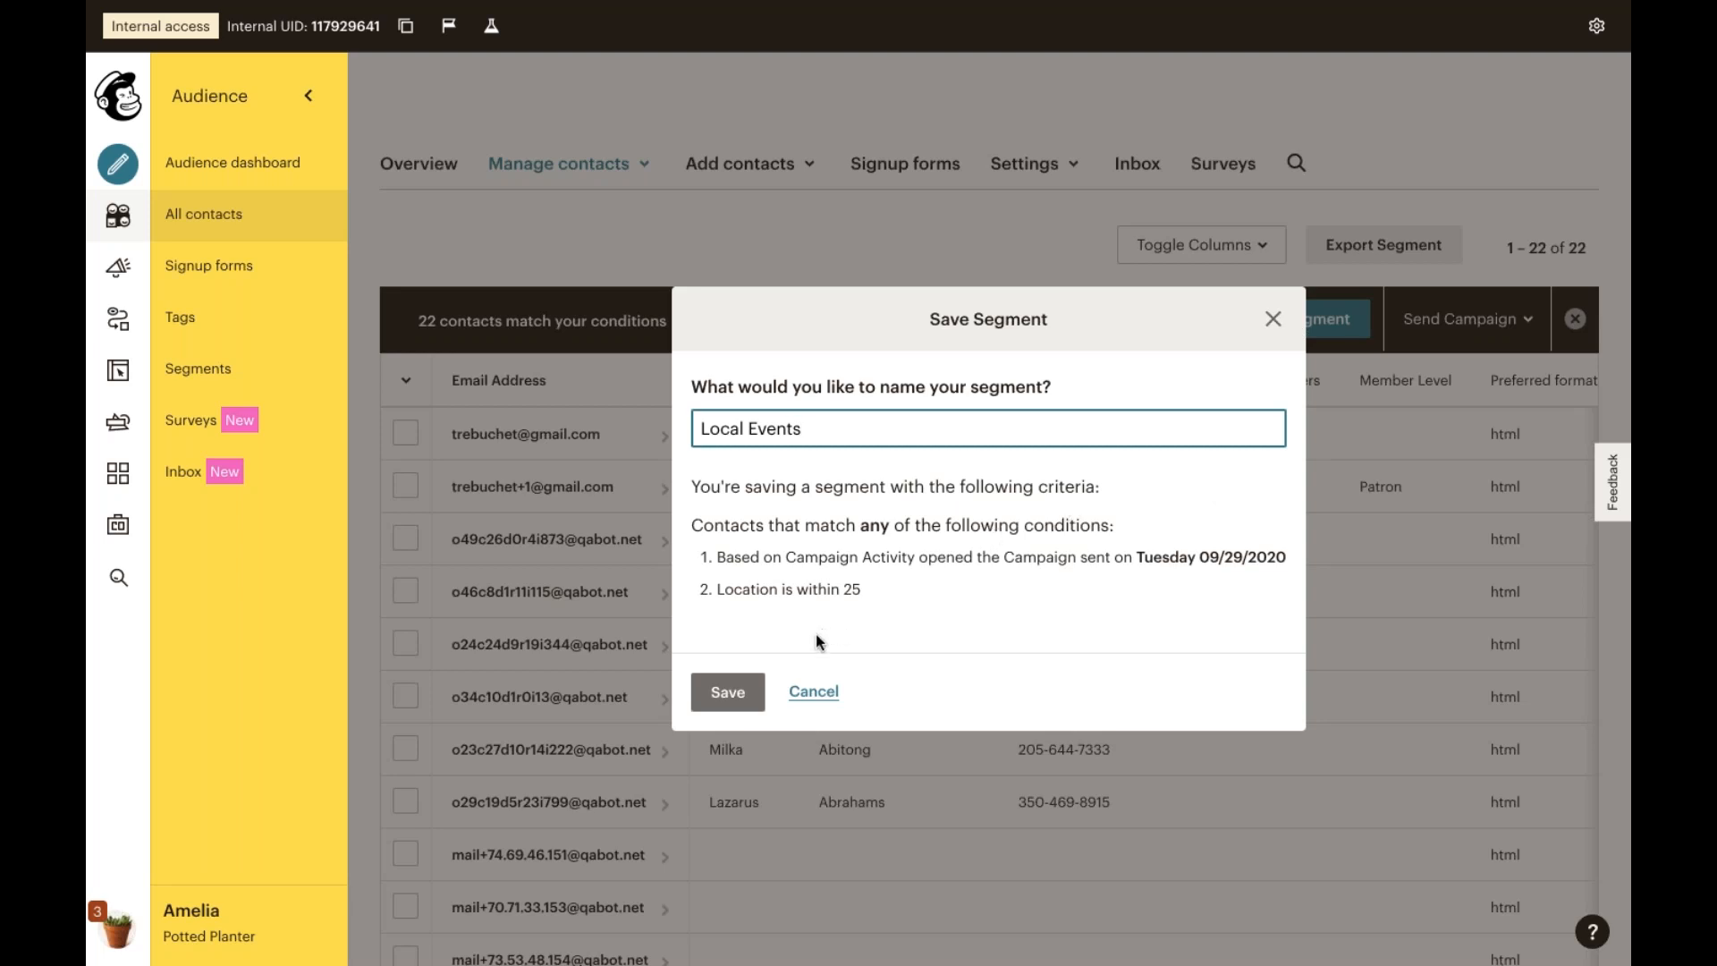
{"action": "left_click", "coordinate": [724, 694]}
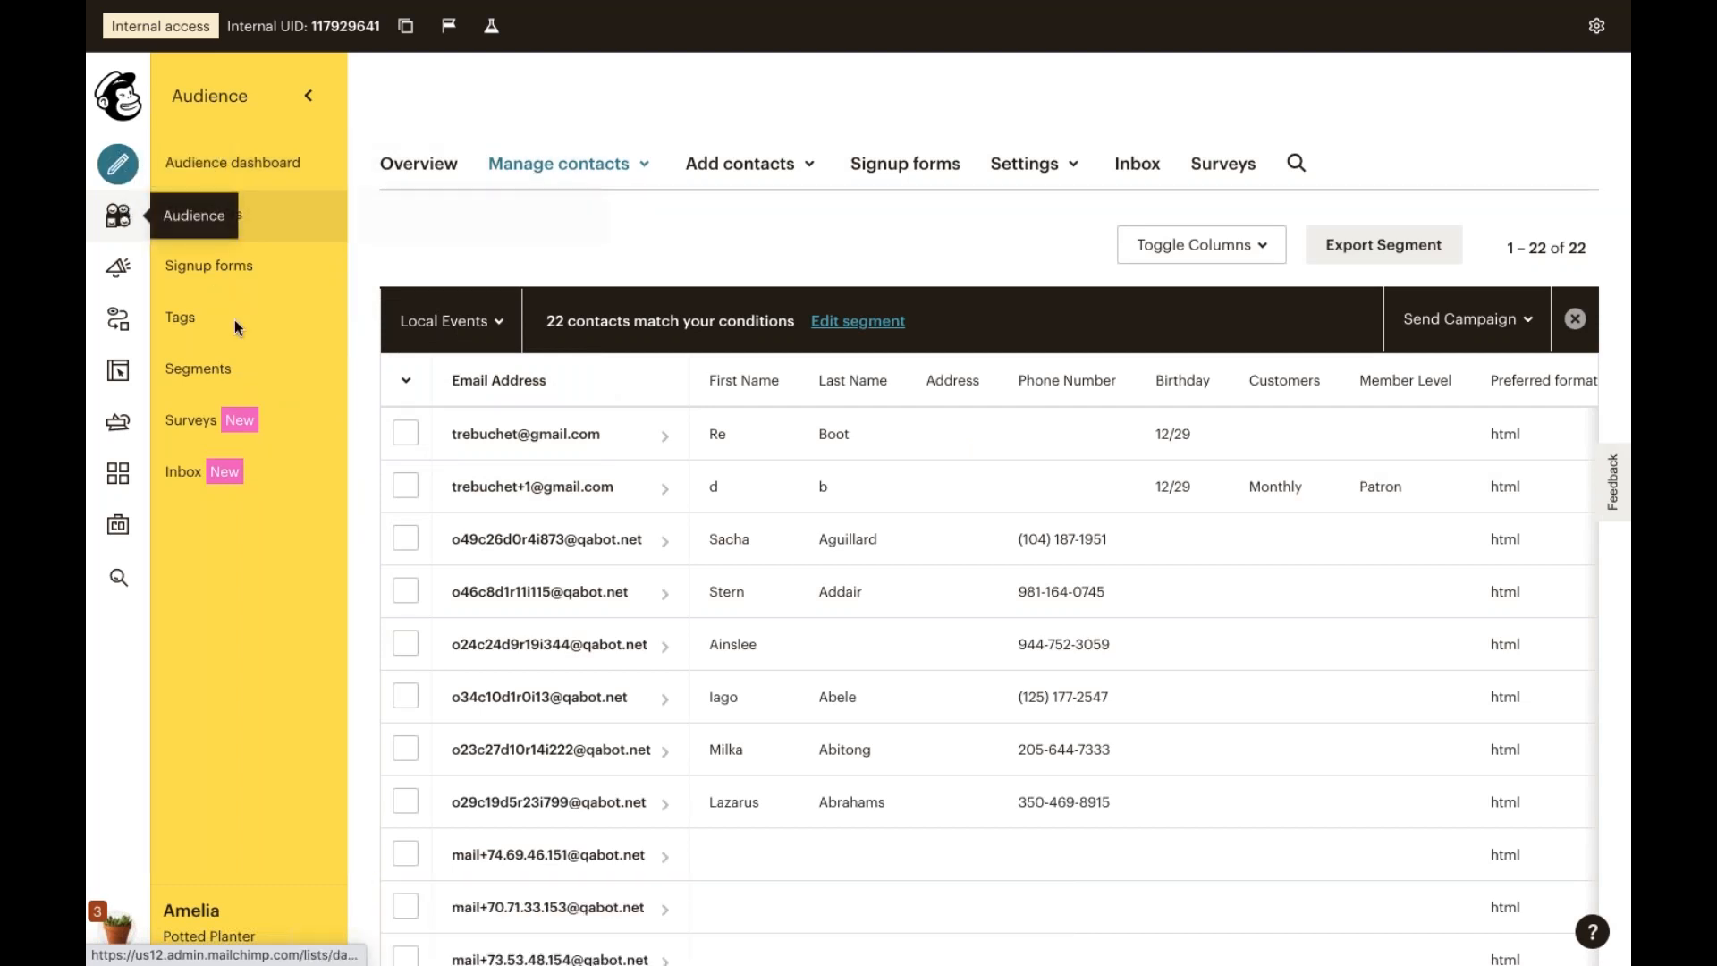
Step: Return to the Segments page and start a regular campaign that sends to the Local Events segment
{"action": "left_click", "coordinate": [268, 374]}
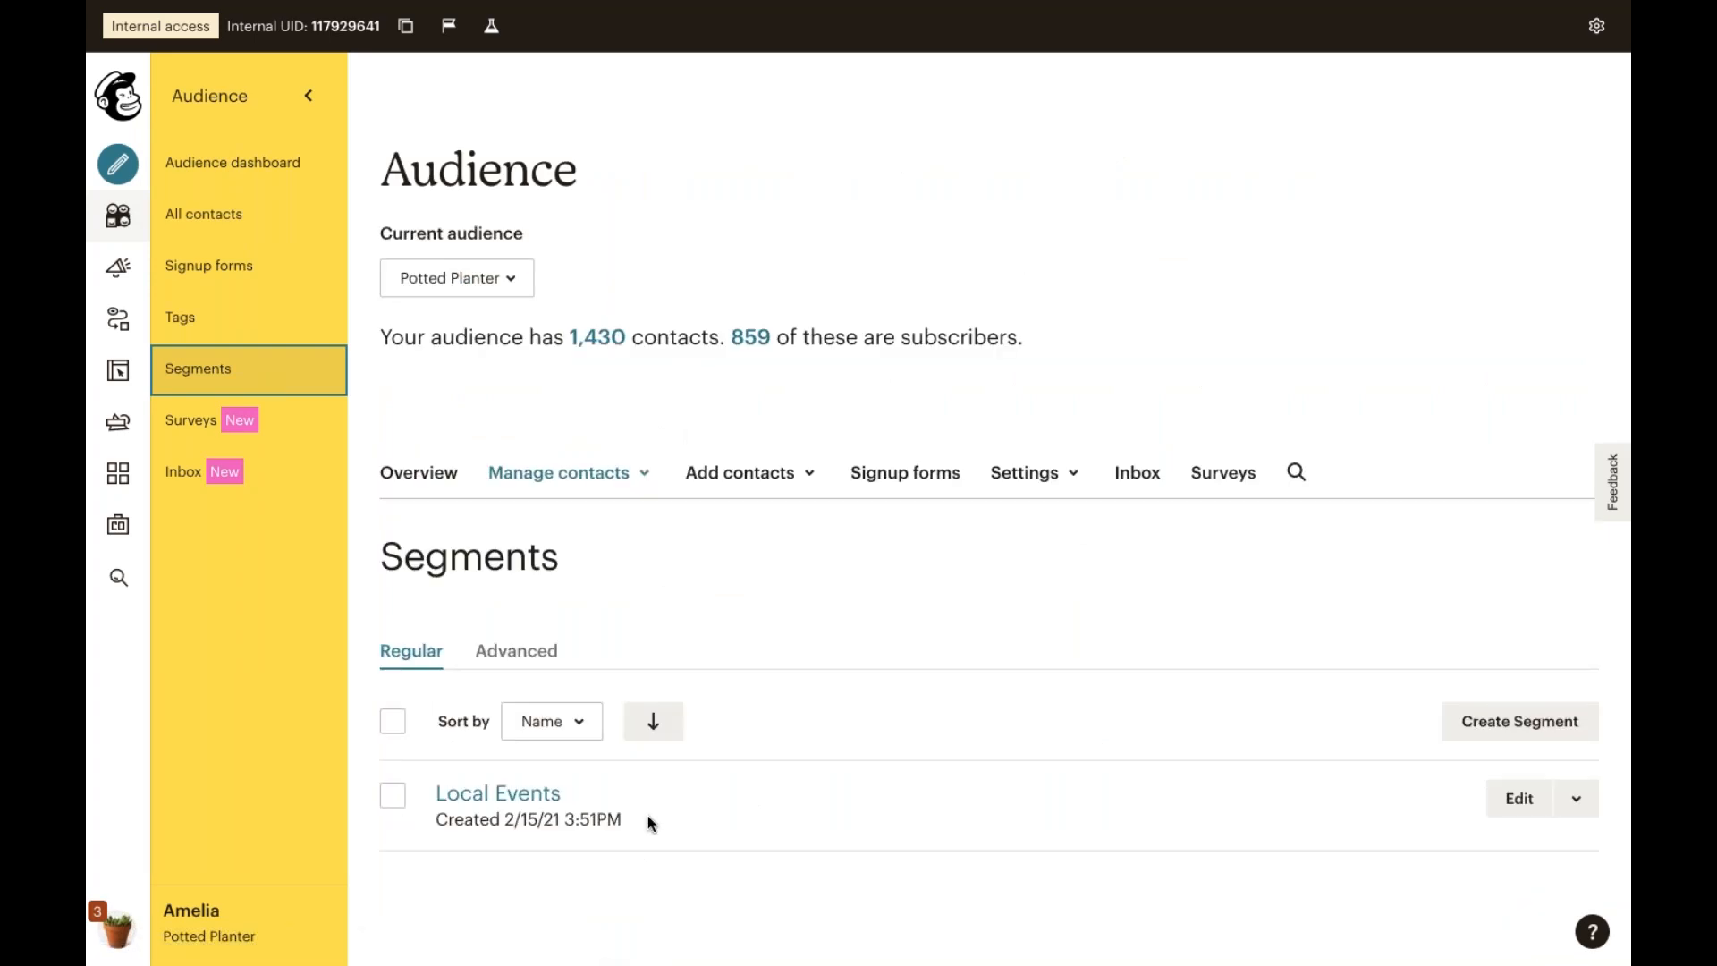
{"action": "left_click", "coordinate": [1575, 798]}
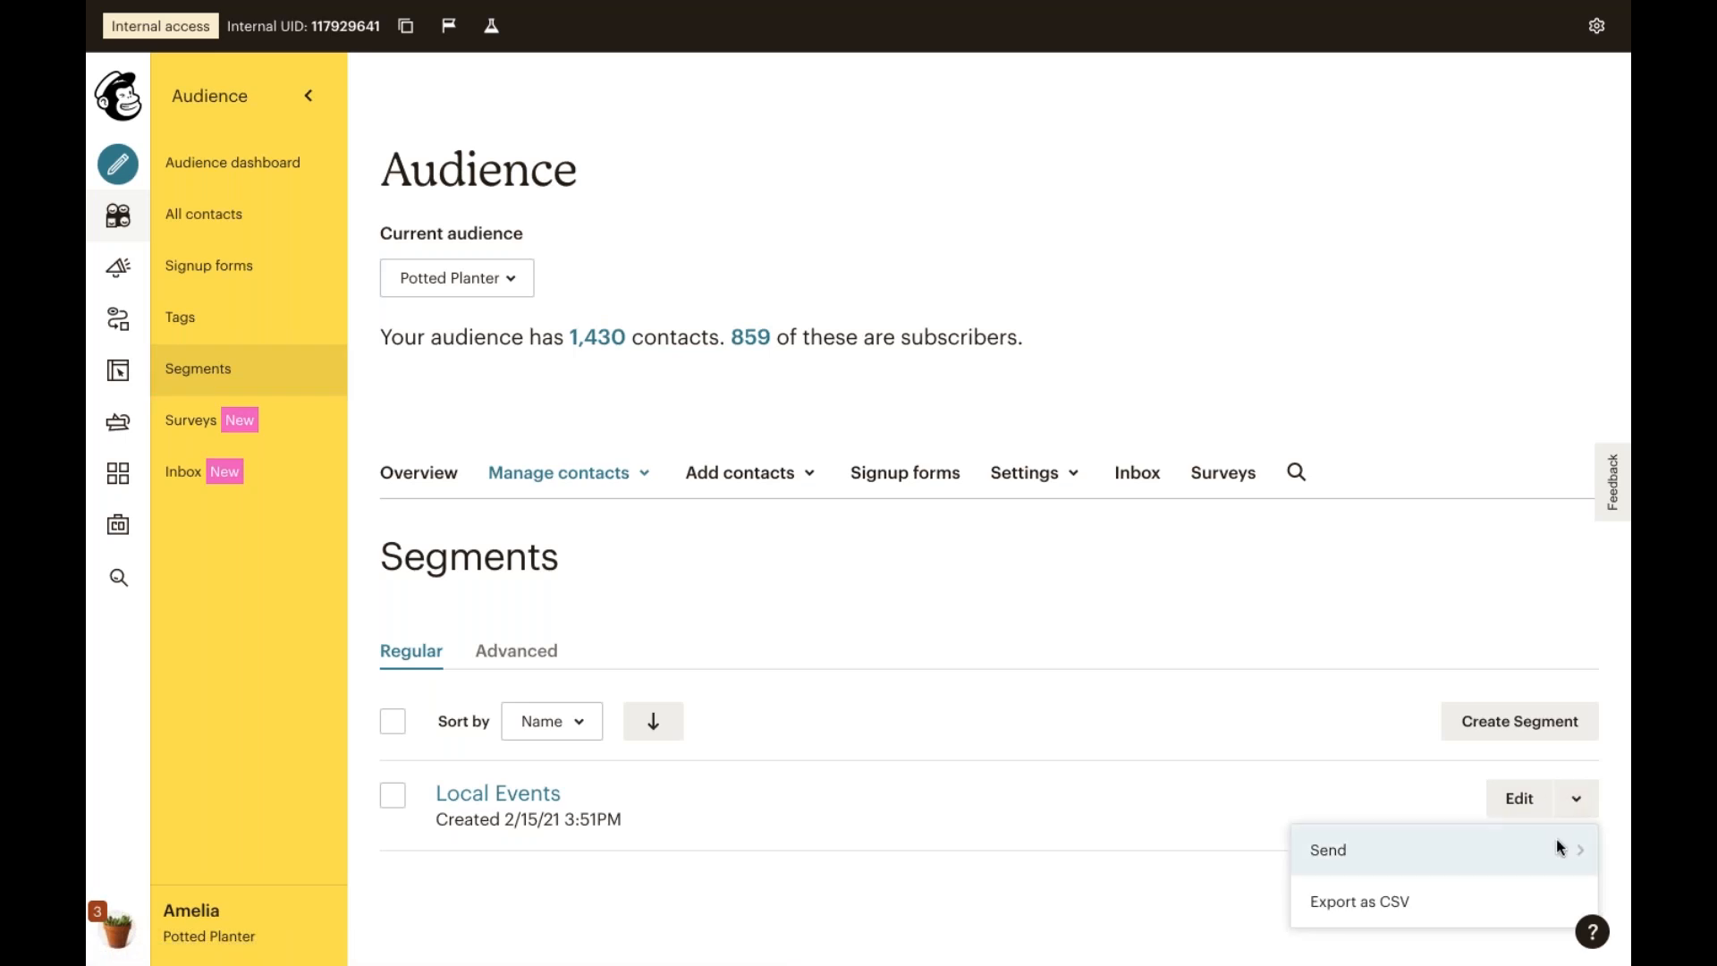
{"action": "mouse_move", "coordinate": [1560, 847]}
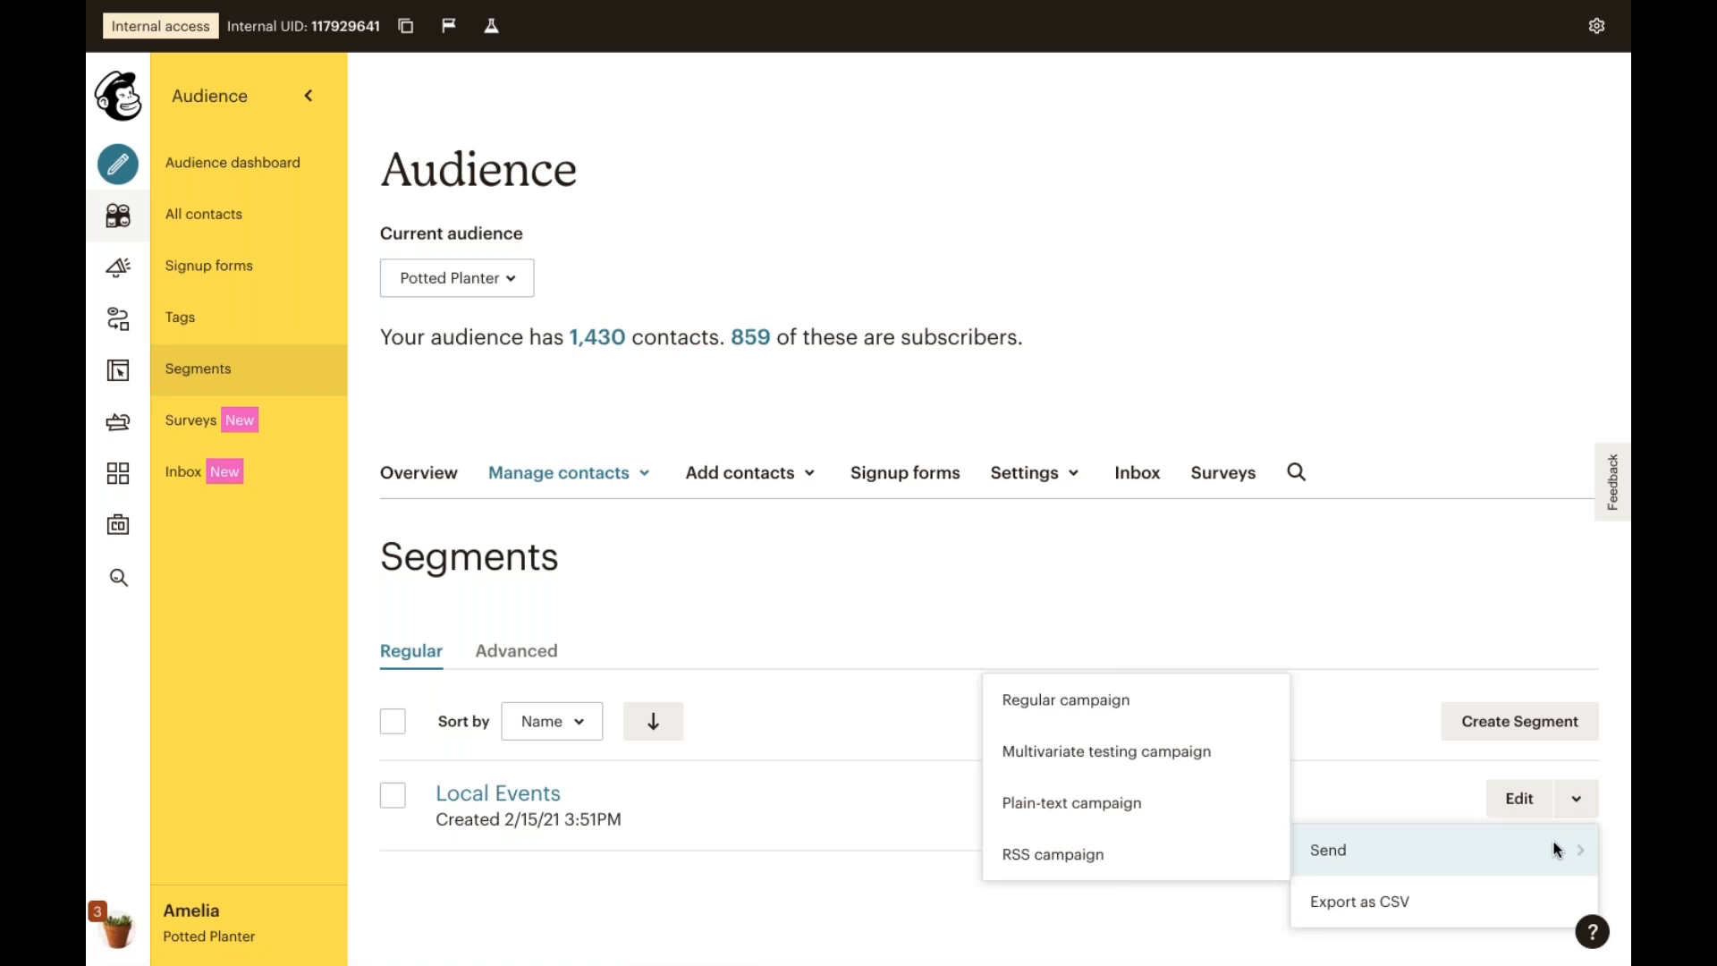
{"action": "left_click", "coordinate": [1159, 701]}
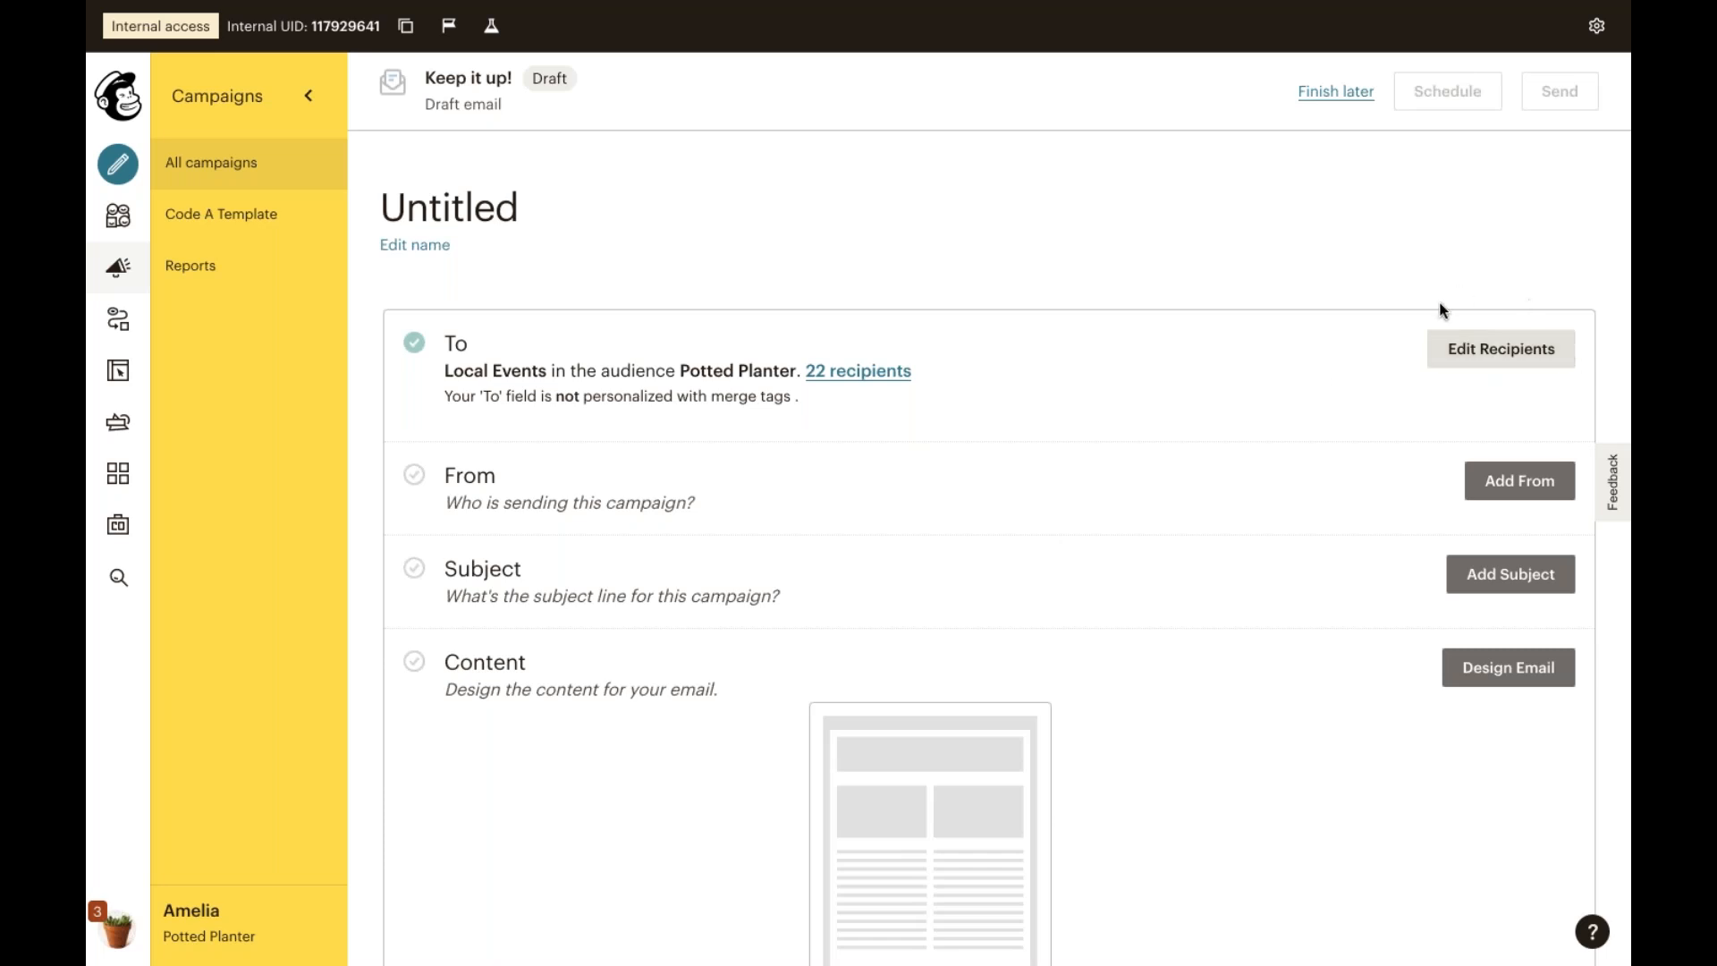
Step: Open the campaign's recipients for editing and look through the available segments and tags
{"action": "left_click", "coordinate": [1508, 347]}
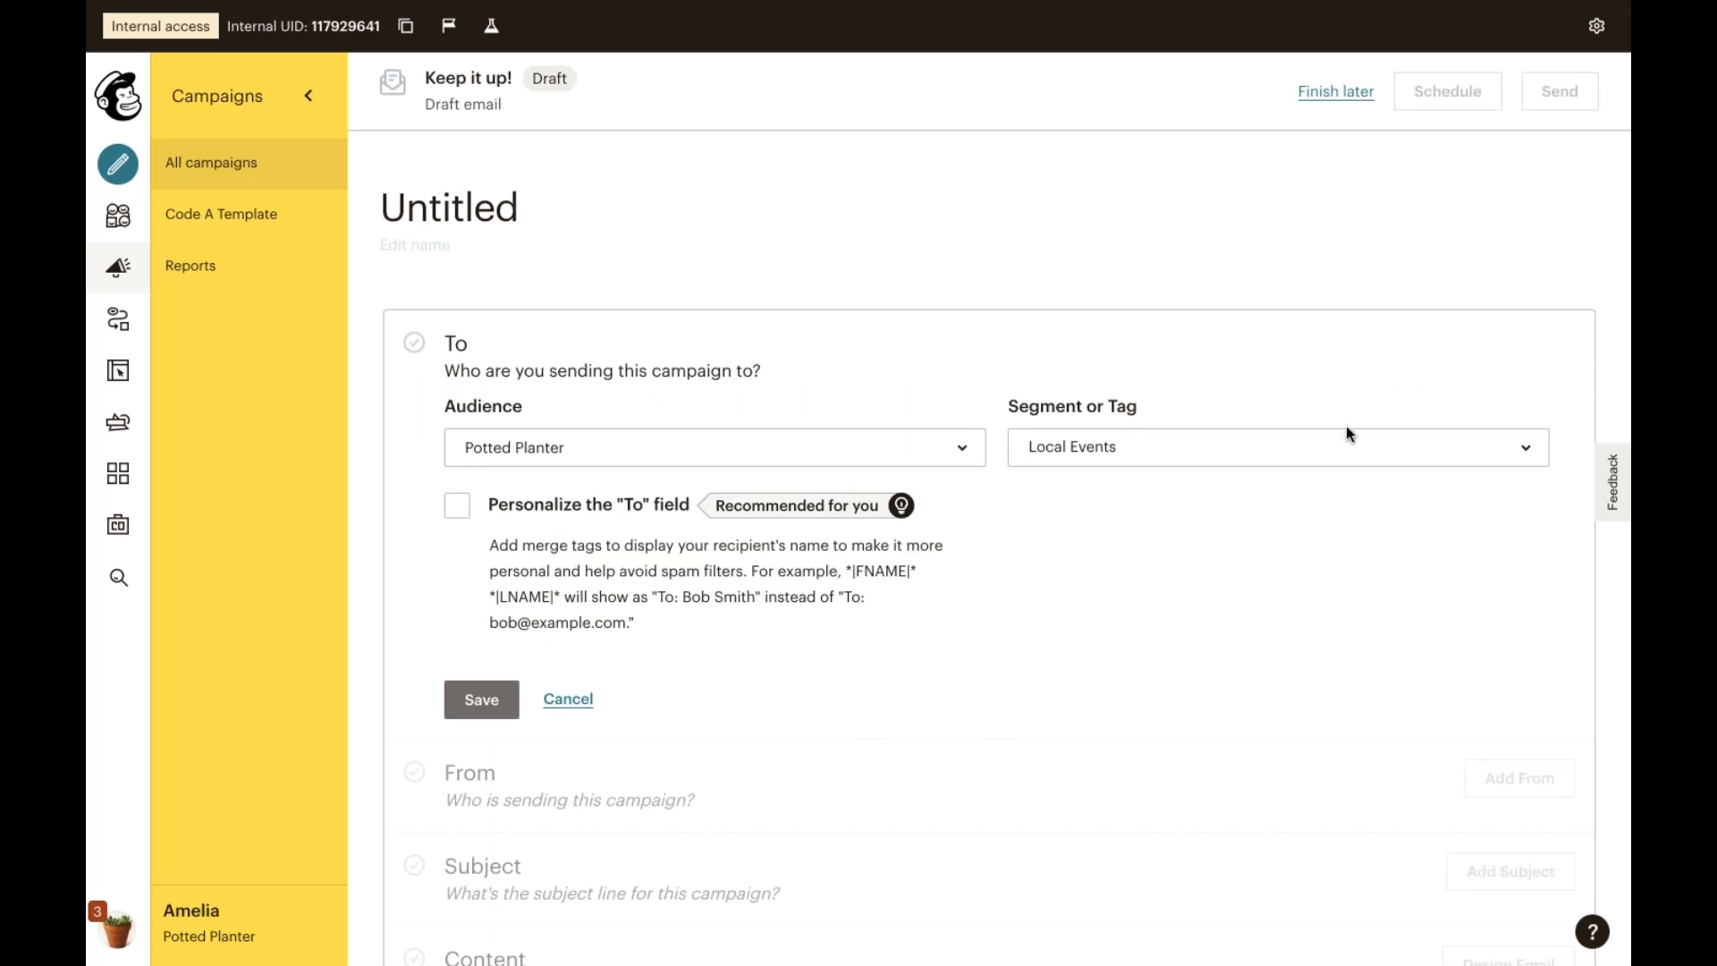
{"action": "left_click", "coordinate": [1329, 448]}
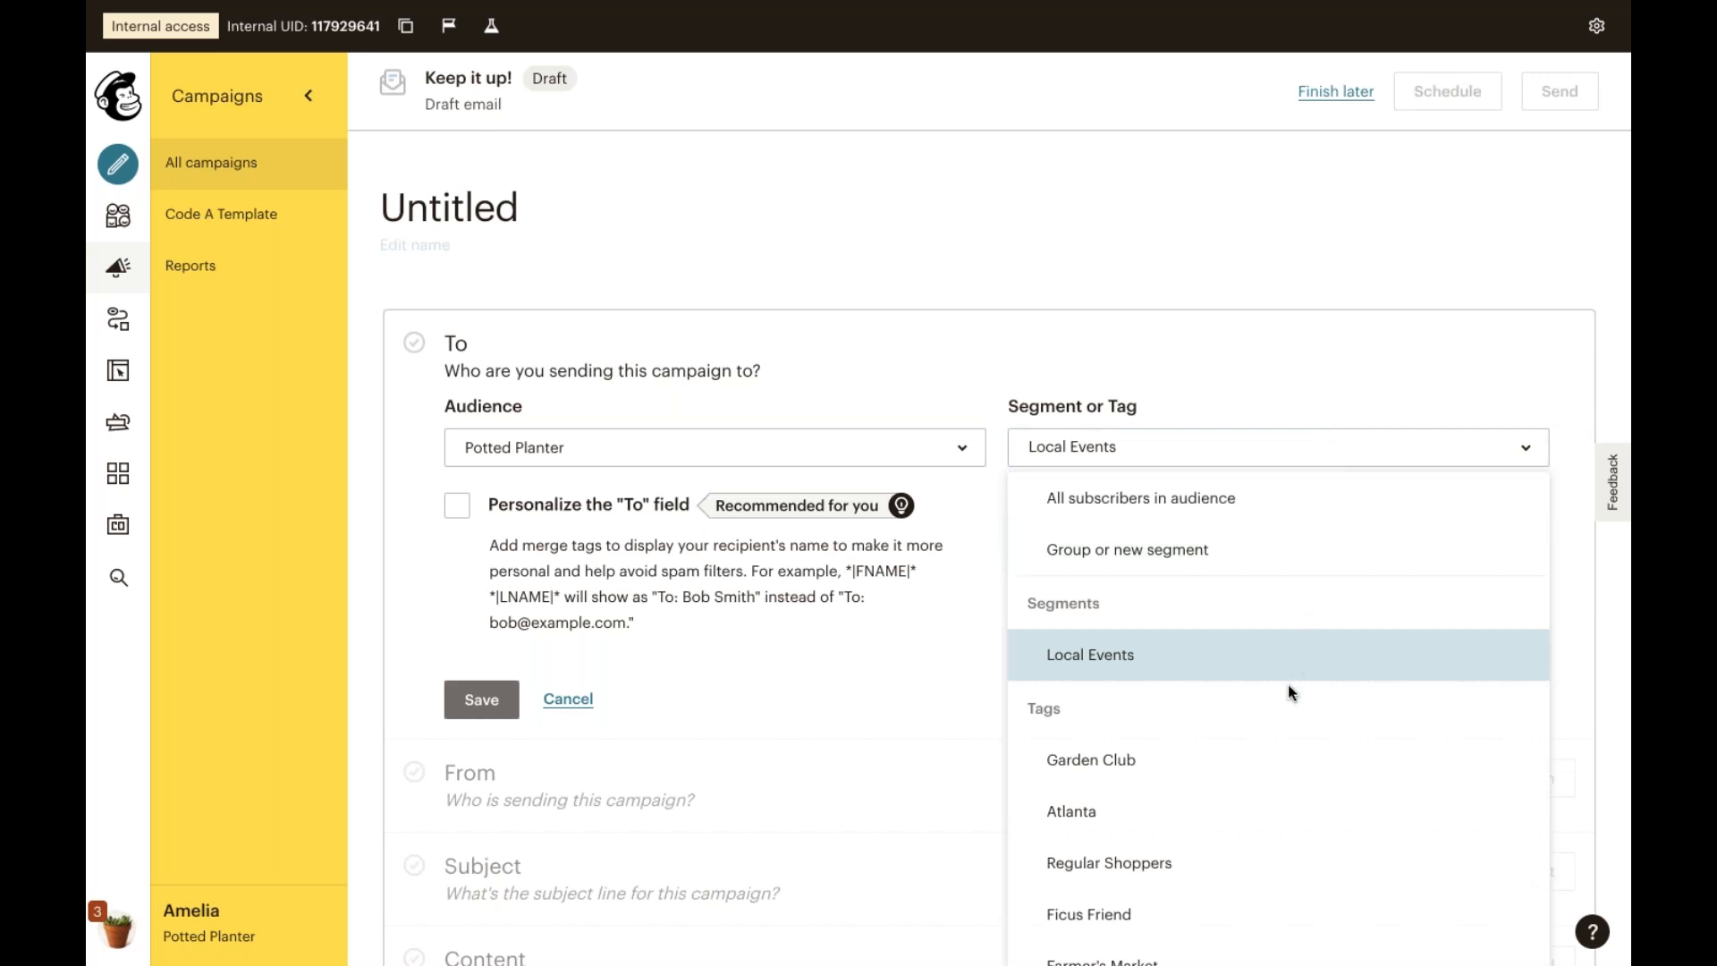
{"action": "scroll", "coordinate": [1296, 762], "scroll_direction": "down", "scroll_amount": 1}
{"action": "scroll", "coordinate": [1298, 767], "scroll_direction": "down", "scroll_amount": 3}
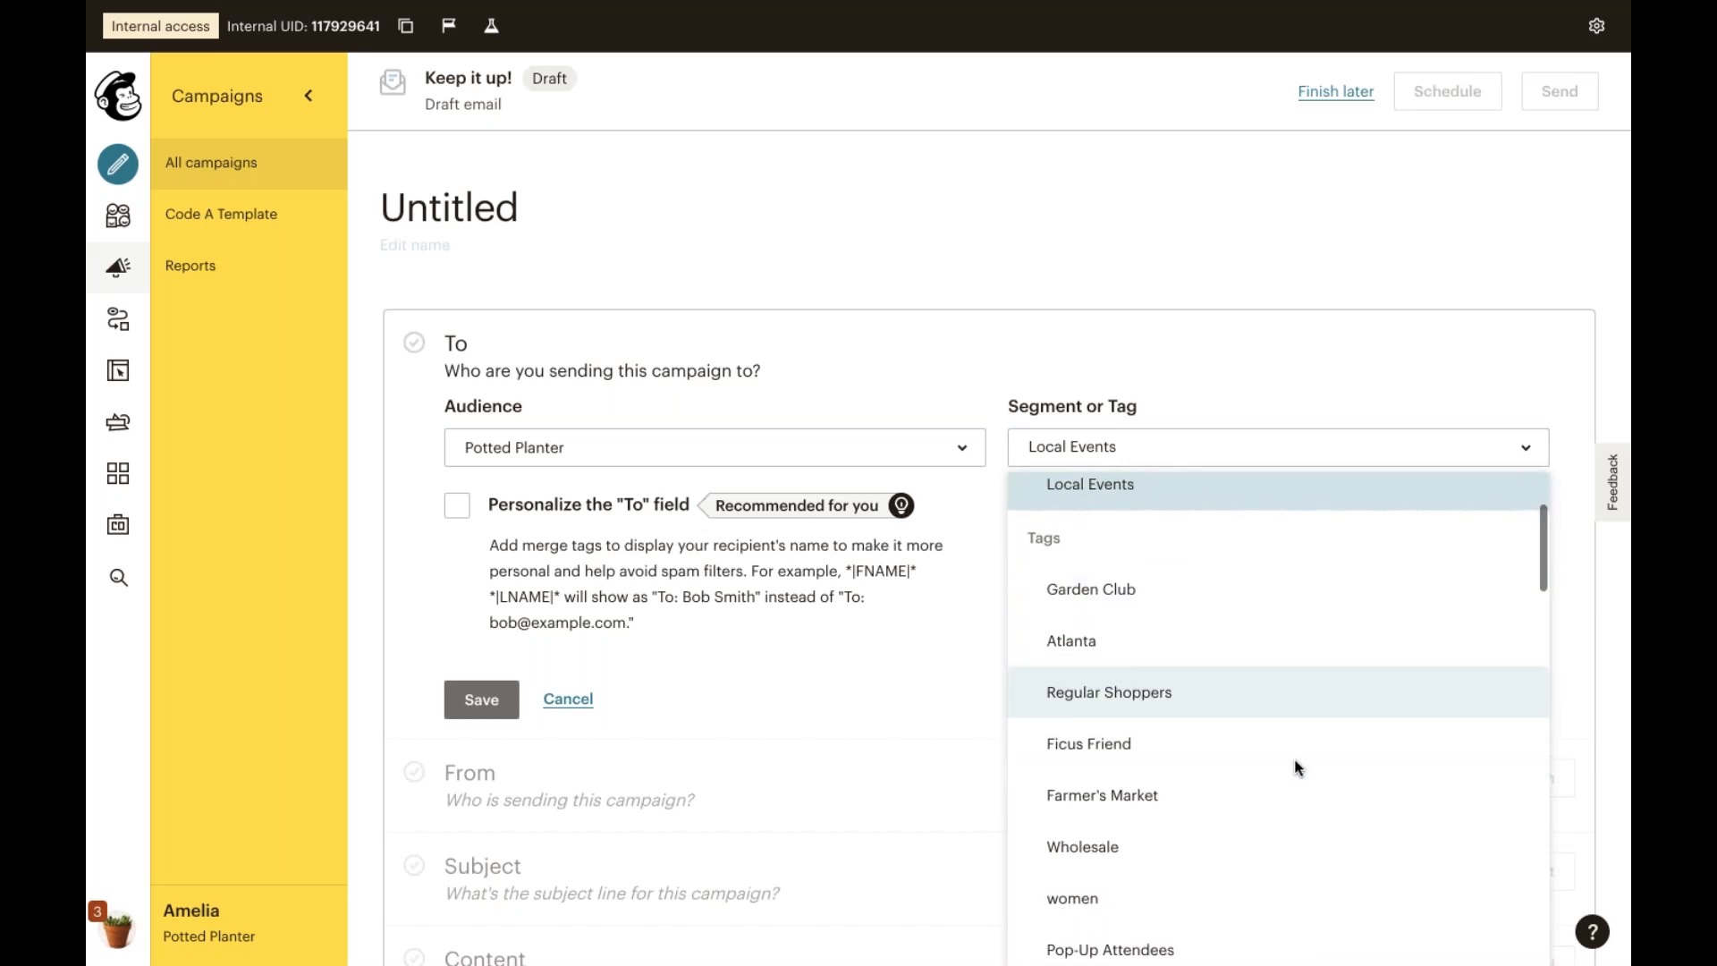
{"action": "scroll", "coordinate": [1297, 766], "scroll_direction": "down", "scroll_amount": 6}
{"action": "scroll", "coordinate": [1295, 767], "scroll_direction": "down", "scroll_amount": 8}
{"action": "scroll", "coordinate": [1297, 767], "scroll_direction": "down", "scroll_amount": 2}
{"action": "scroll", "coordinate": [1297, 768], "scroll_direction": "up", "scroll_amount": 8}
{"action": "scroll", "coordinate": [1296, 768], "scroll_direction": "up", "scroll_amount": 8}
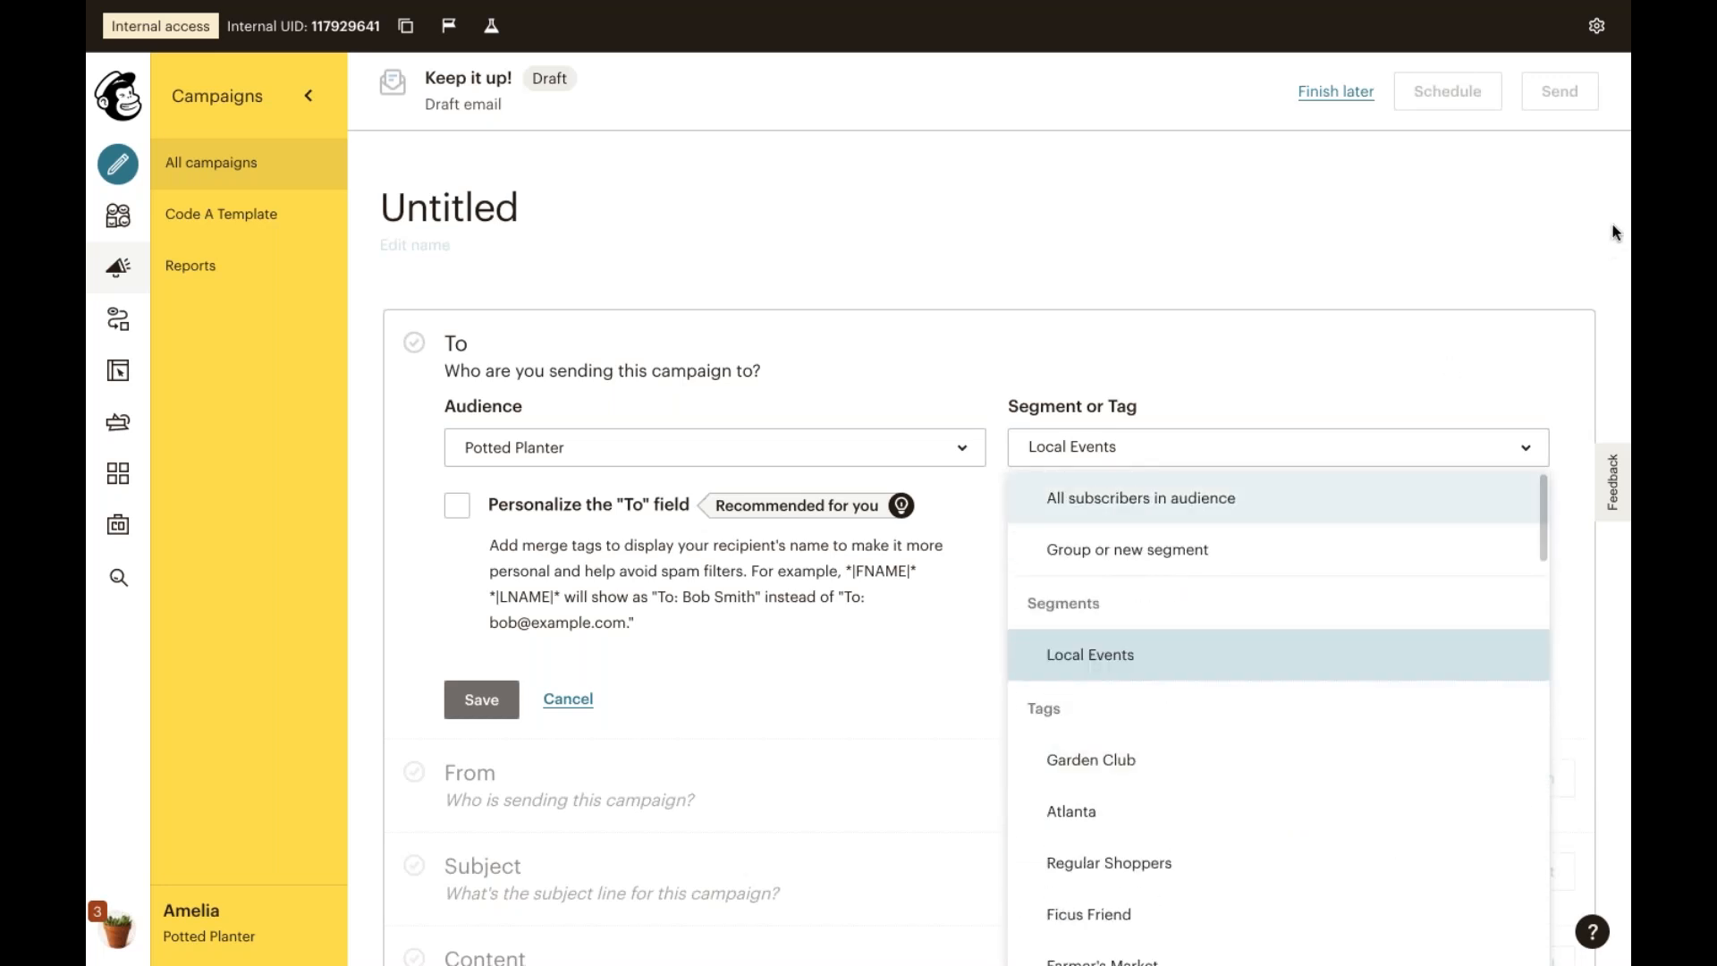